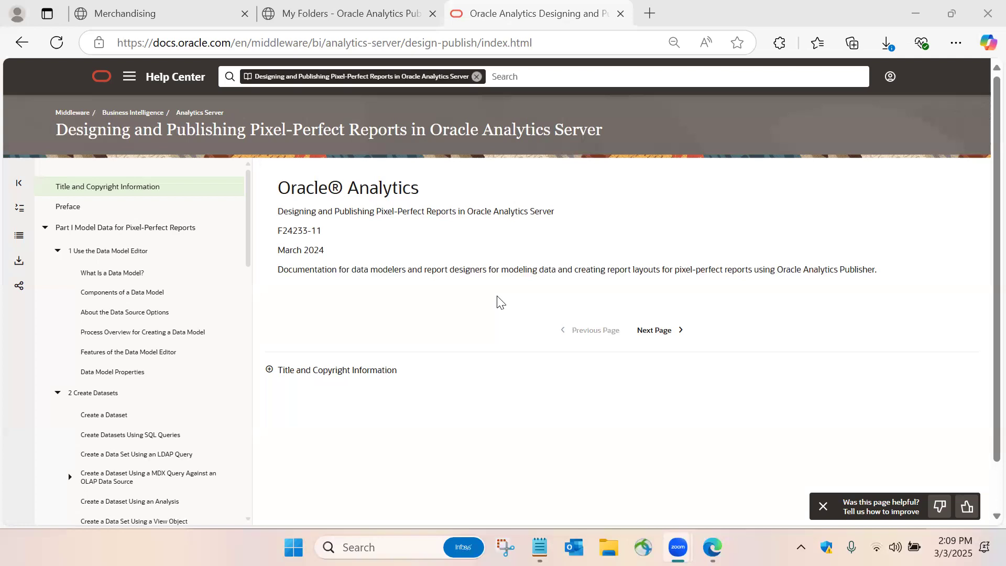
# Read the introductory topics What Is a Data Model? and Create a Dataset in the guide's first two chapters
pyautogui.click(115, 256)
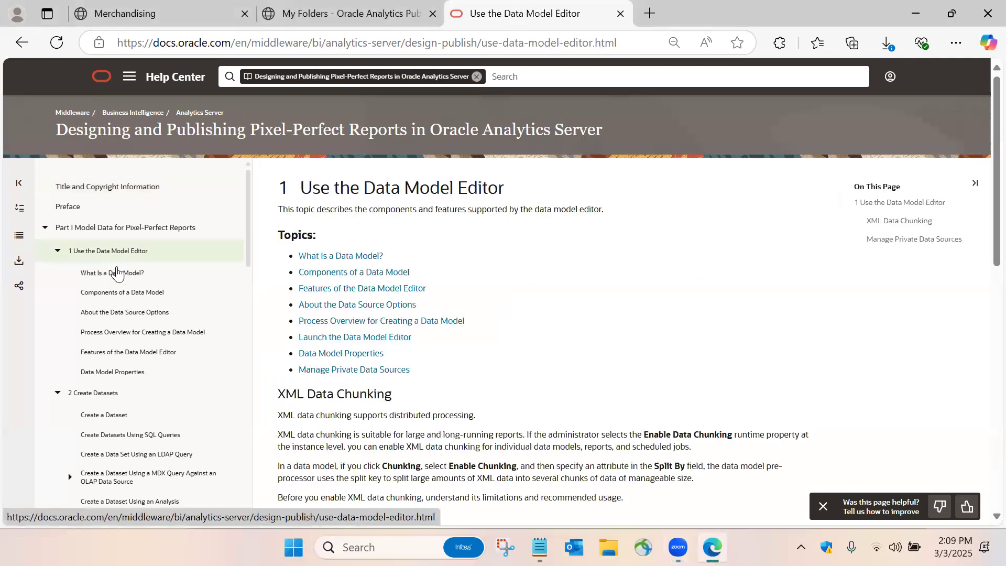
pyautogui.click(119, 278)
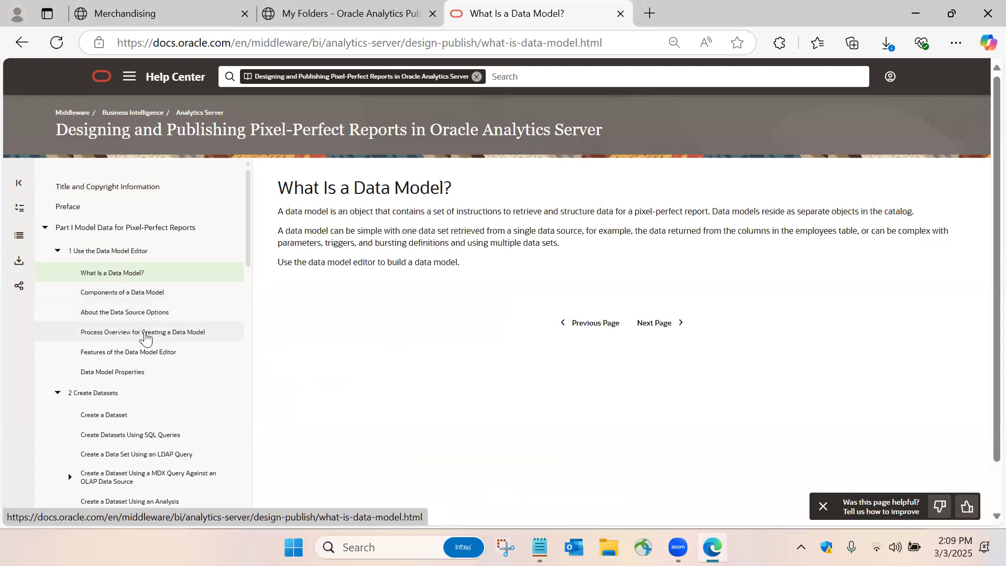
pyautogui.click(103, 394)
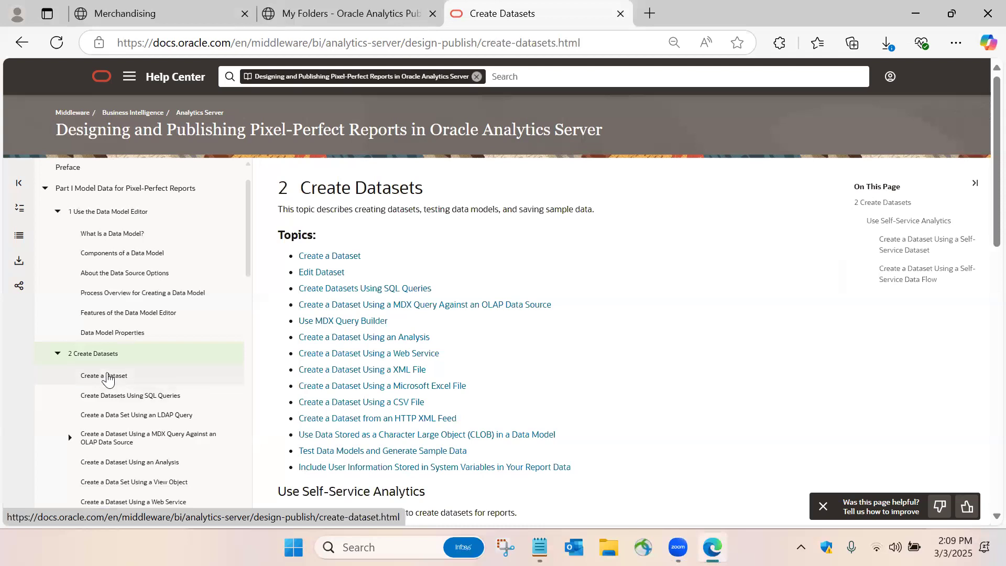
pyautogui.click(107, 377)
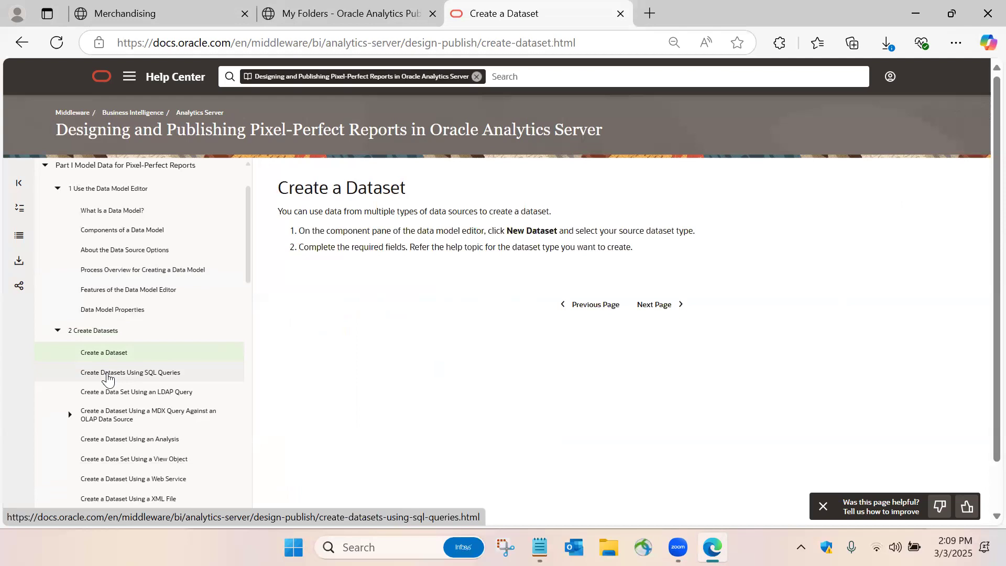
# Review the Create Datasets Using SQL Queries topic from Enter SQL Queries through Add Objects to the Design Pane
pyautogui.click(108, 373)
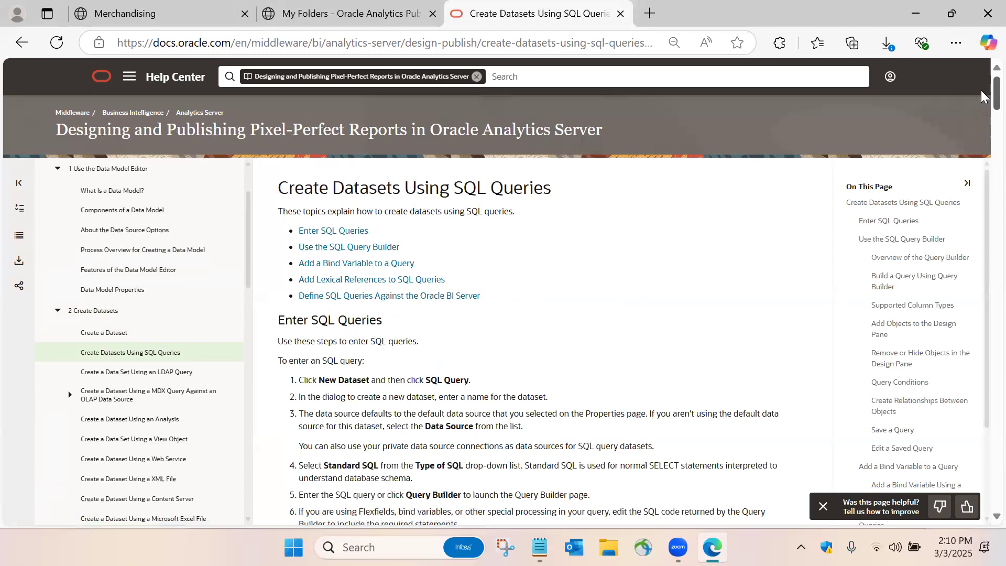
pyautogui.scroll(-3, 981, 96)
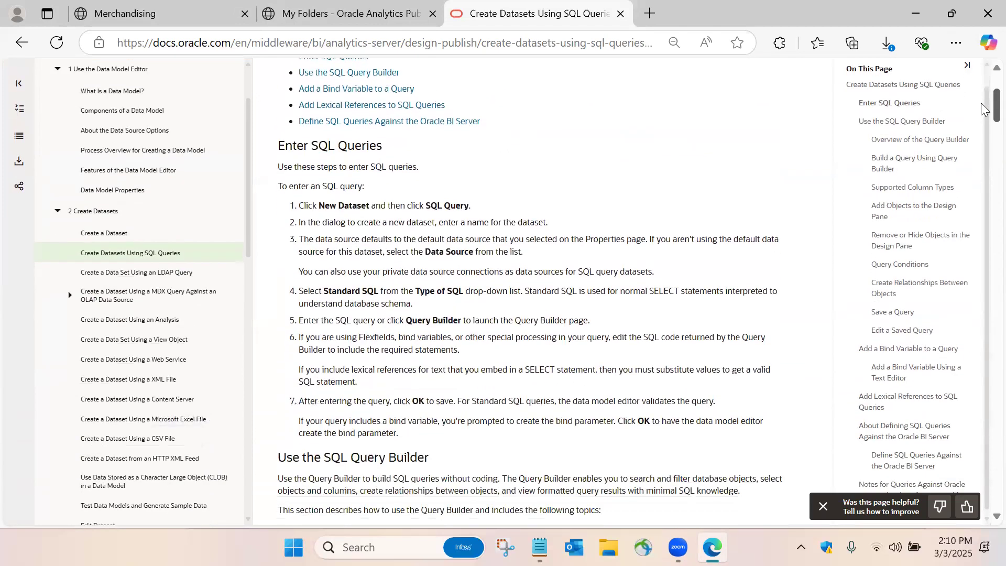
pyautogui.scroll(-4, 983, 116)
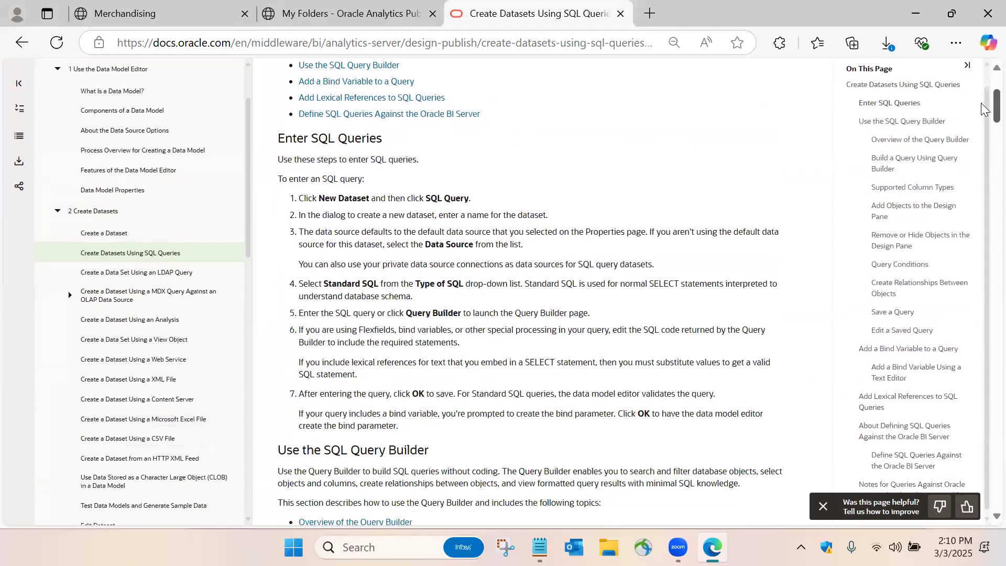
pyautogui.scroll(-3, 982, 126)
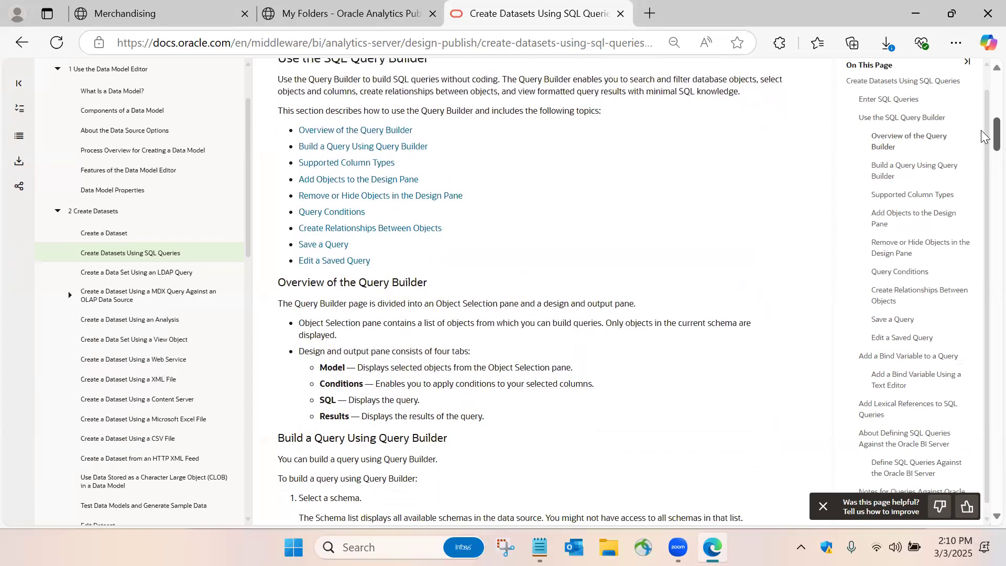
pyautogui.scroll(-5, 984, 146)
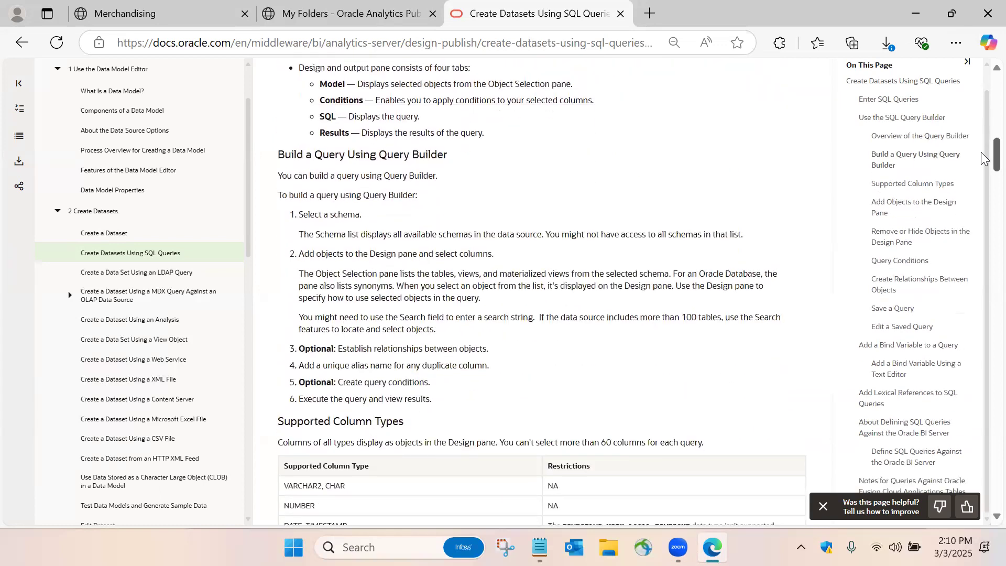
pyautogui.scroll(-3, 984, 157)
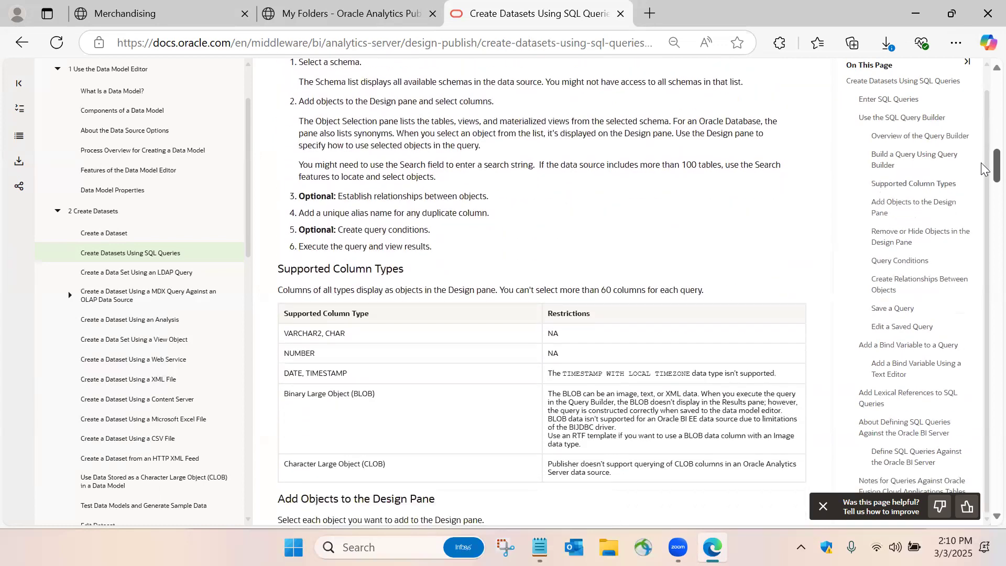
pyautogui.scroll(-2, 982, 168)
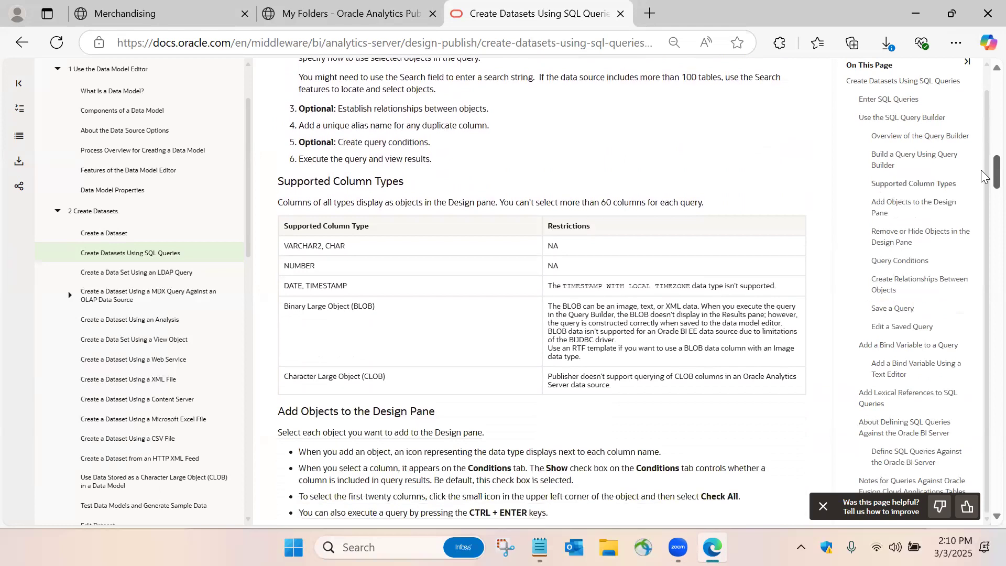
pyautogui.moveTo(982, 171); pyautogui.dragTo(979, 76)
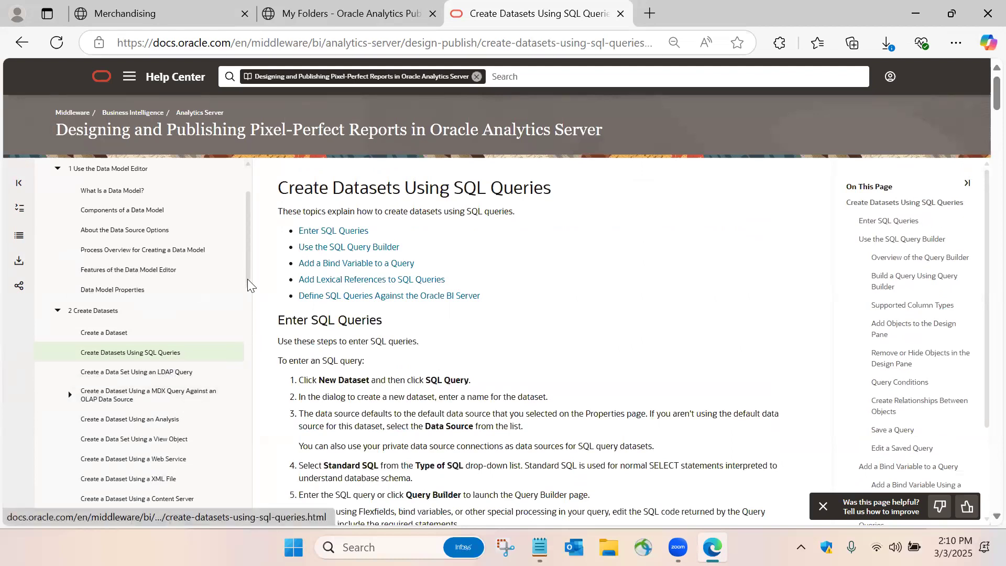
# Find the Test Data Models and Generate Sample Data topic in the Create Datasets chapter and read its procedures
pyautogui.moveTo(248, 279); pyautogui.dragTo(245, 333)
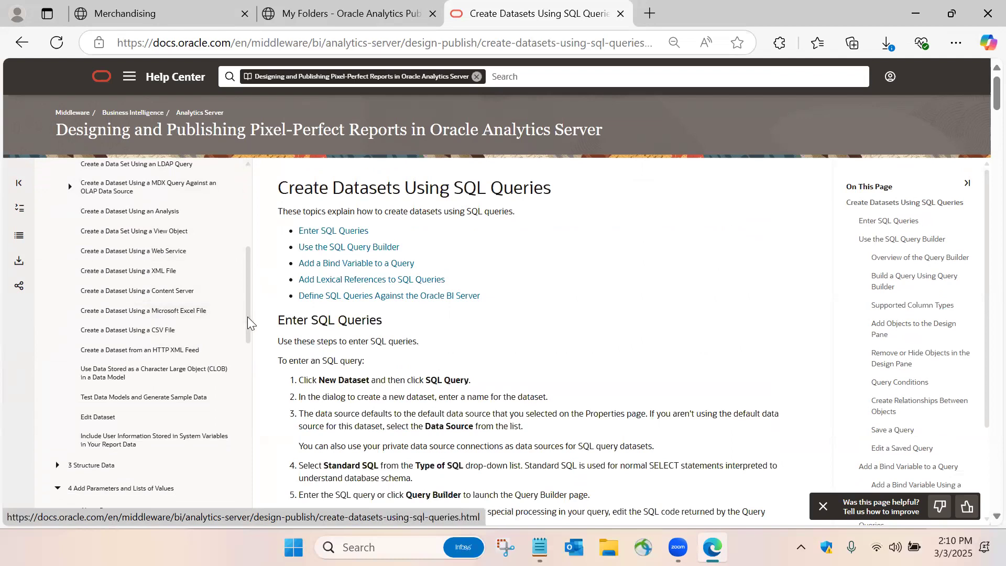
pyautogui.moveTo(248, 317); pyautogui.dragTo(248, 321)
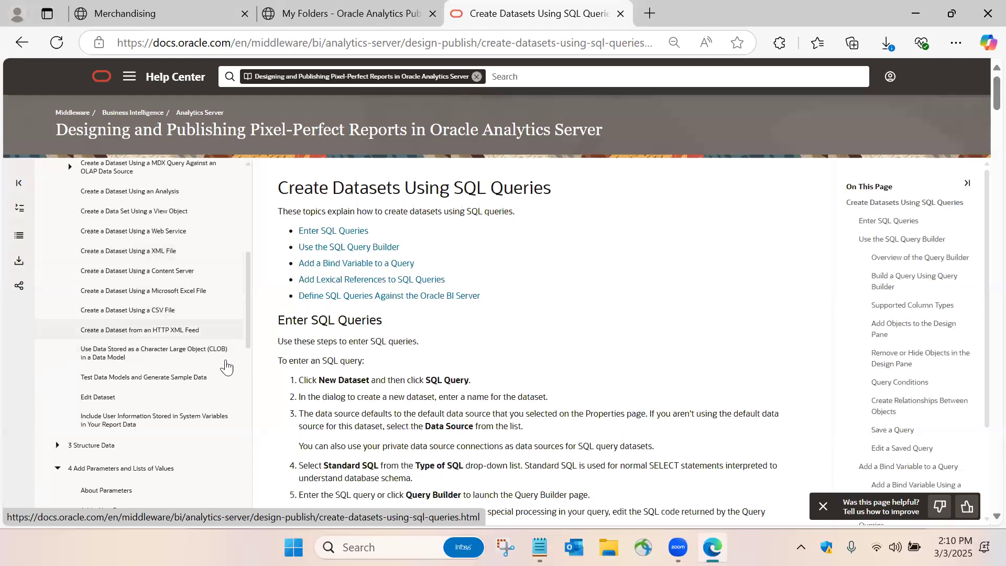
pyautogui.click(161, 385)
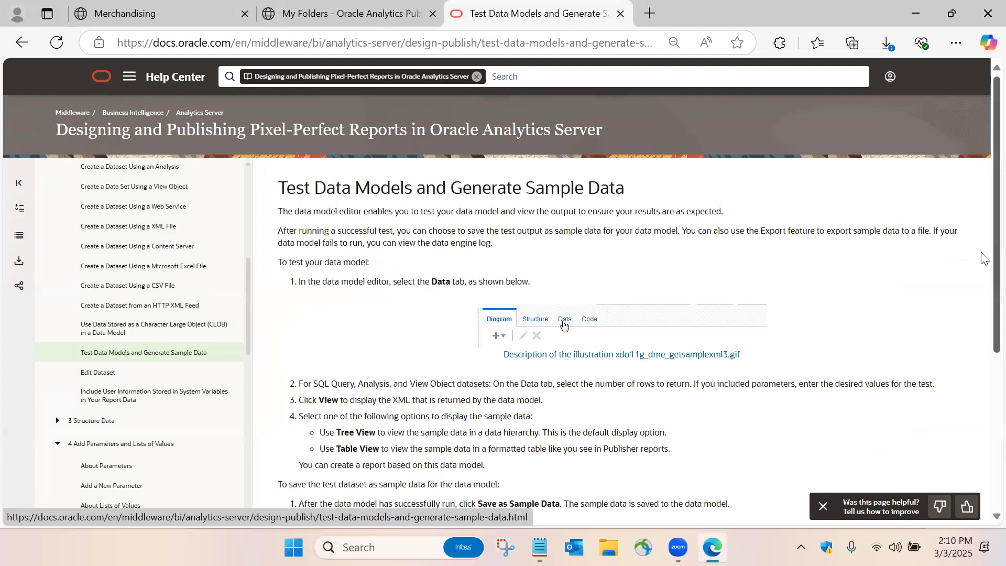
pyautogui.scroll(-1, 981, 261)
pyautogui.scroll(-2, 981, 278)
pyautogui.scroll(-2, 983, 333)
pyautogui.scroll(3, 983, 310)
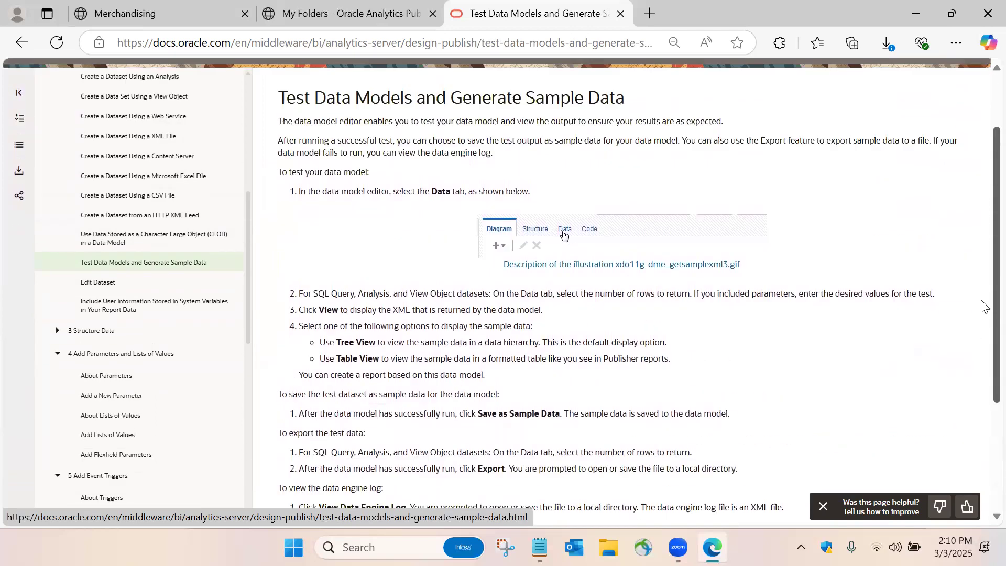
# View the Edit Dataset topic and the topic on including user information stored in system variables in report data
pyautogui.click(99, 310)
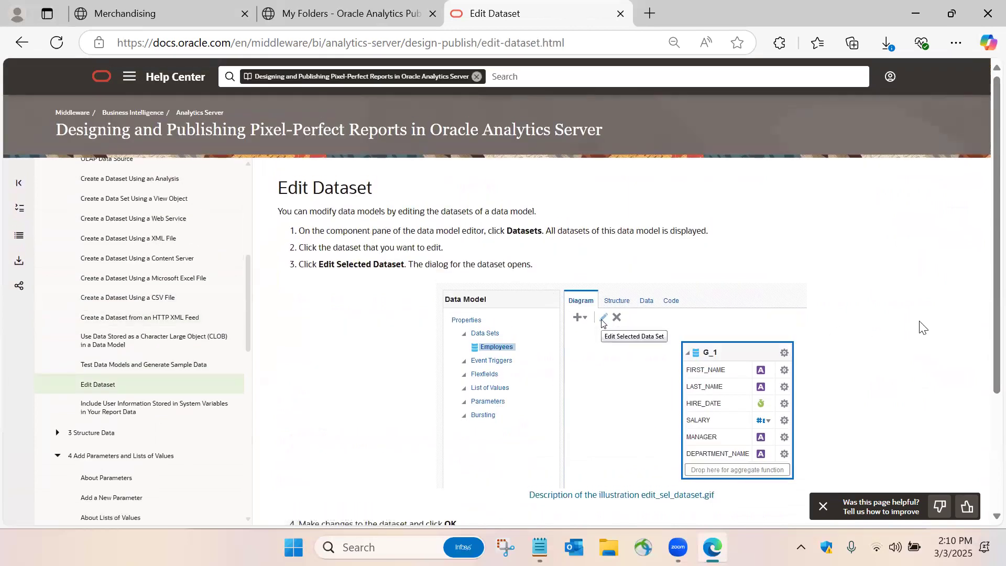
pyautogui.click(166, 414)
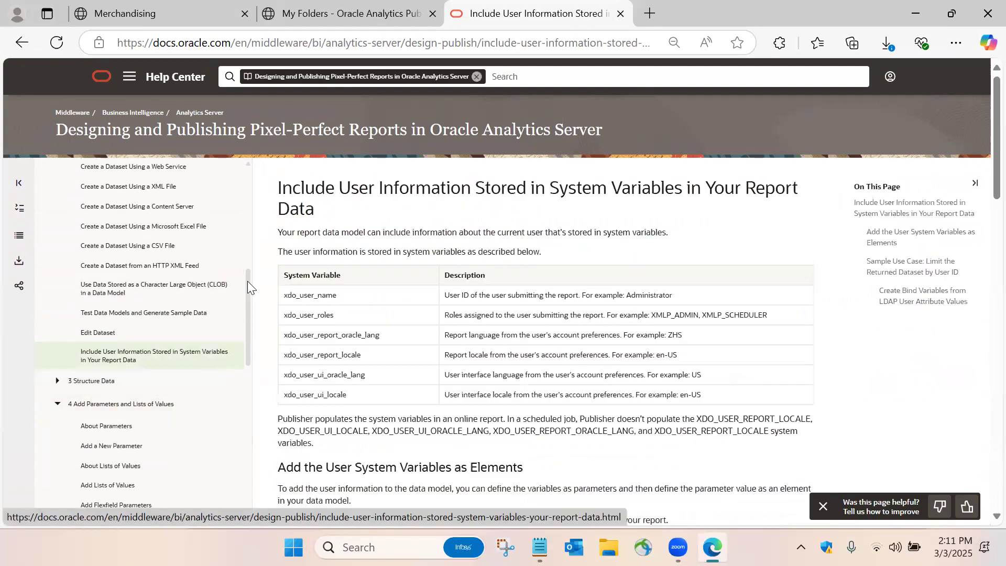
# Open chapter 4, Add Parameters and Lists of Values, and examine the parameter types and dataset support table in About Parameters
pyautogui.moveTo(248, 281); pyautogui.dragTo(243, 320)
pyautogui.click(131, 260)
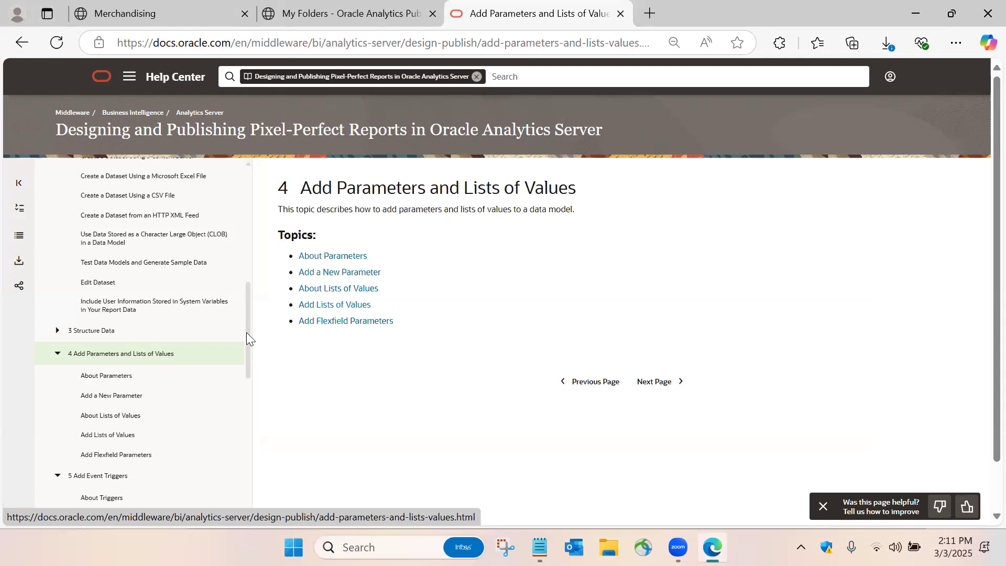
pyautogui.scroll(-1, 246, 333)
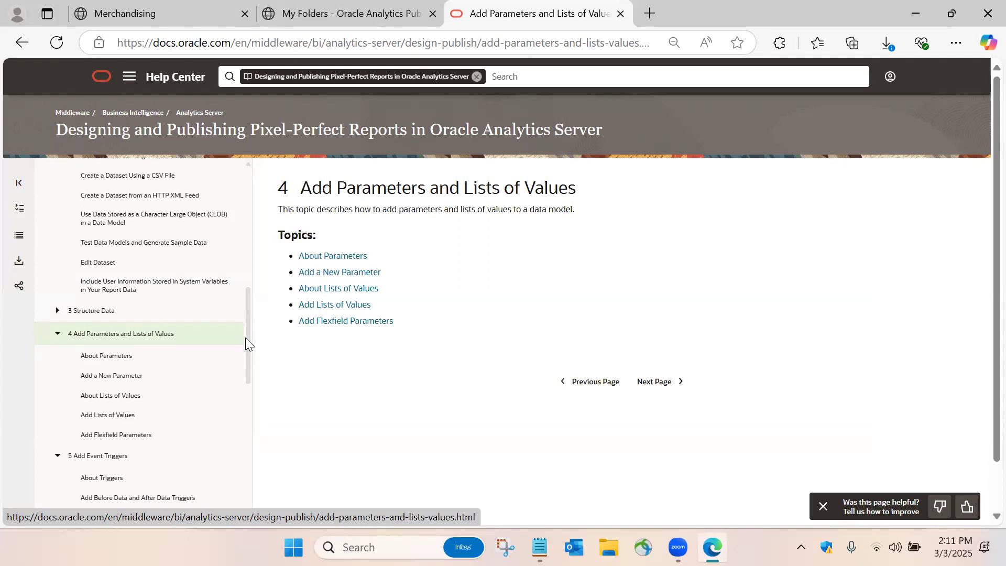
pyautogui.click(120, 357)
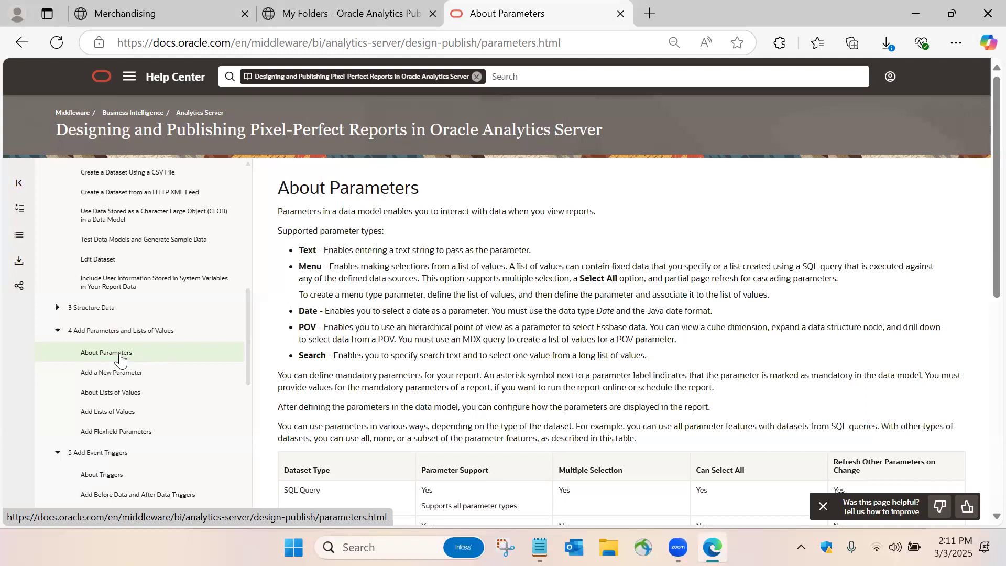
pyautogui.scroll(-3, 980, 252)
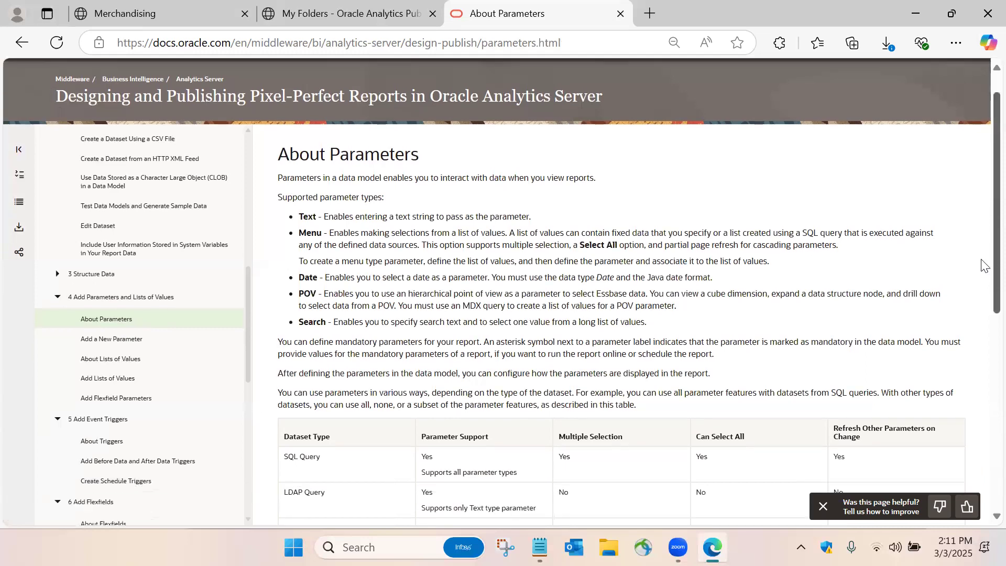
pyautogui.scroll(-6, 983, 309)
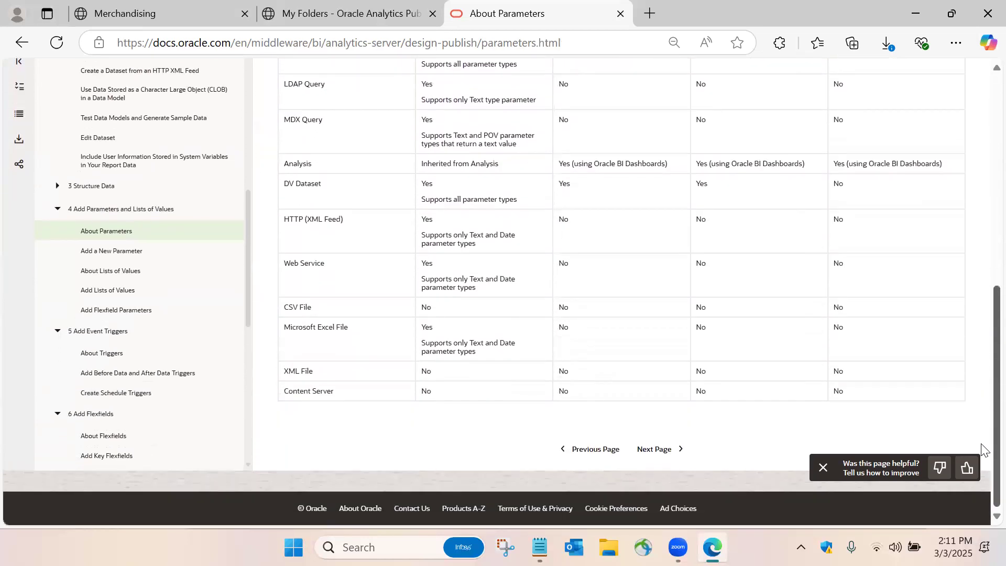
pyautogui.scroll(3, 984, 363)
pyautogui.scroll(1, 984, 363)
pyautogui.scroll(-1, 983, 341)
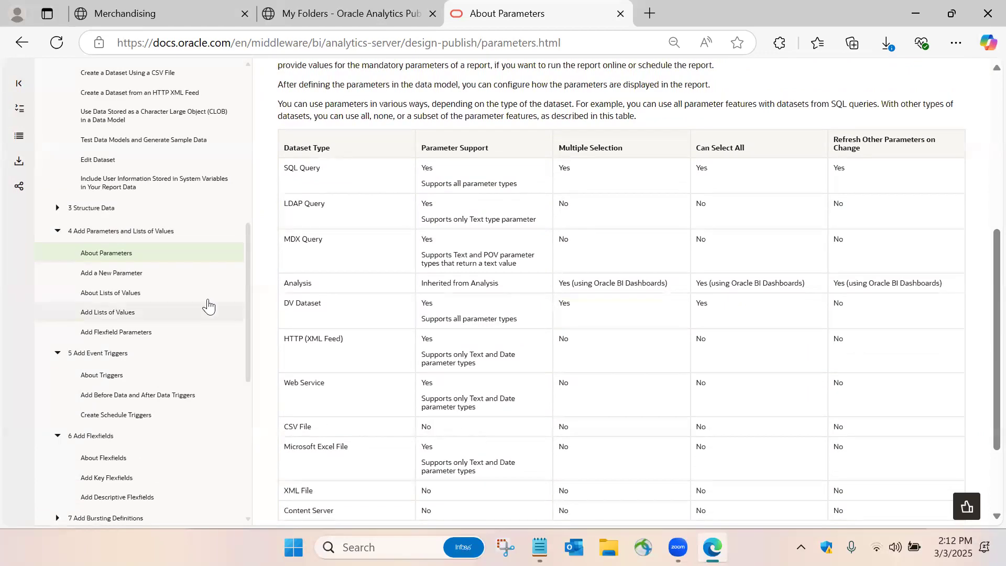
# Read the Add a New Parameter topic, covering text, menu, date and point of view parameters
pyautogui.click(103, 284)
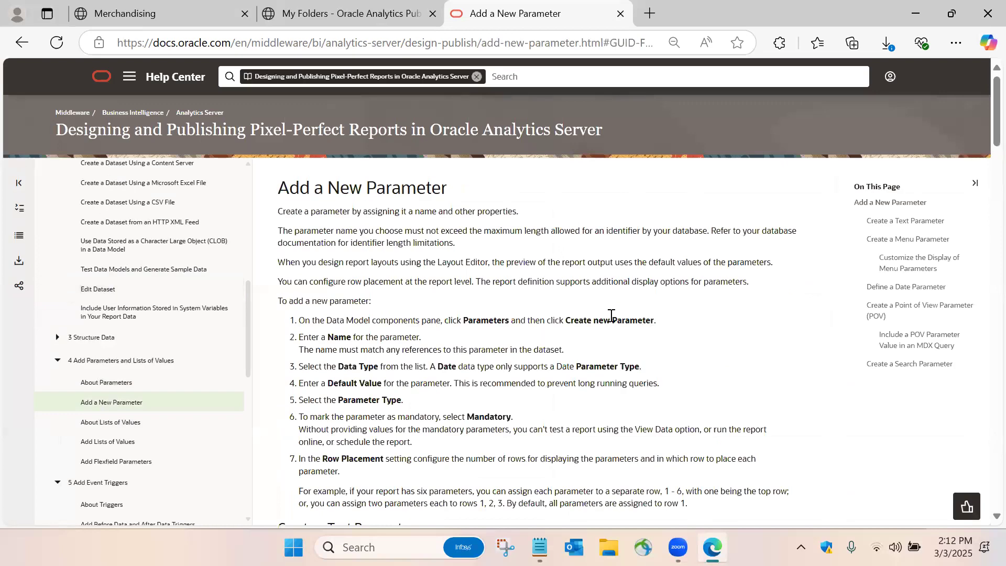
pyautogui.scroll(-2, 983, 179)
pyautogui.scroll(-4, 984, 181)
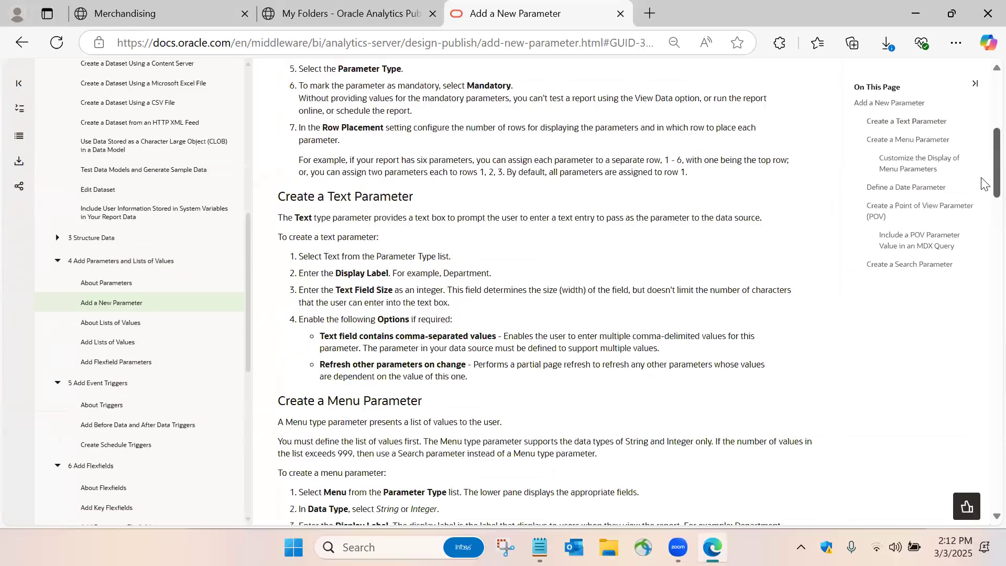
pyautogui.scroll(-1, 984, 184)
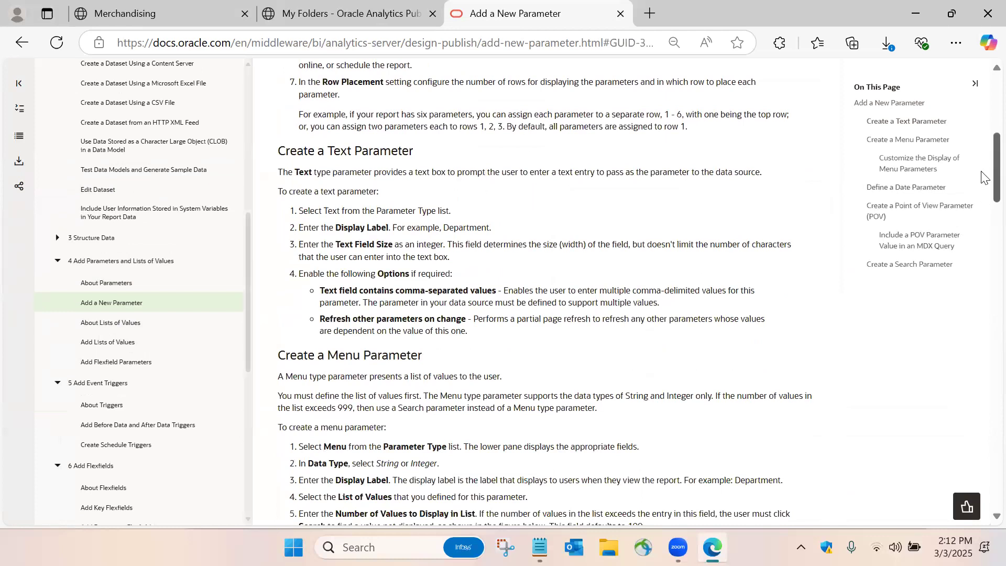
pyautogui.scroll(-5, 984, 178)
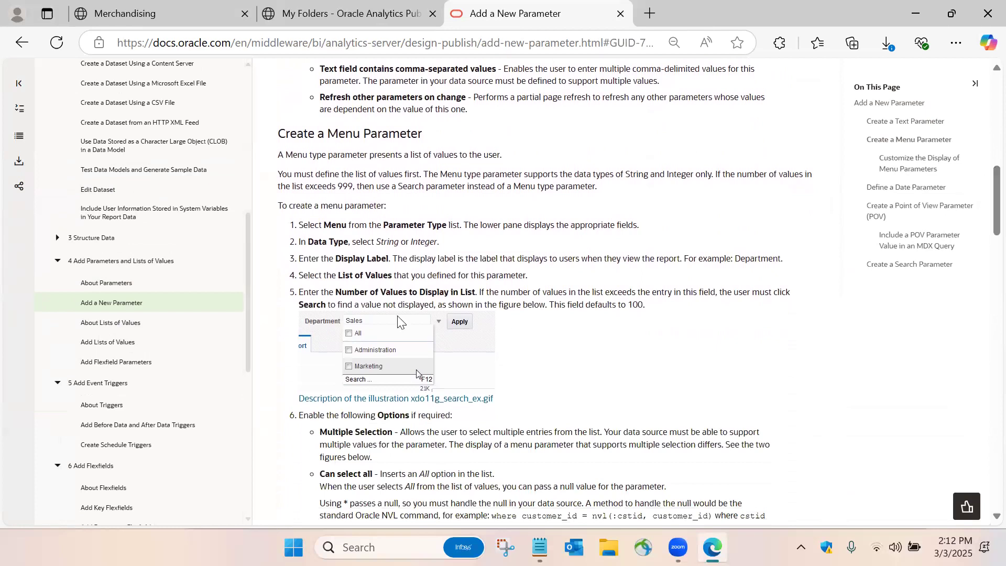
pyautogui.scroll(-10, 983, 269)
pyautogui.scroll(-9, 984, 275)
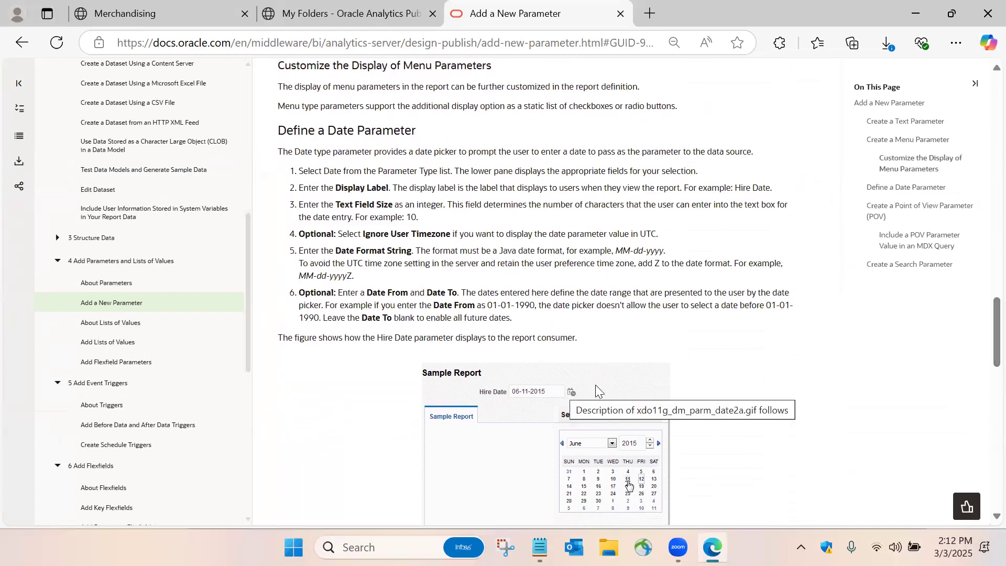
pyautogui.scroll(-4, 984, 349)
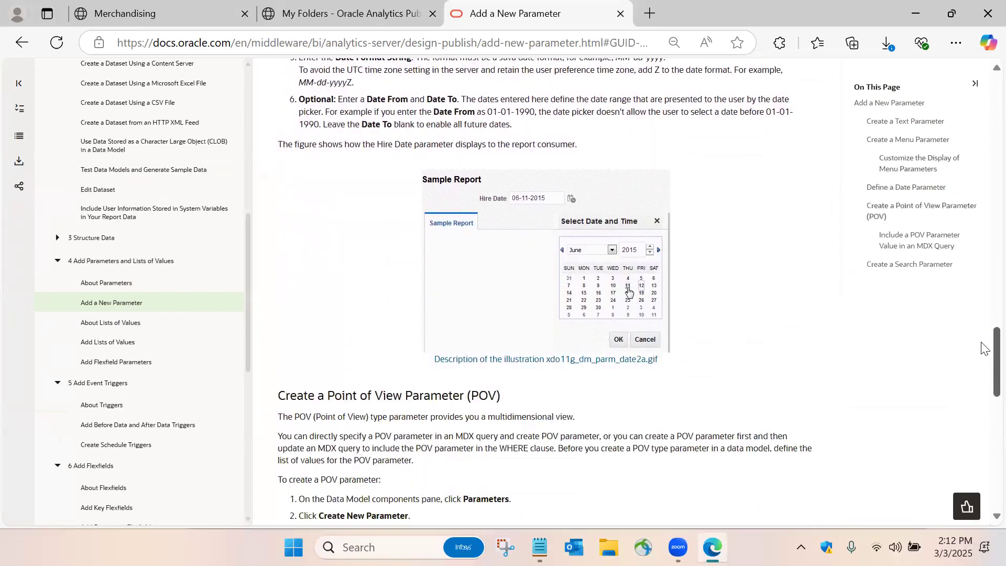
pyautogui.scroll(-4, 985, 348)
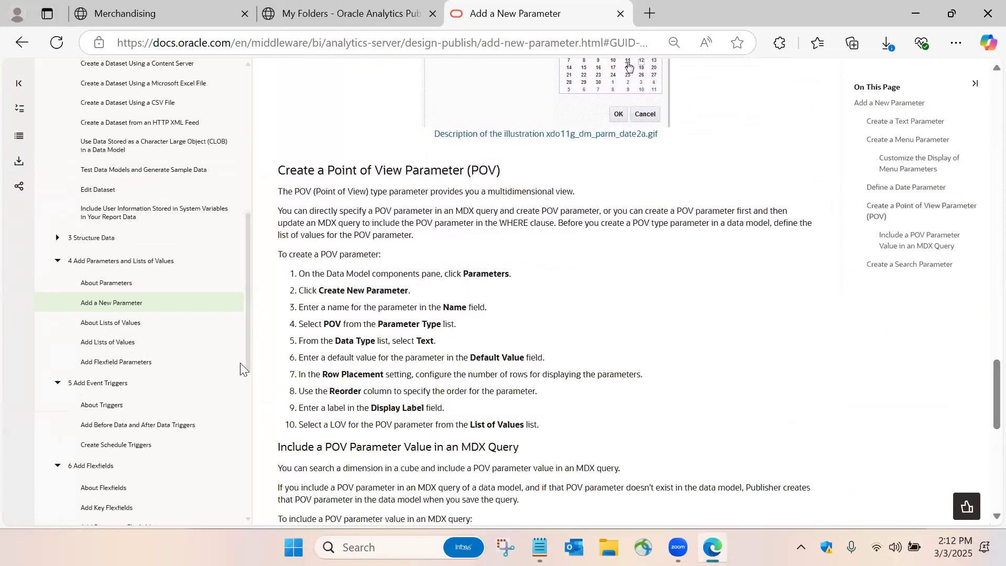
# Open chapter 5, Add Event Triggers, and review its Add Before Data and After Data Triggers topic
pyautogui.click(91, 386)
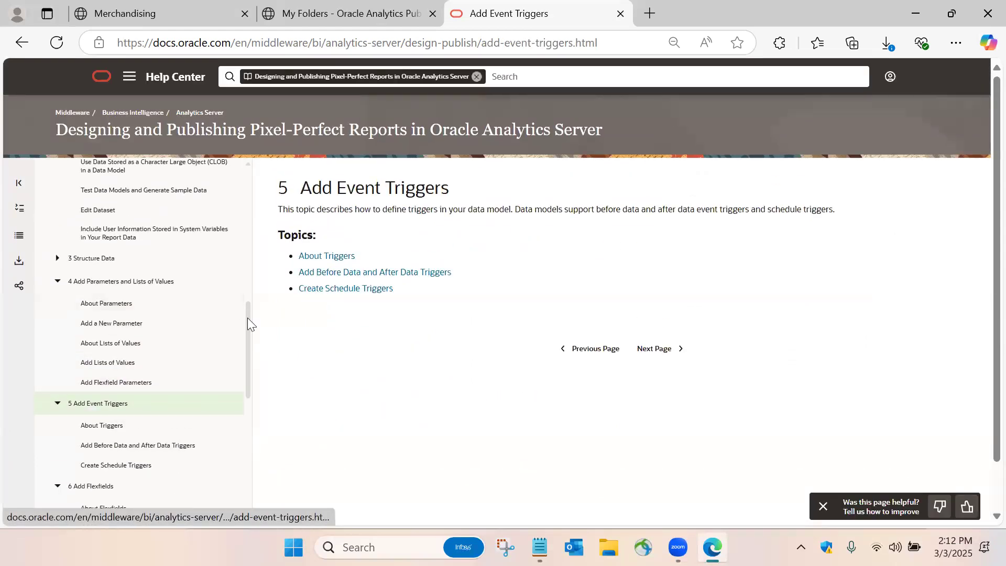
pyautogui.scroll(-2, 247, 318)
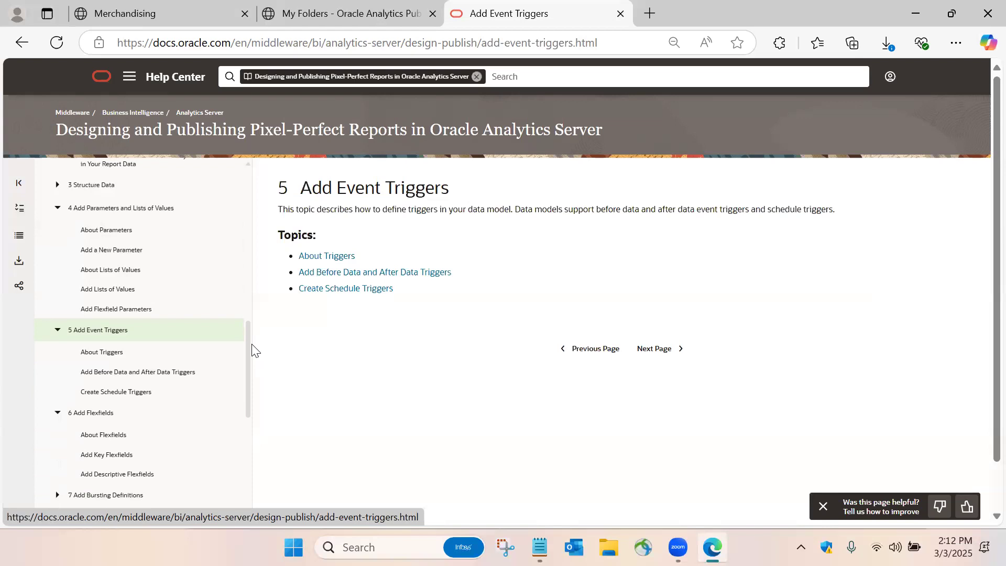
pyautogui.click(116, 372)
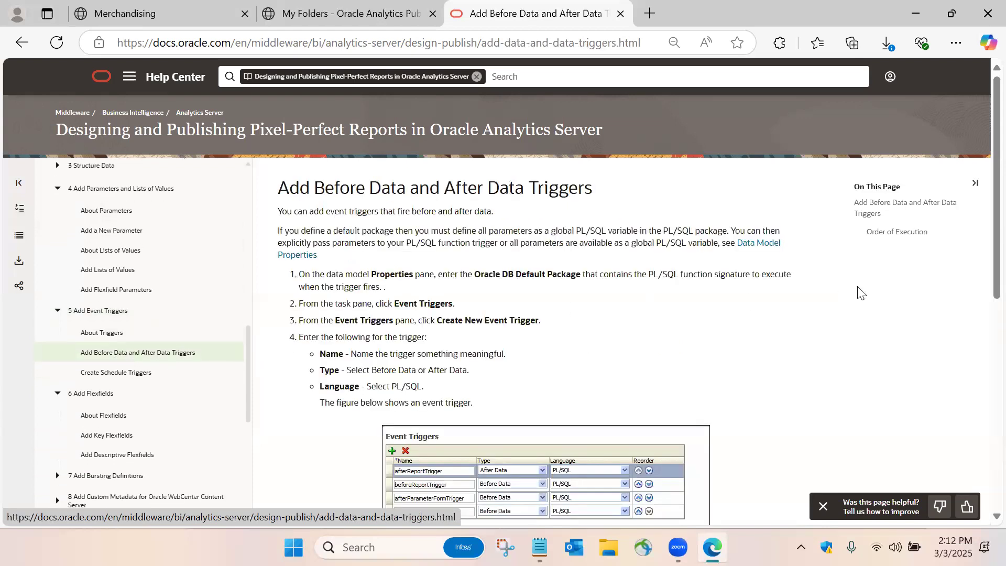
pyautogui.scroll(-3, 984, 294)
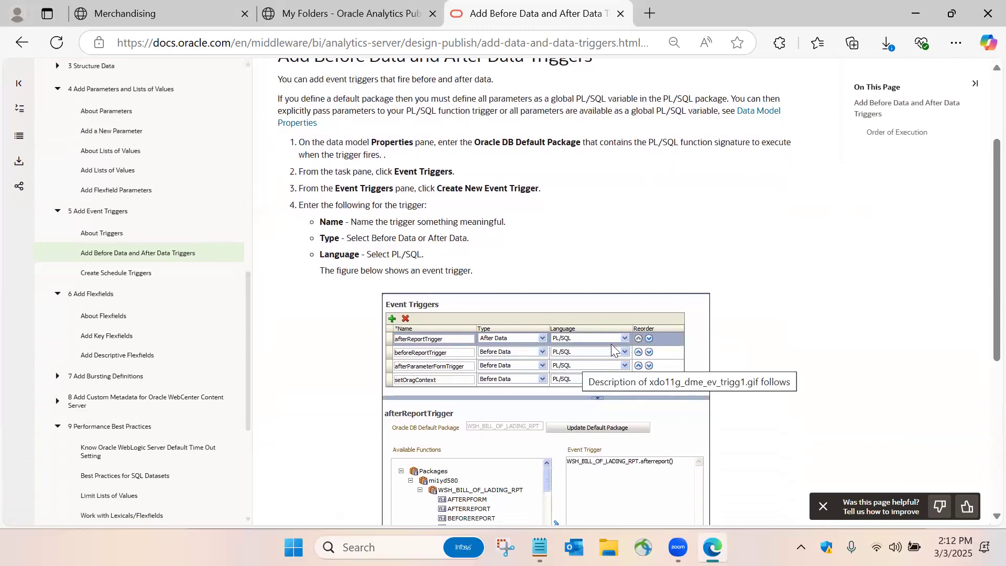
# Review the event trigger figure, the Add Flexfields and Add Bursting Definitions chapters, and the beginning of the guide's table of contents
pyautogui.scroll(-2, 984, 371)
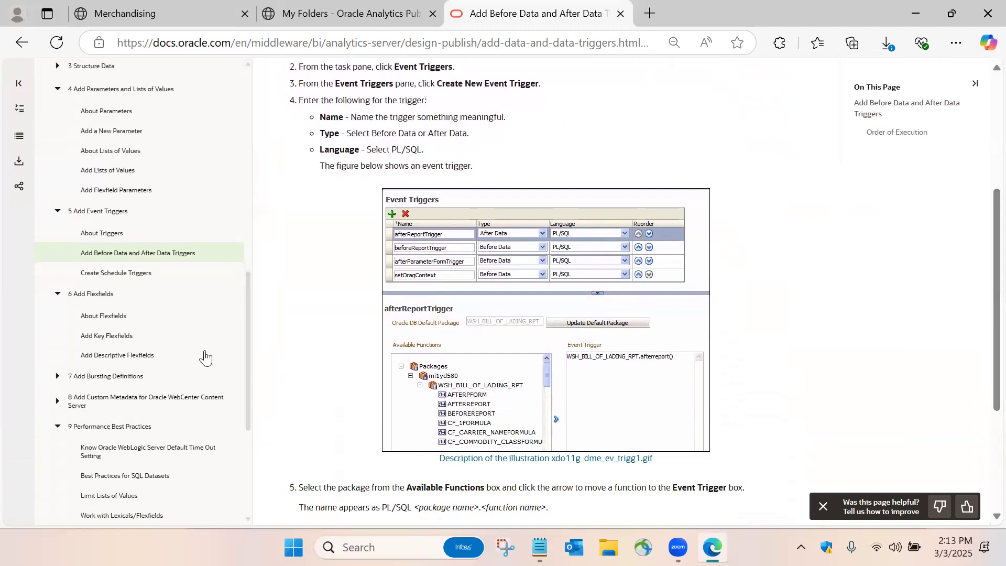
pyautogui.click(97, 297)
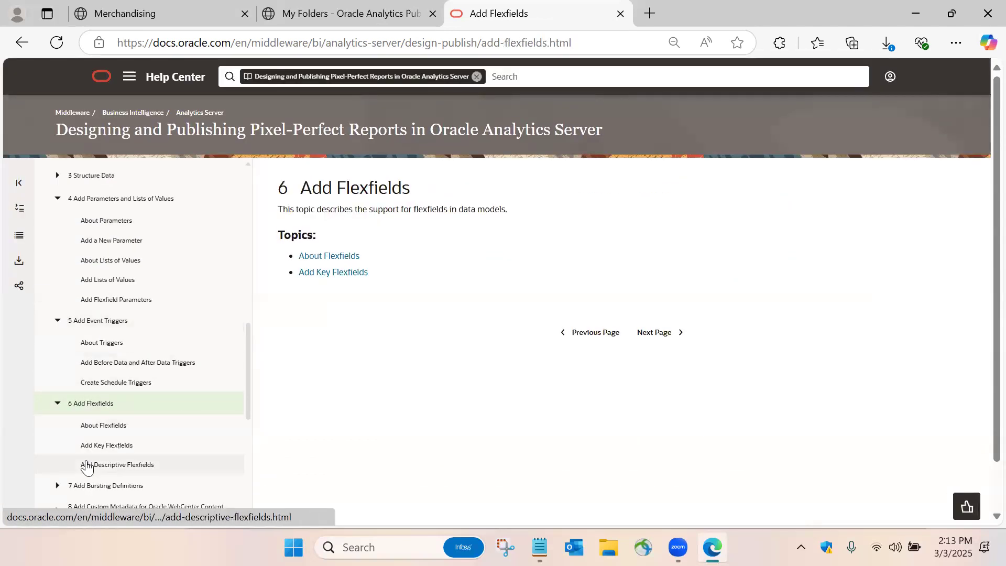
pyautogui.click(113, 486)
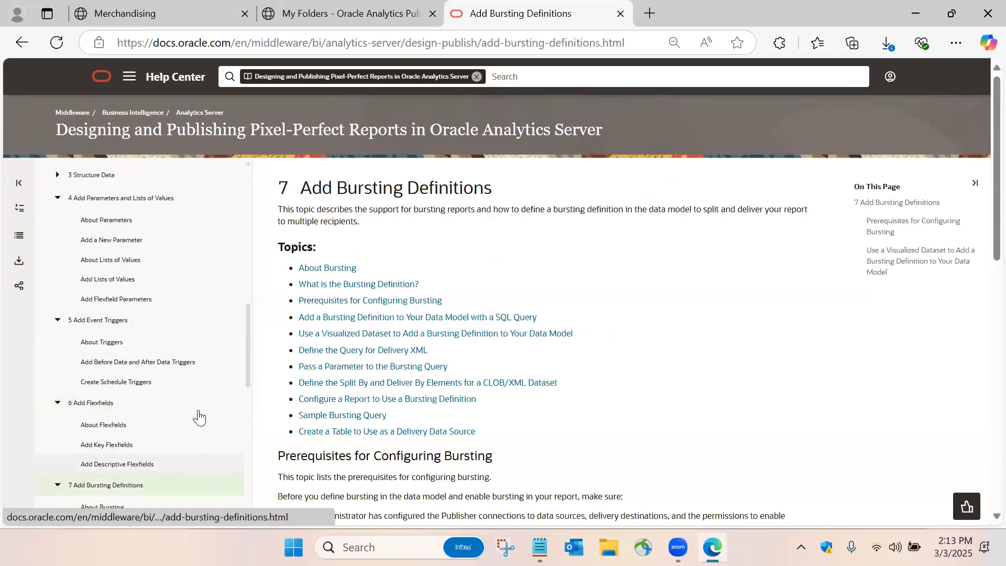
pyautogui.click(250, 314)
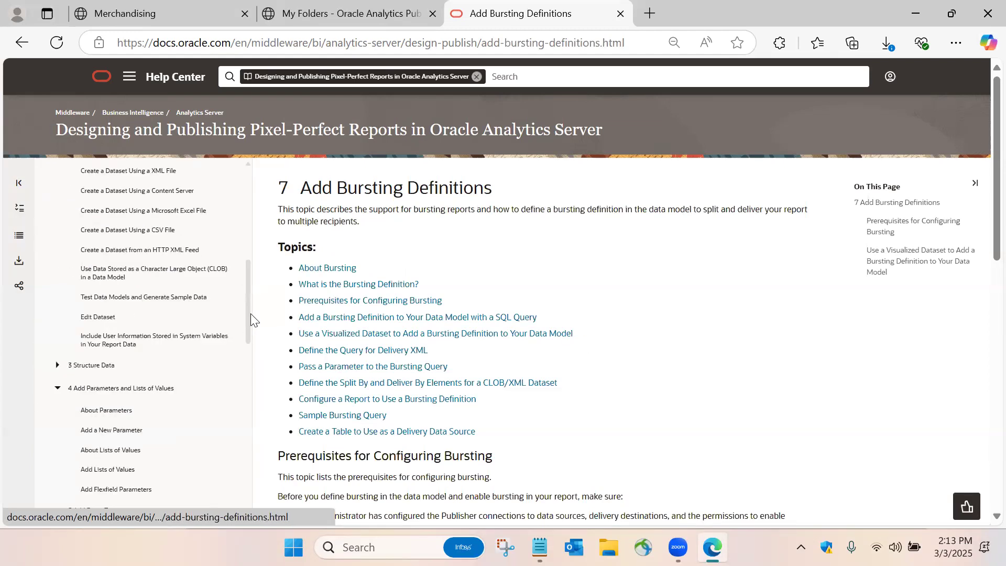
pyautogui.click(248, 182)
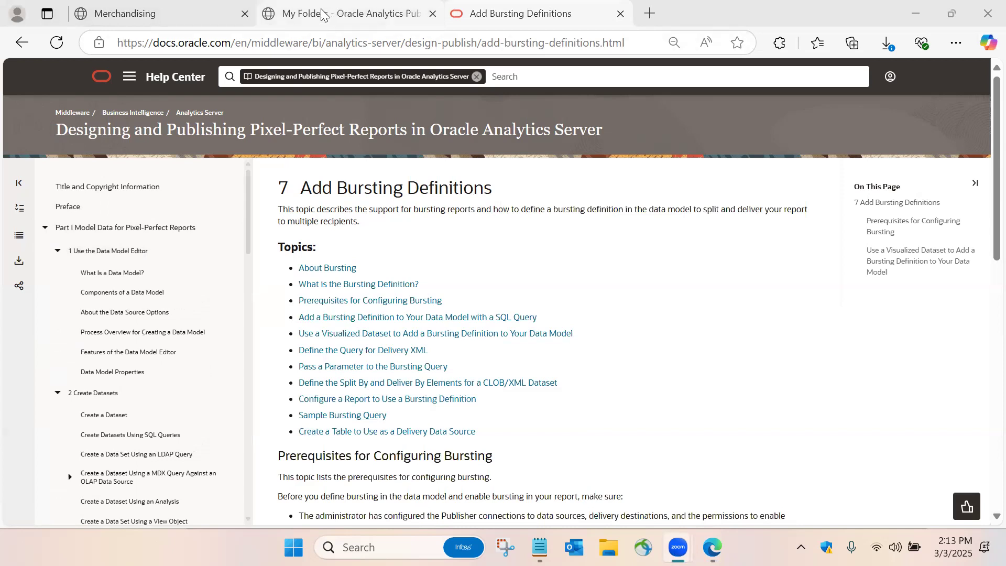
# Switch to Oracle Analytics Publisher via Merchandising, view its home page, and return to the catalog, collapsing the Custom shared folder
pyautogui.click(161, 6)
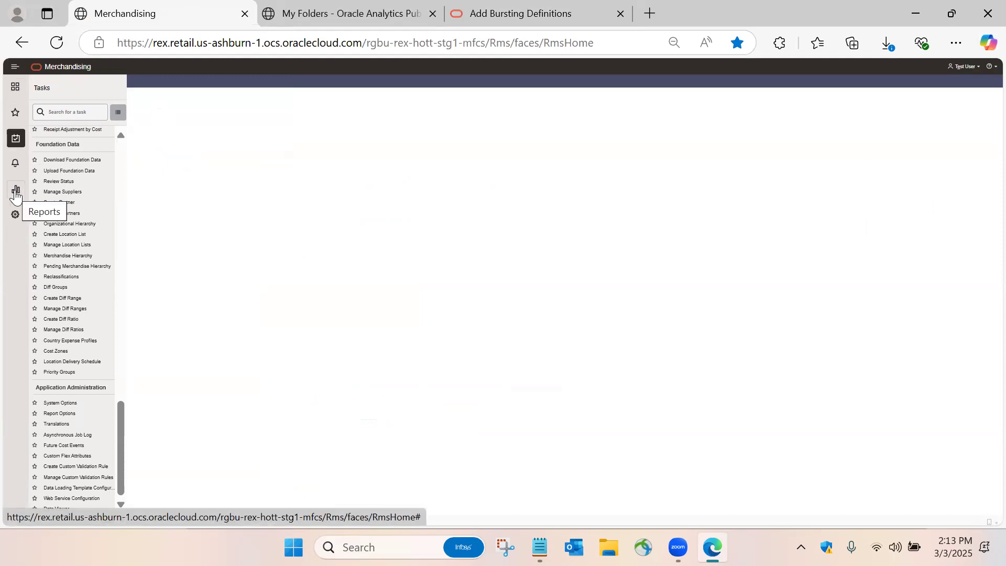
pyautogui.click(336, 16)
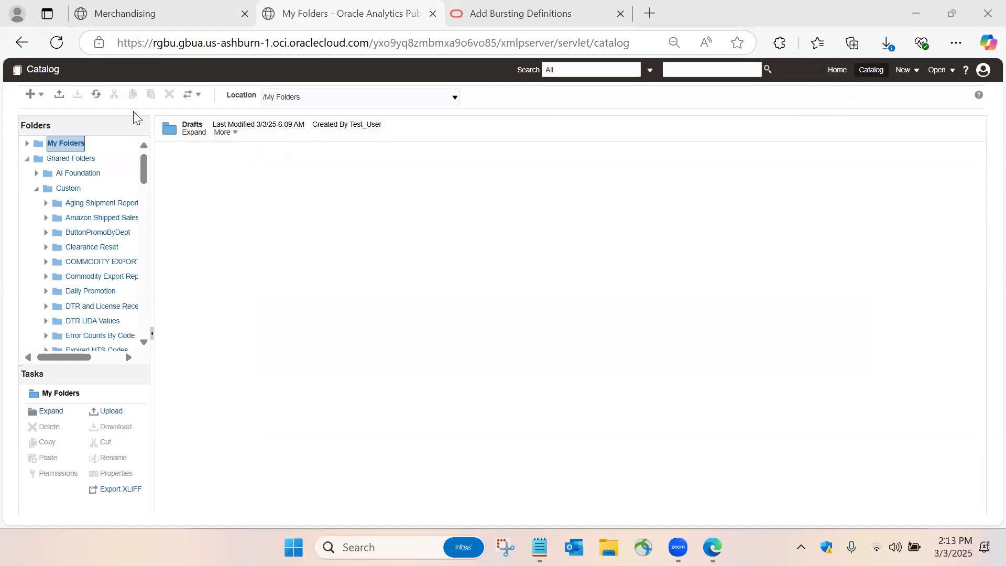
pyautogui.click(832, 77)
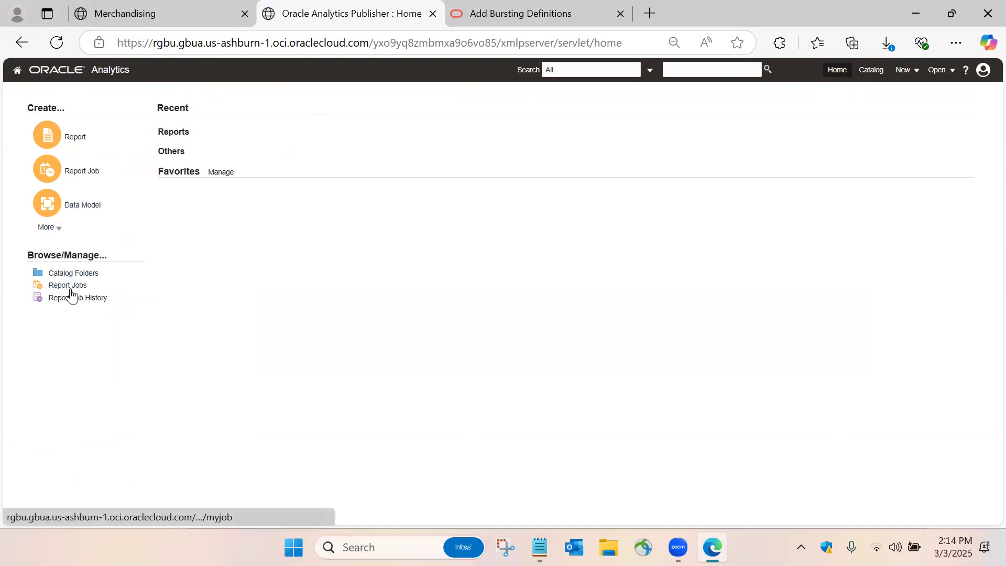
pyautogui.click(871, 71)
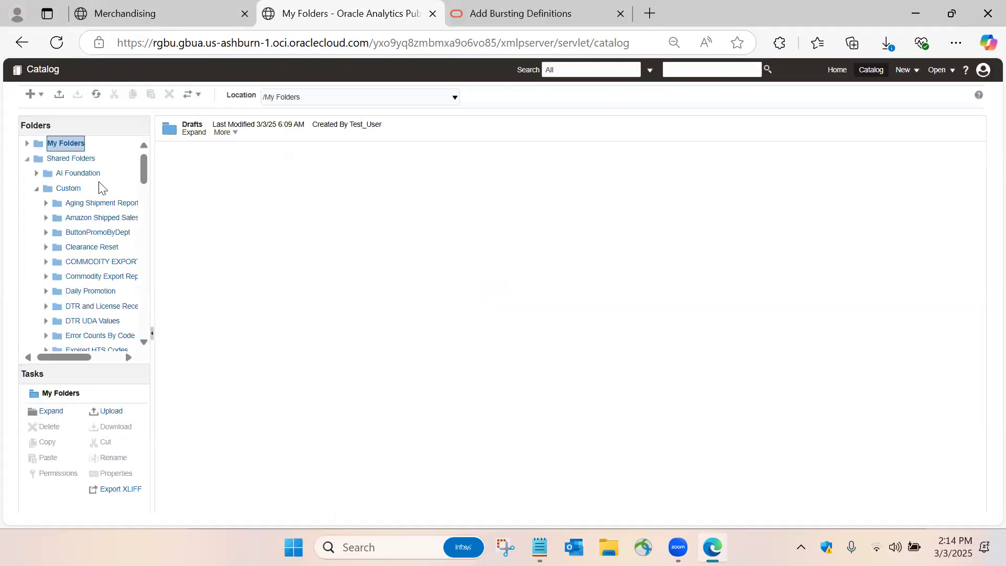
pyautogui.click(35, 192)
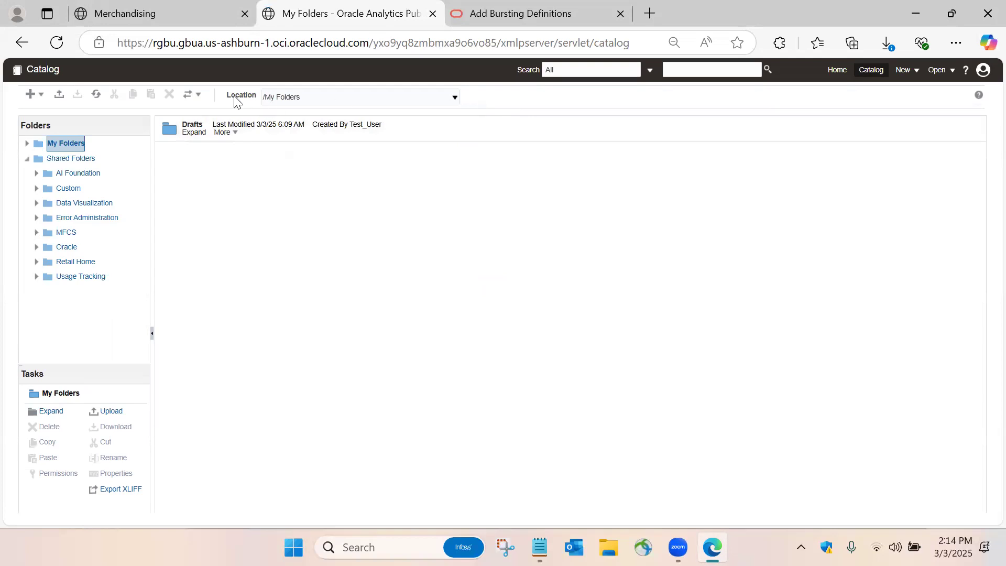
# Create a folder named test in My Folders and open it
pyautogui.click(32, 97)
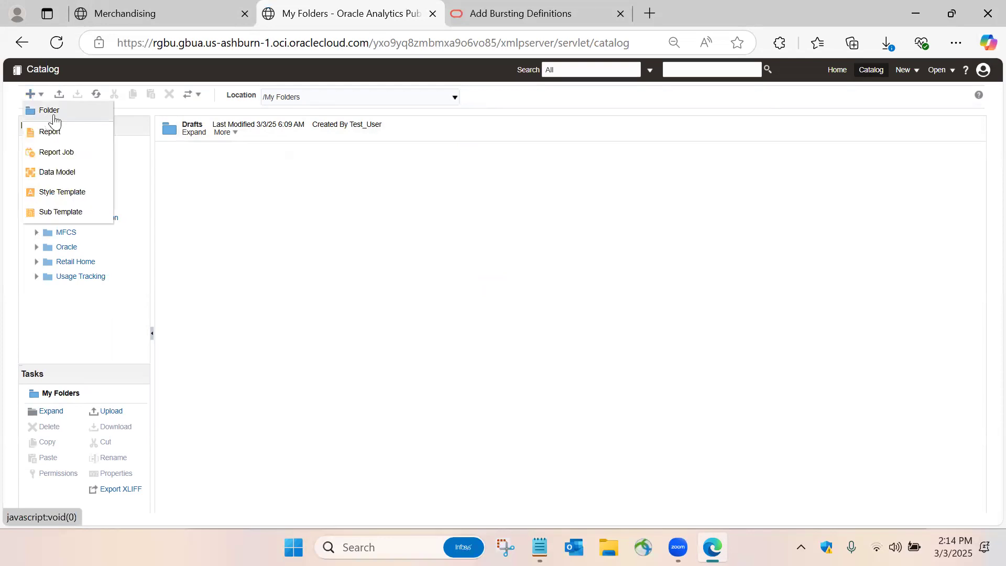
pyautogui.click(52, 111)
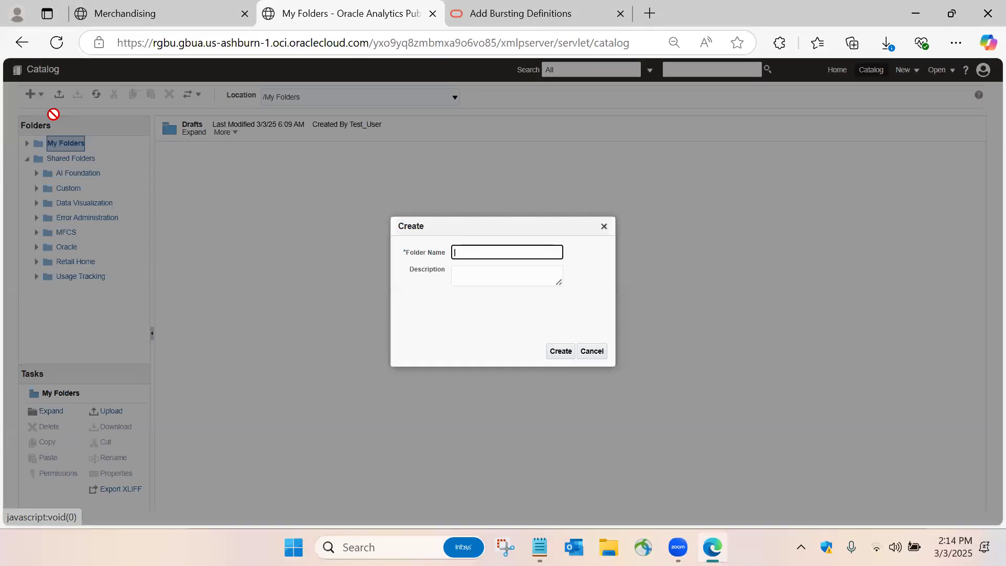
pyautogui.click(470, 273)
pyautogui.click(469, 254)
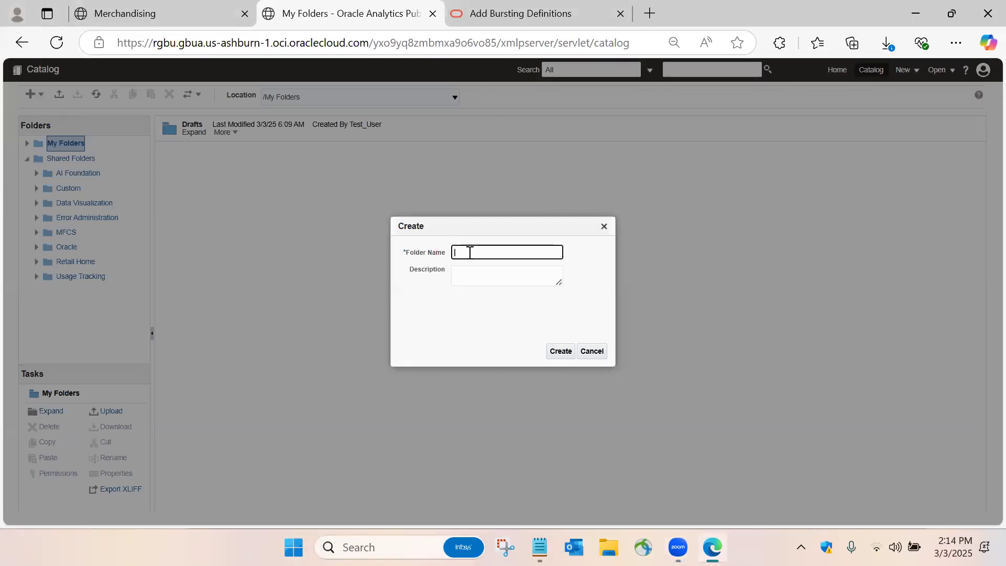
pyautogui.write('test')
pyautogui.click(557, 350)
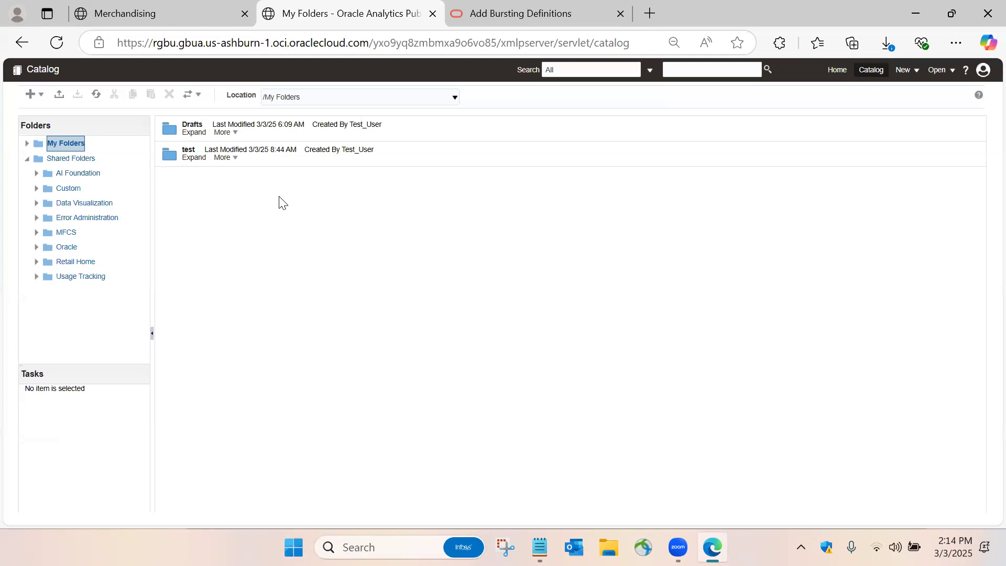
pyautogui.click(189, 154)
pyautogui.click(189, 152)
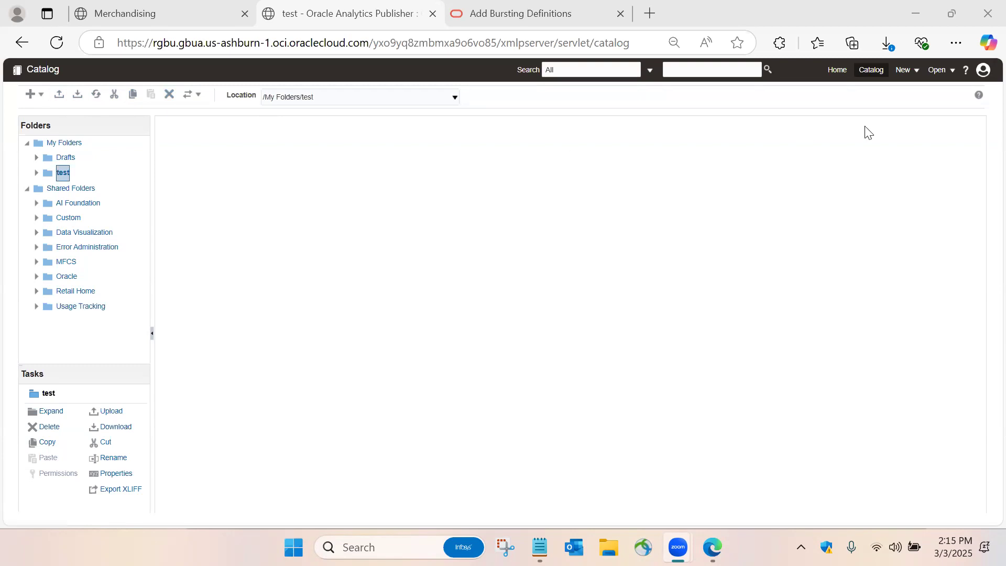
# Examine the options for creating and opening items, and view the general settings and groups in My Account
pyautogui.click(905, 72)
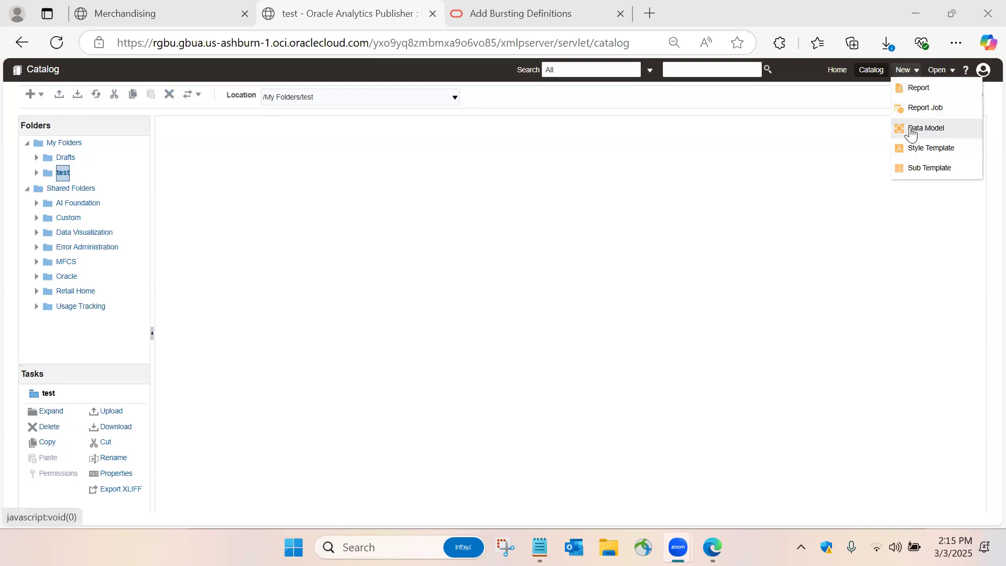
pyautogui.click(942, 72)
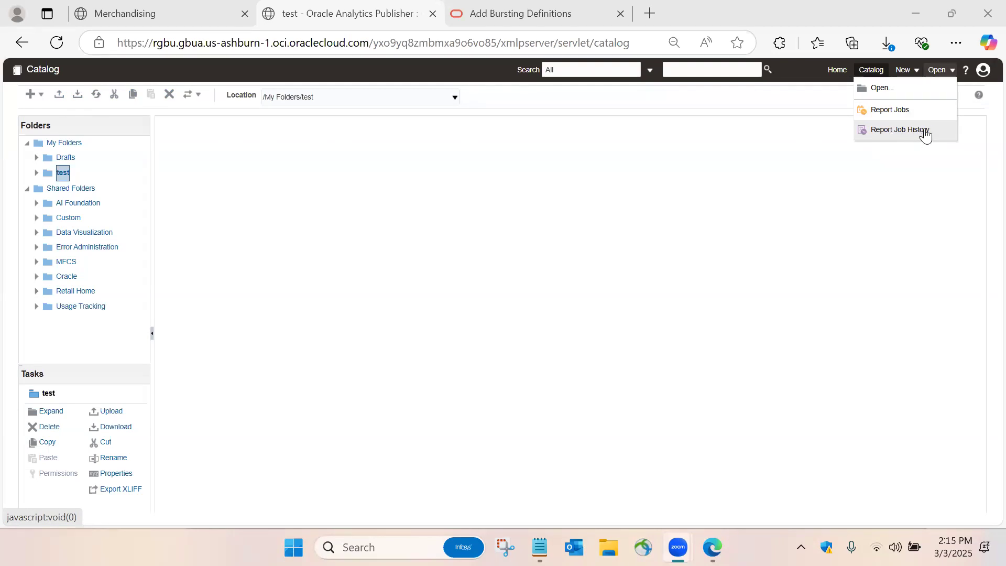
pyautogui.click(981, 73)
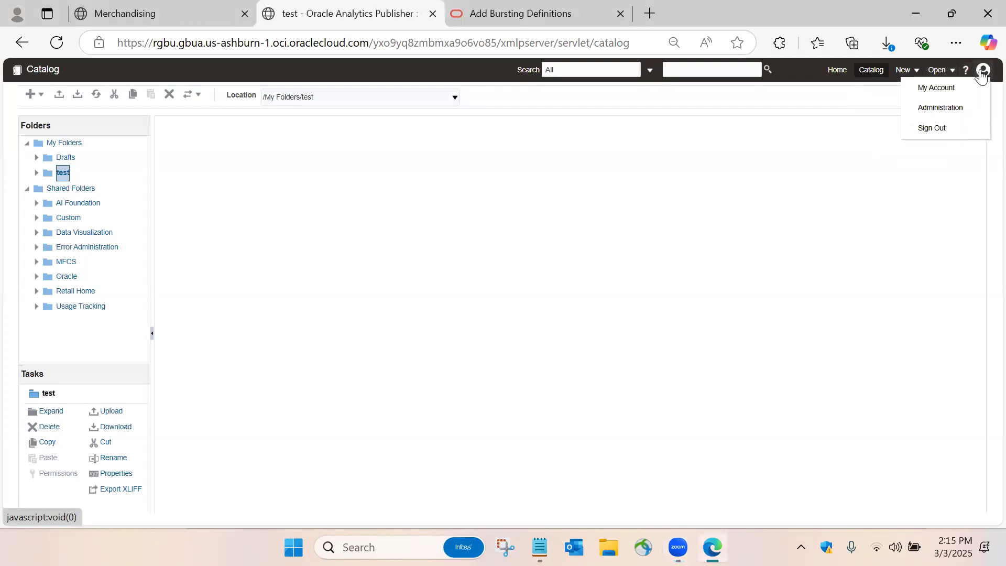
pyautogui.click(939, 92)
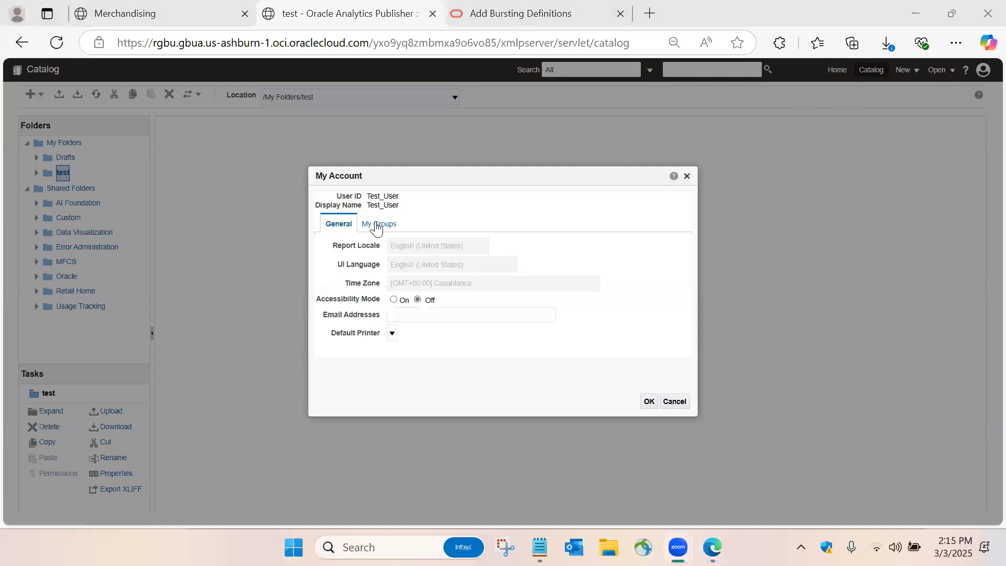
pyautogui.click(378, 224)
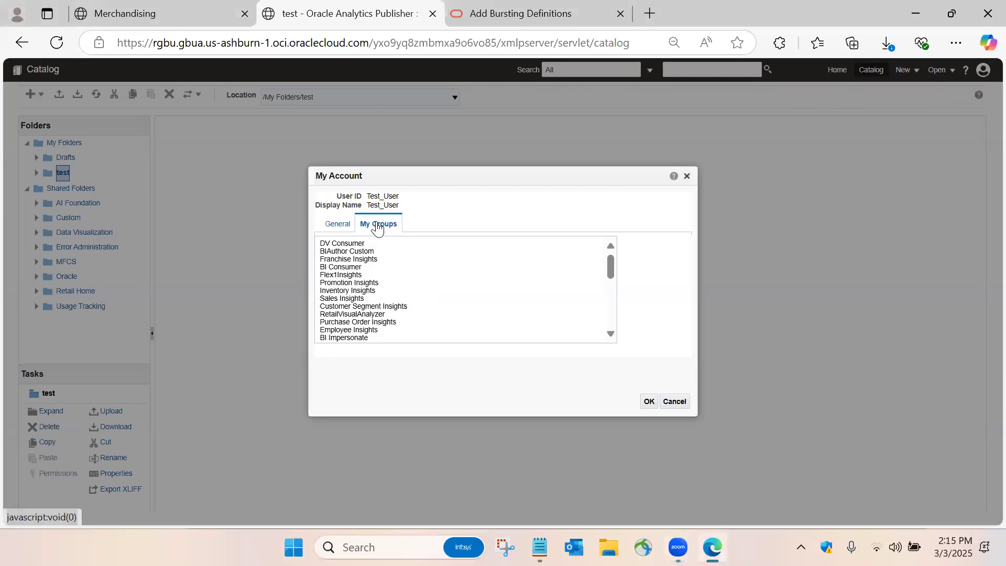
pyautogui.click(338, 225)
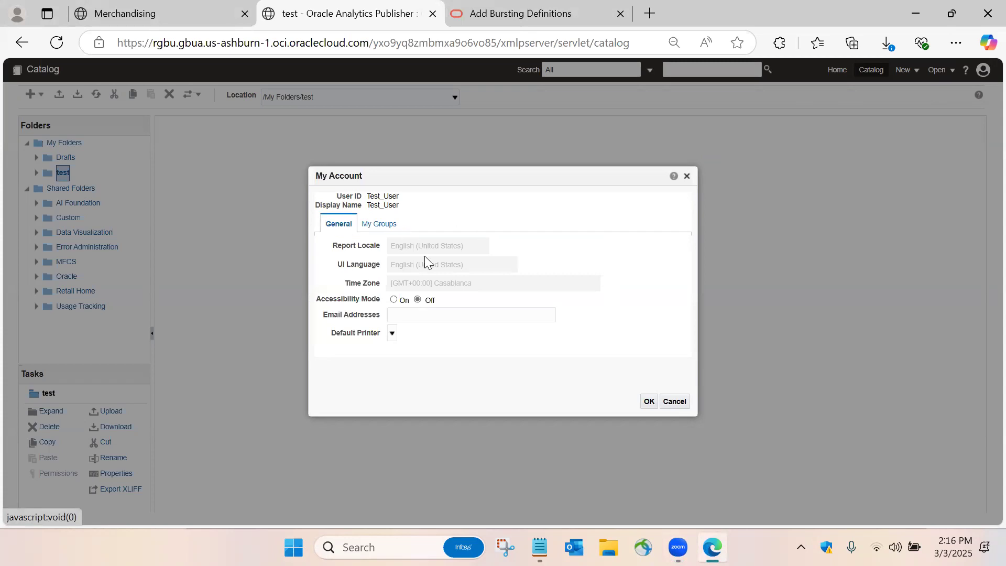
pyautogui.click(687, 176)
# Open the Administration page to view the data source, security, delivery and system maintenance settings
pyautogui.click(983, 71)
pyautogui.click(948, 108)
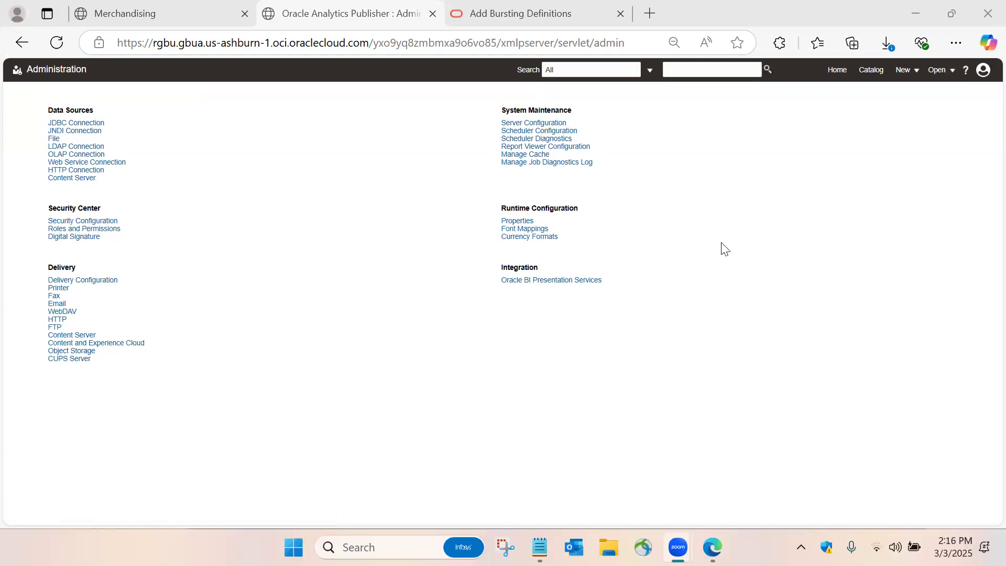
pyautogui.click(983, 70)
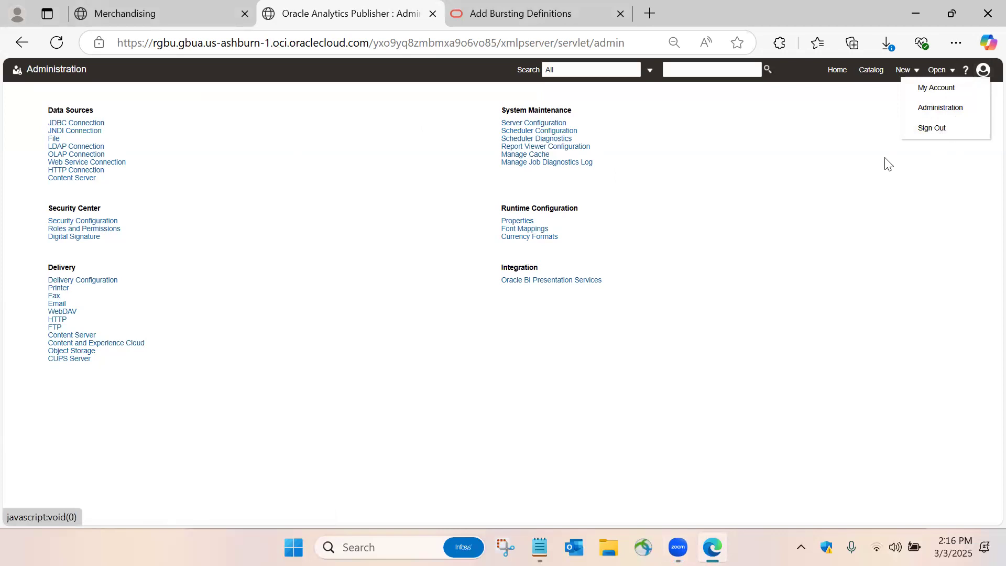
# Return to the catalog and create a new data model from the test folder in My Folders
pyautogui.click(870, 73)
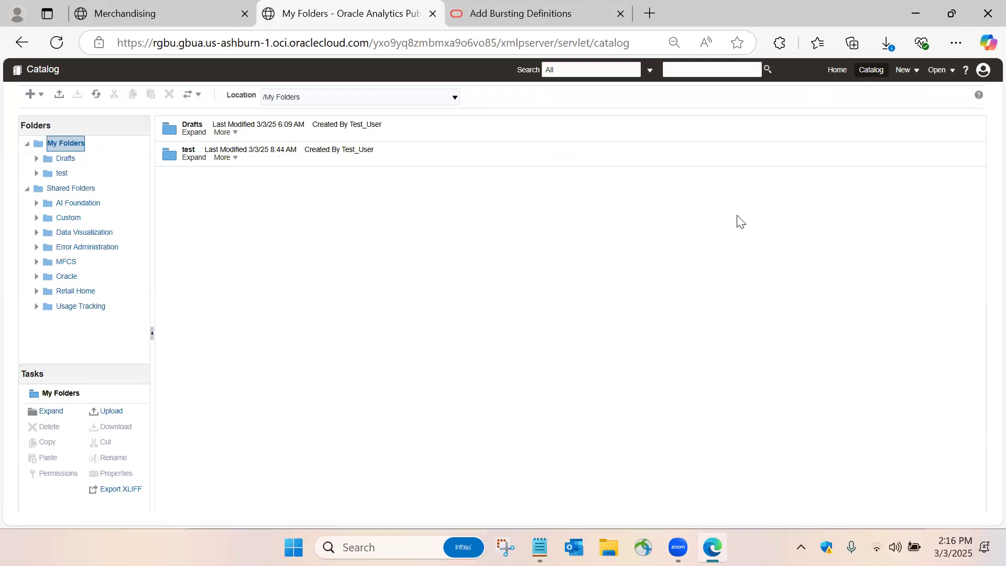
pyautogui.click(190, 151)
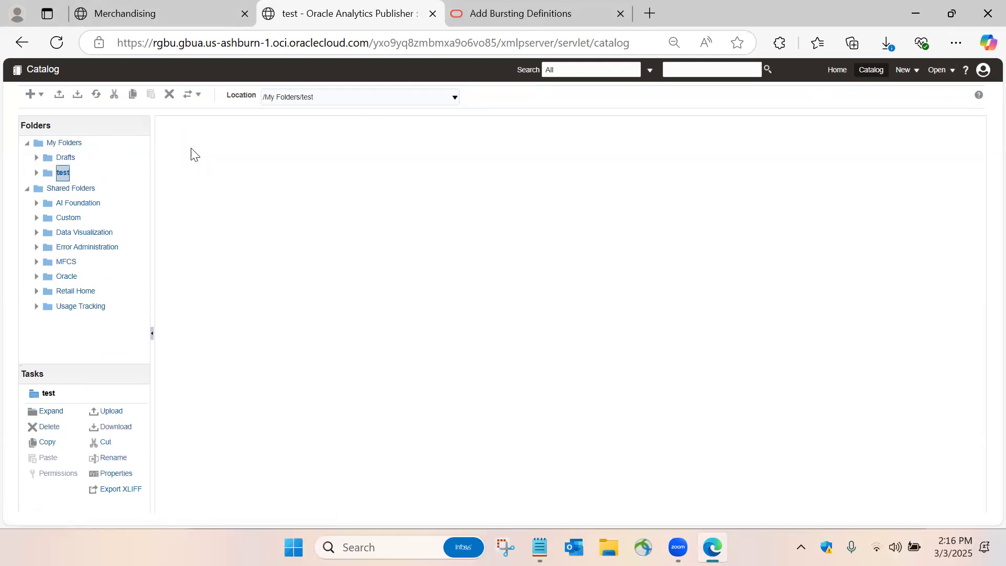
pyautogui.click(31, 95)
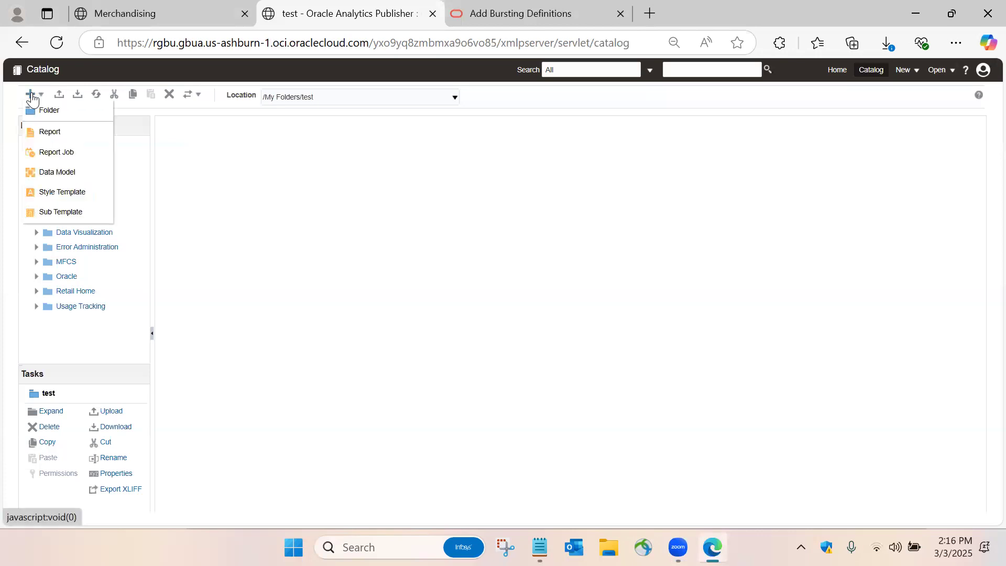
pyautogui.click(57, 173)
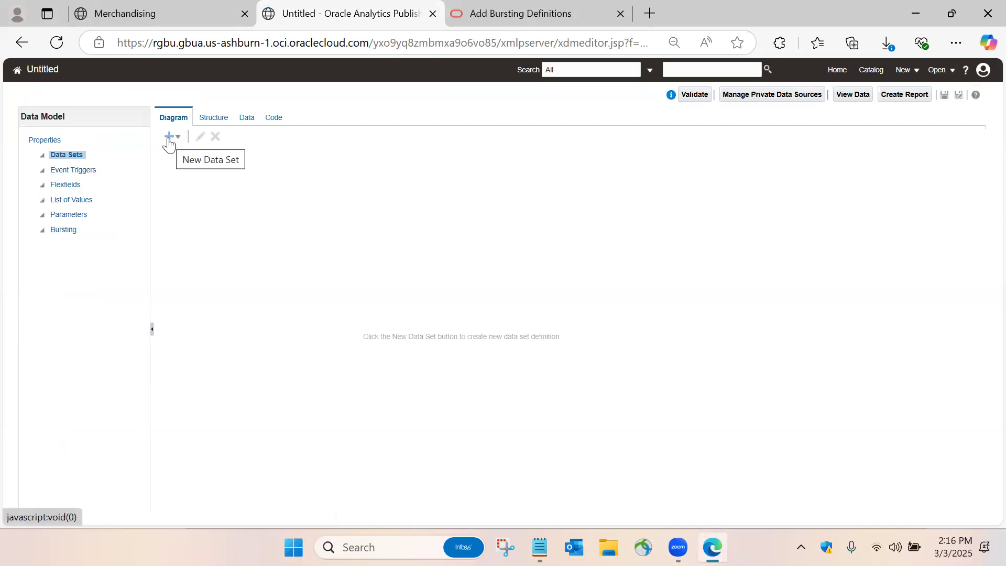
# View the data model's Event Triggers, Flexfields, List of Values, Parameters and Bursting sections
pyautogui.click(60, 170)
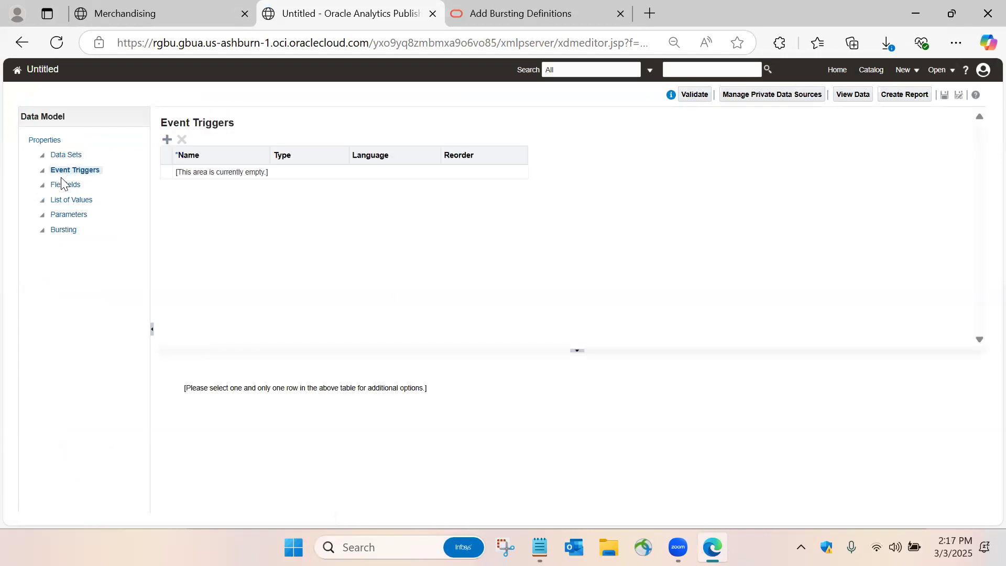
pyautogui.click(61, 183)
pyautogui.click(61, 199)
pyautogui.click(61, 214)
pyautogui.click(61, 230)
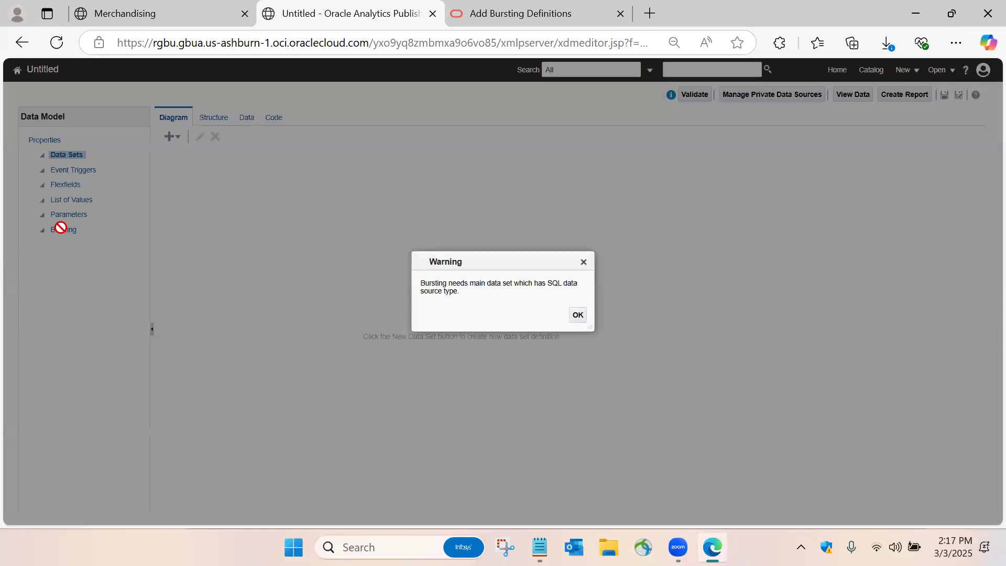
pyautogui.click(577, 314)
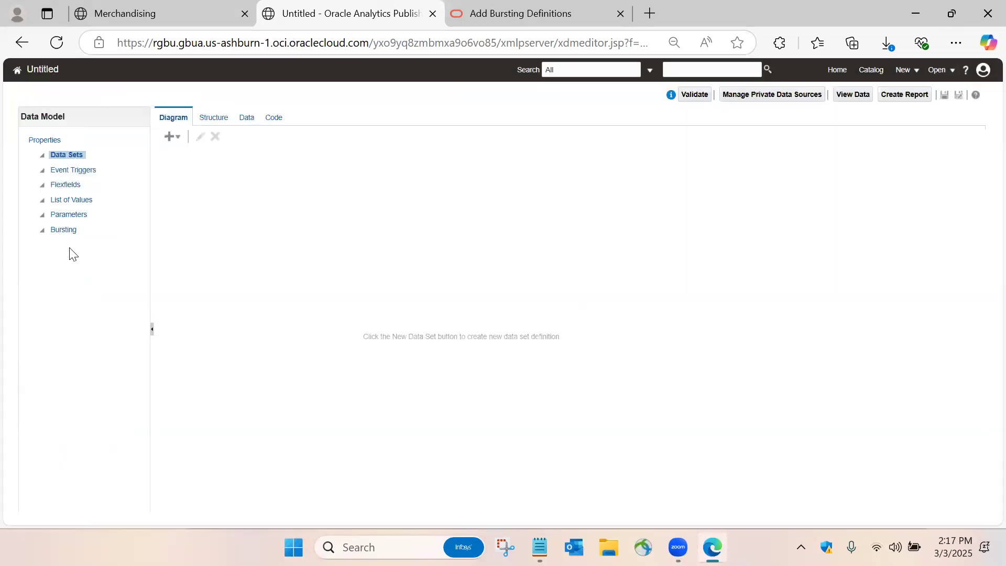
# Start a new SQL Query data set and name it test_report
pyautogui.click(169, 137)
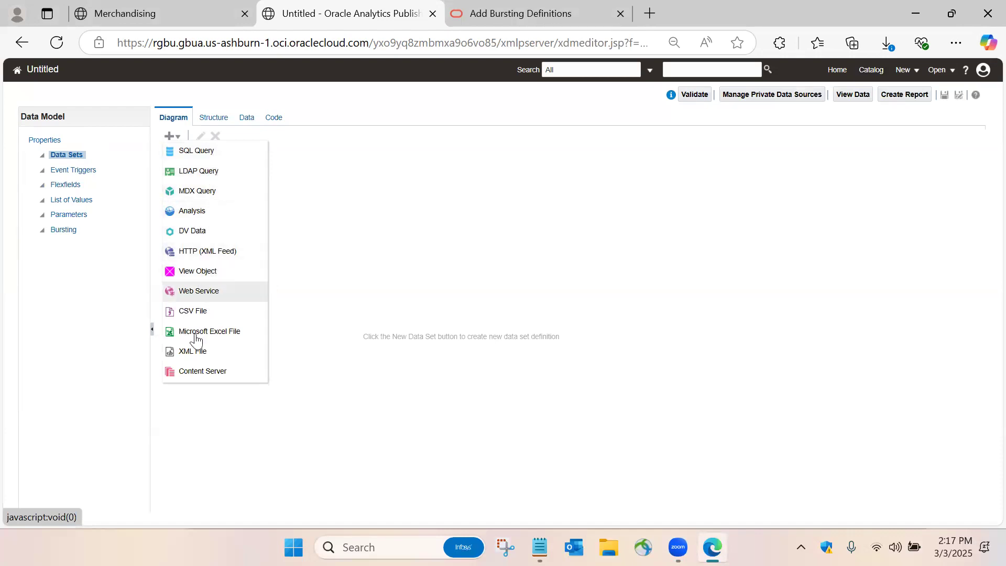
pyautogui.click(200, 157)
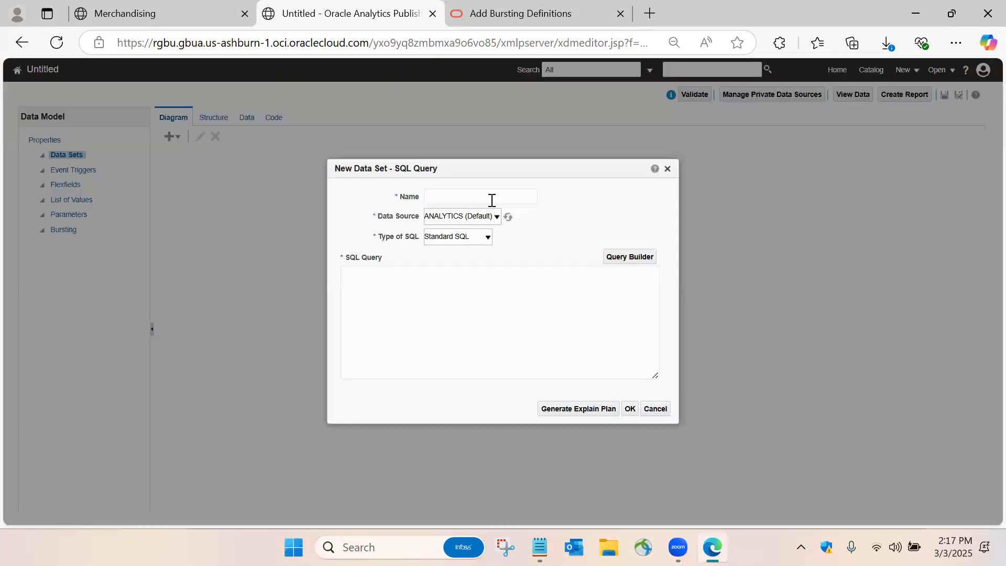
pyautogui.click(492, 200)
pyautogui.click(601, 194)
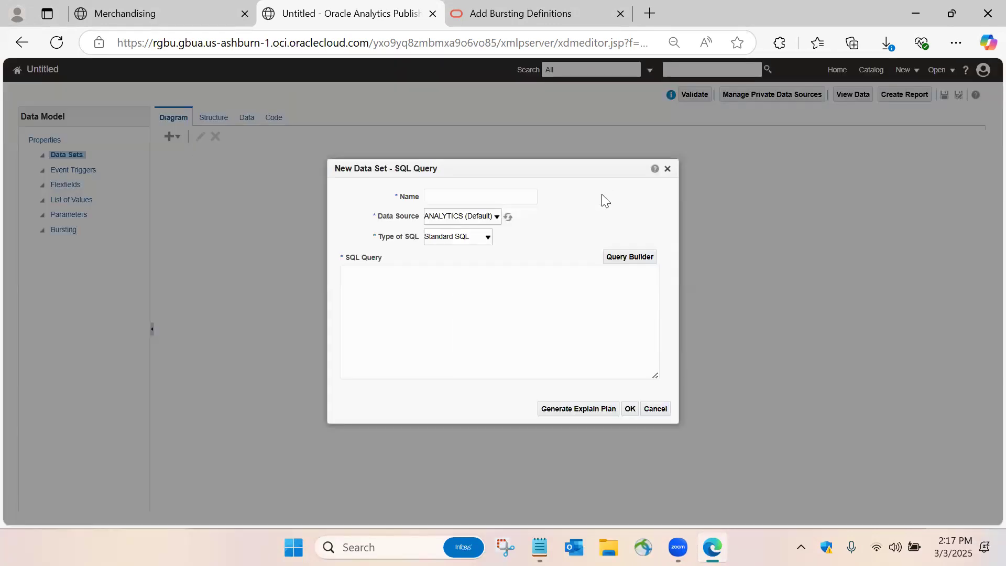
pyautogui.click(456, 201)
pyautogui.click(511, 264)
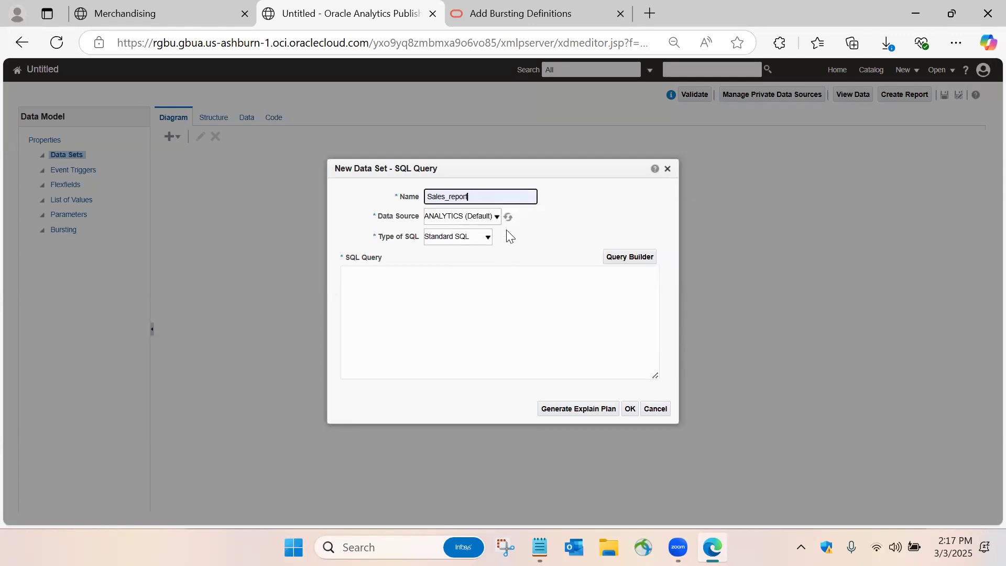
pyautogui.click(444, 196)
pyautogui.press('BackSpace')
pyautogui.press('BackSpace')
pyautogui.press('BackSpace')
pyautogui.press('BackSpace')
pyautogui.write('test')
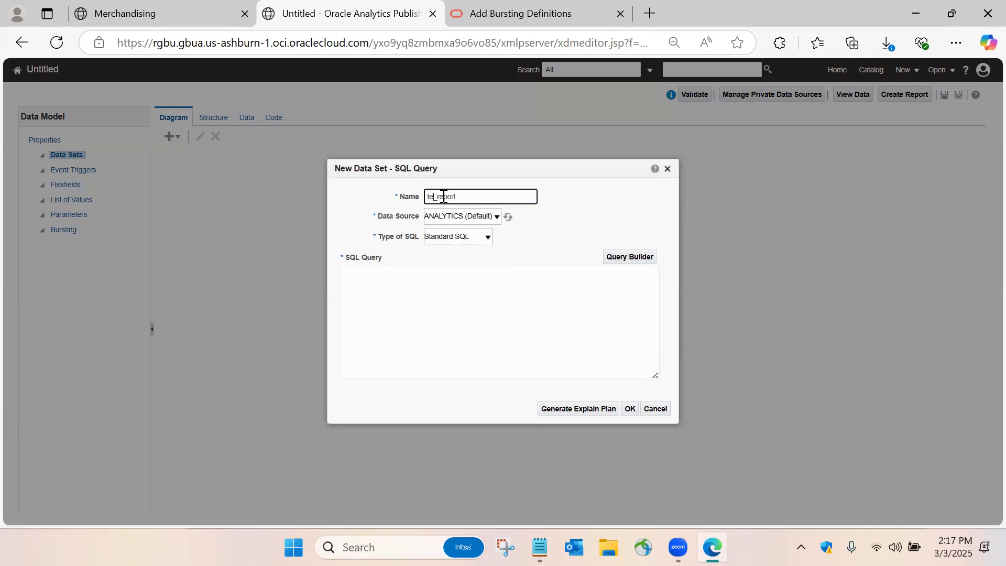
# Change the new SQL data set's name to Test_Order_report
pyautogui.write(' Sales')
pyautogui.press('BackSpace')
pyautogui.write('_Sales')
pyautogui.click(431, 194)
pyautogui.press('BackSpace')
pyautogui.write('Test_Sales')
pyautogui.click(464, 196)
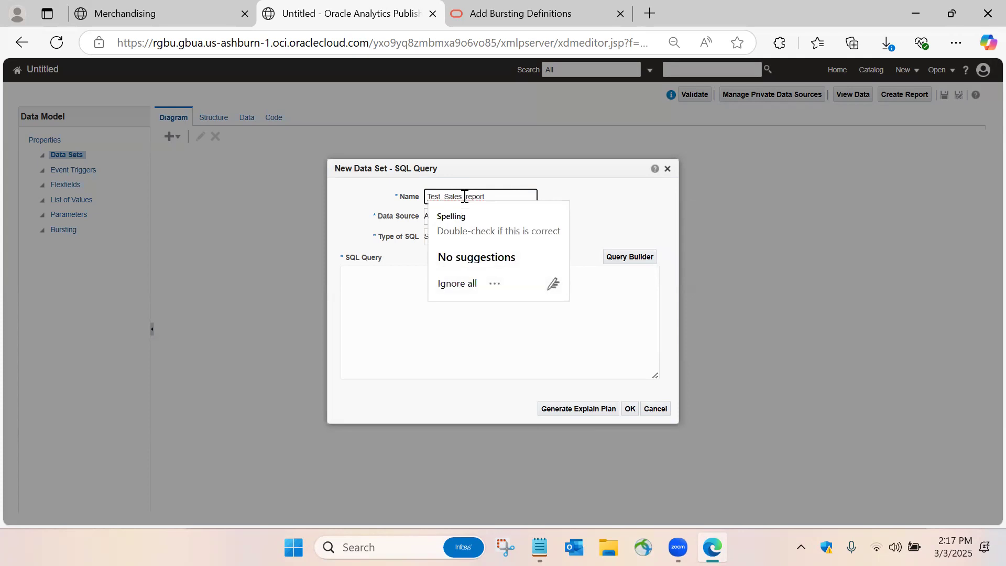
pyautogui.click(464, 196)
pyautogui.press('BackSpace')
pyautogui.press('BackSpace')
pyautogui.press('BackSpace')
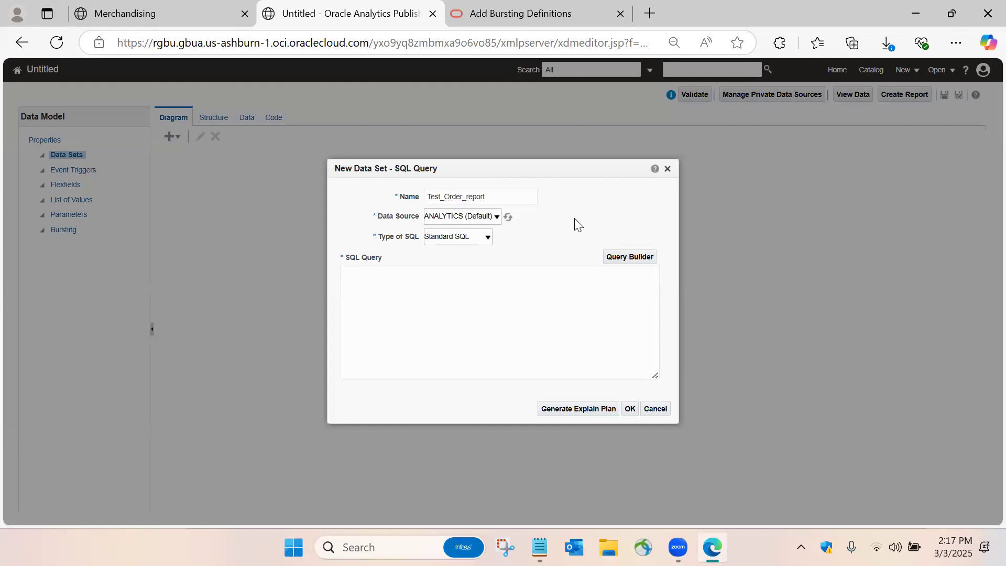
# Set the data set's data source to RMS and its type of SQL to Standard SQL
pyautogui.click(478, 219)
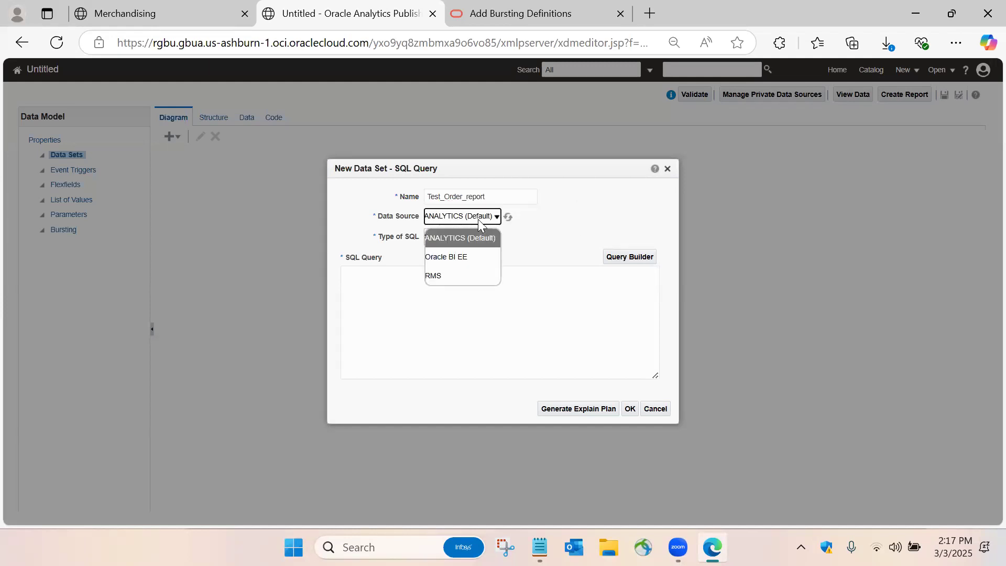
pyautogui.click(448, 274)
pyautogui.click(449, 240)
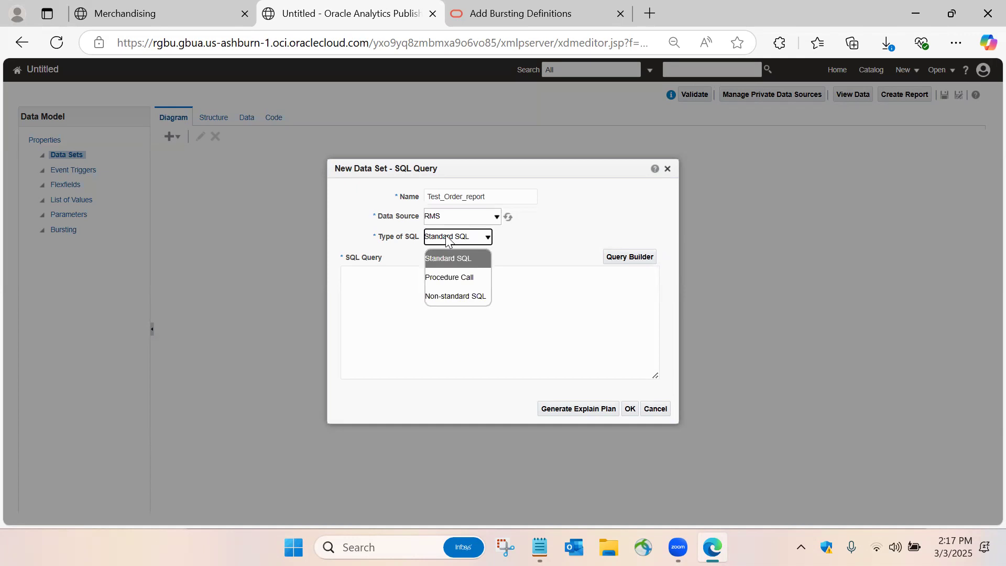
pyautogui.click(463, 259)
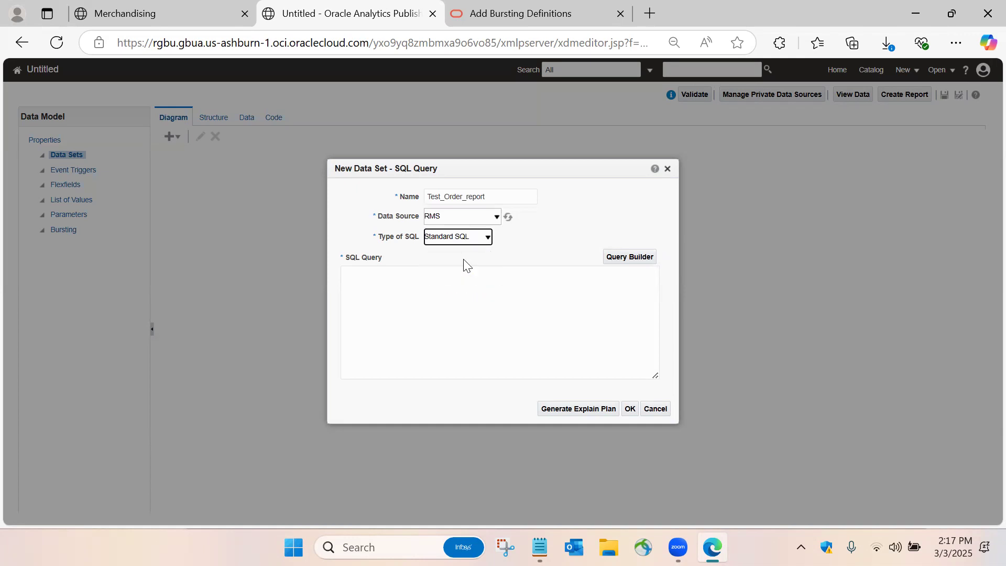
# Copy "Select order_no , status from ordhead where order_no IN (:p_order_no)" from the Notepad file into the data set's SQL query
pyautogui.click(444, 290)
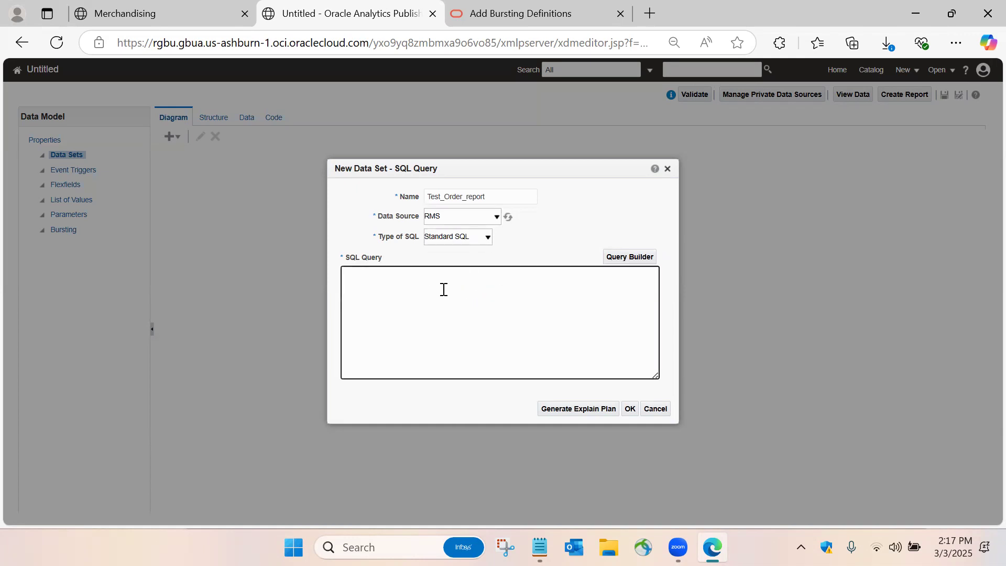
pyautogui.moveTo(540, 547)
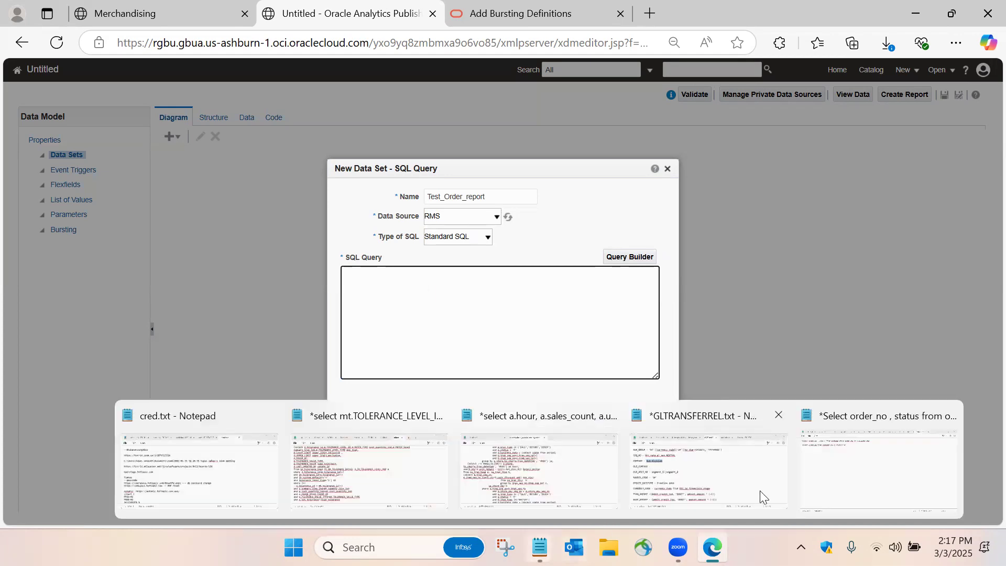
pyautogui.click(875, 454)
pyautogui.moveTo(451, 72); pyautogui.dragTo(9, 60)
pyautogui.hotkey('ctrl', 'c')
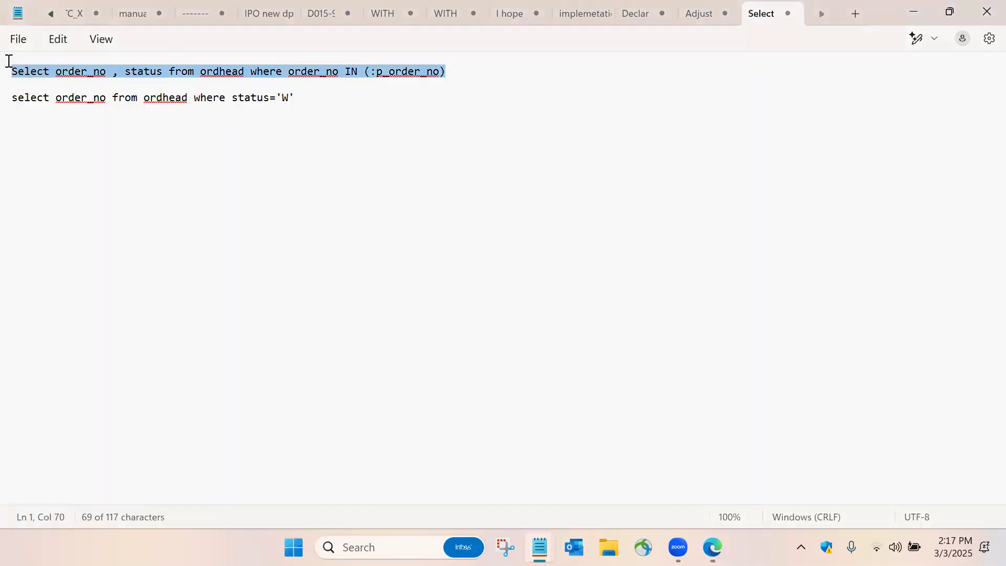
pyautogui.click(916, 11)
pyautogui.click(524, 275)
pyautogui.hotkey('ctrl', 'v')
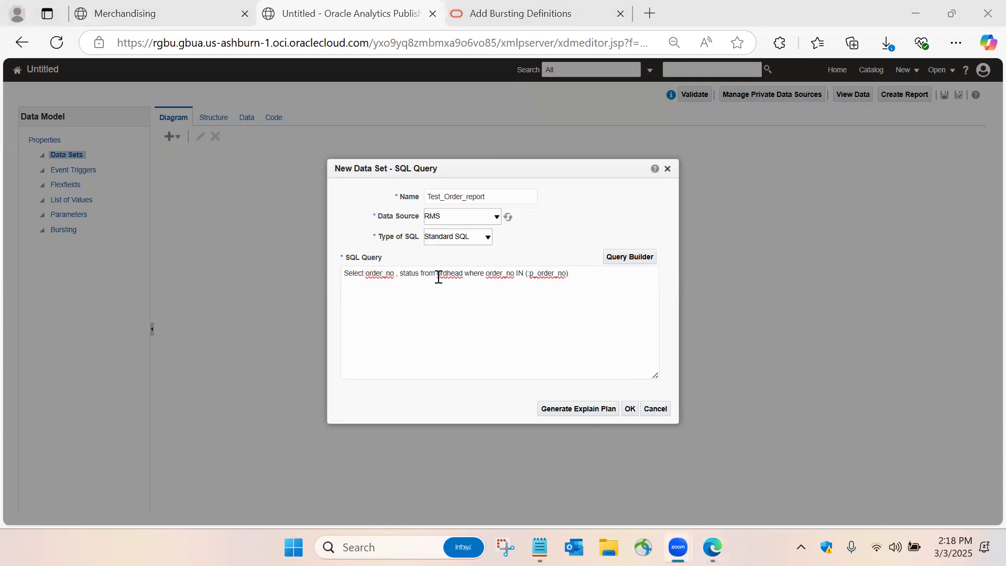
# Save the Test_Order_report data set and create a parameter for its bind variable p_order_no
pyautogui.doubleClick(535, 273)
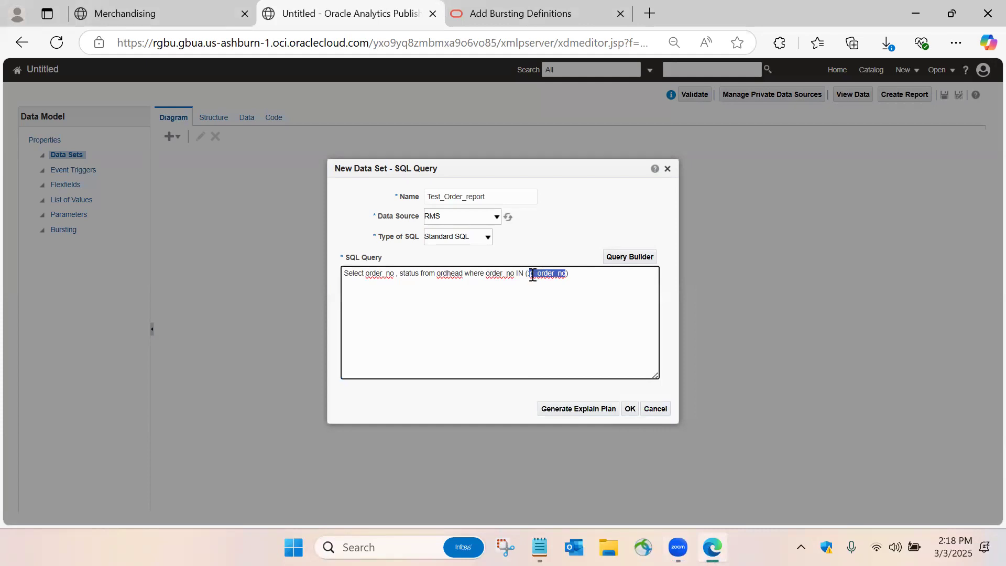
pyautogui.moveTo(576, 274); pyautogui.dragTo(517, 273)
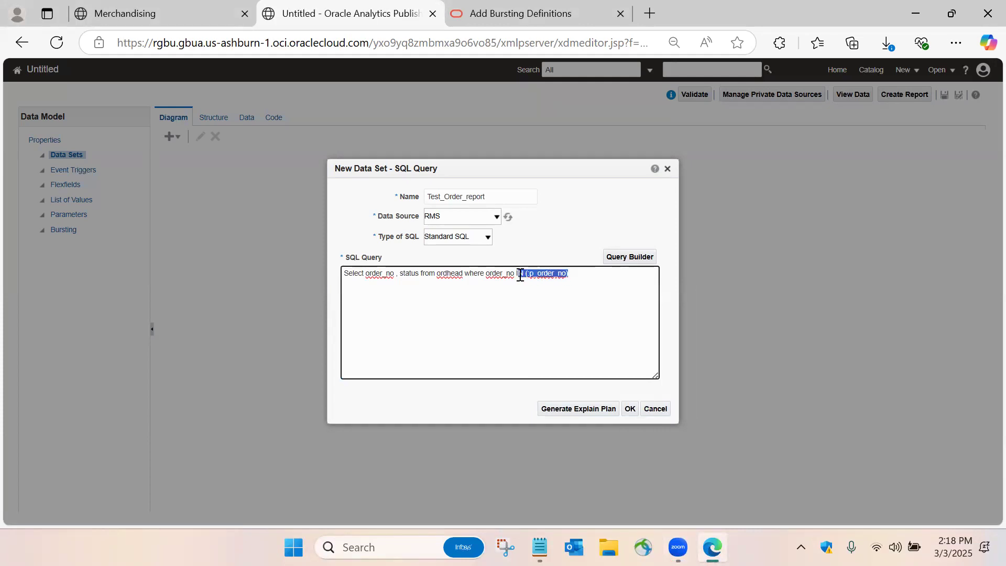
pyautogui.click(584, 301)
pyautogui.click(630, 409)
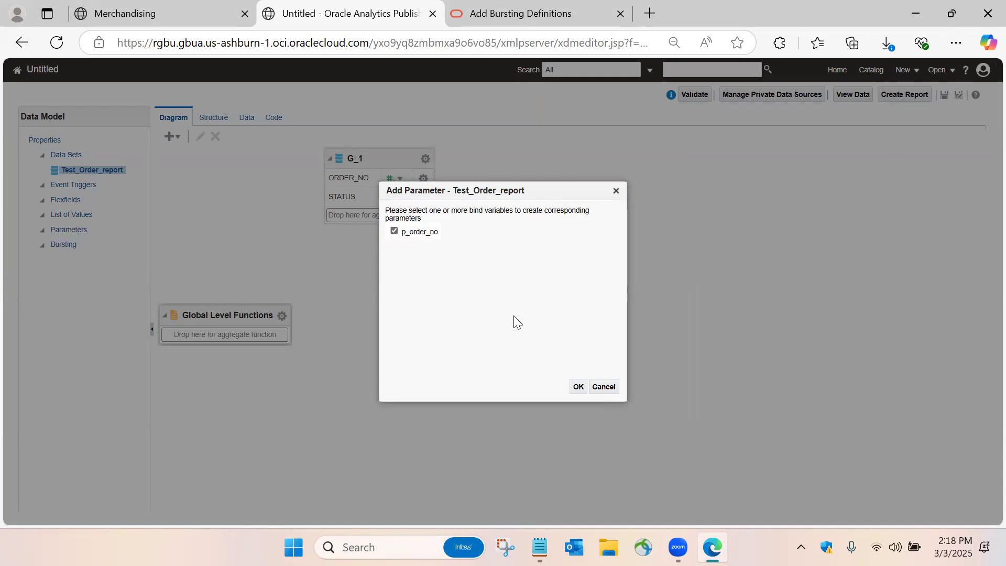
pyautogui.click(578, 388)
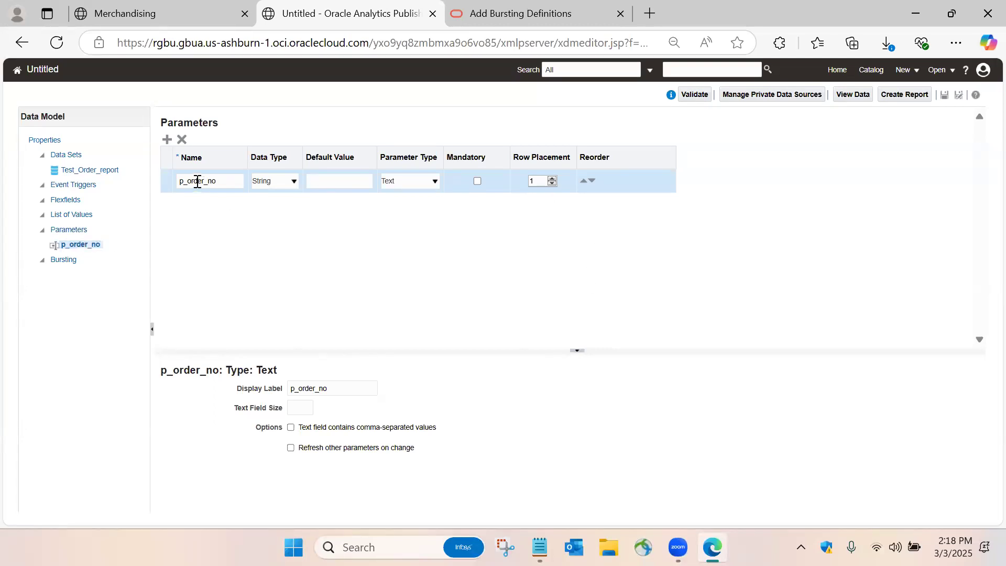
# Review the data type and parameter type choices for p_order_no and set its parameter type to Menu
pyautogui.click(287, 187)
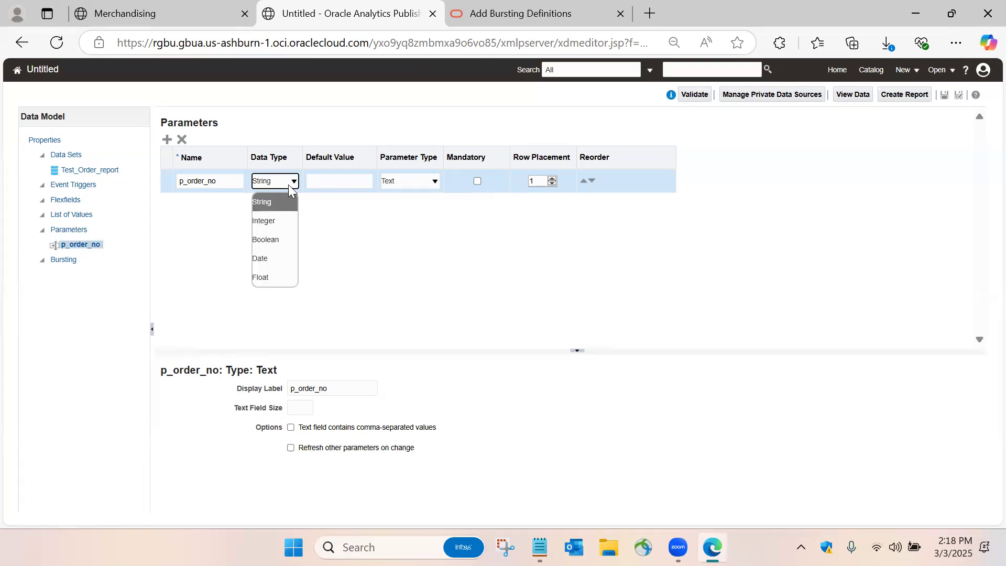
pyautogui.click(336, 223)
pyautogui.click(434, 183)
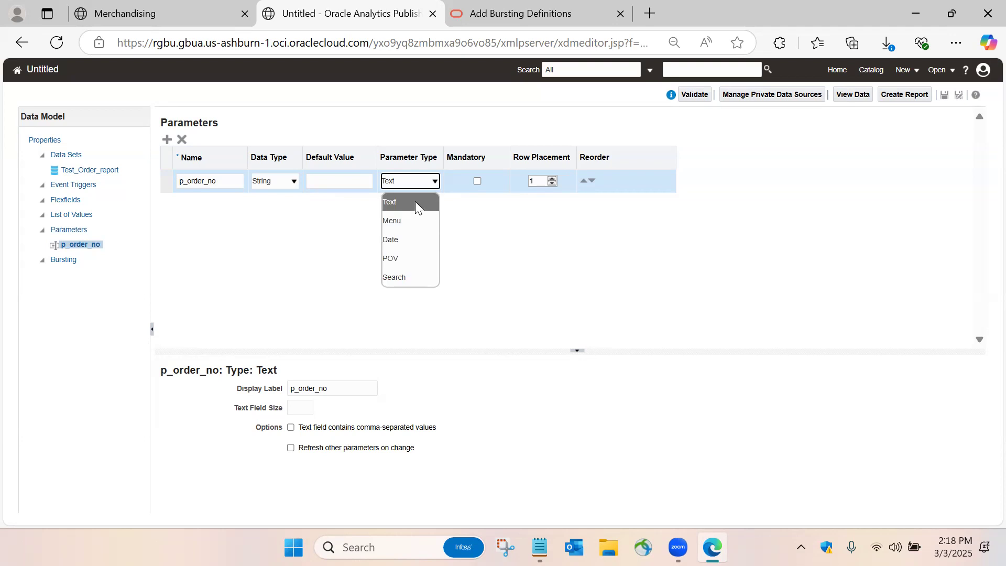
pyautogui.click(415, 204)
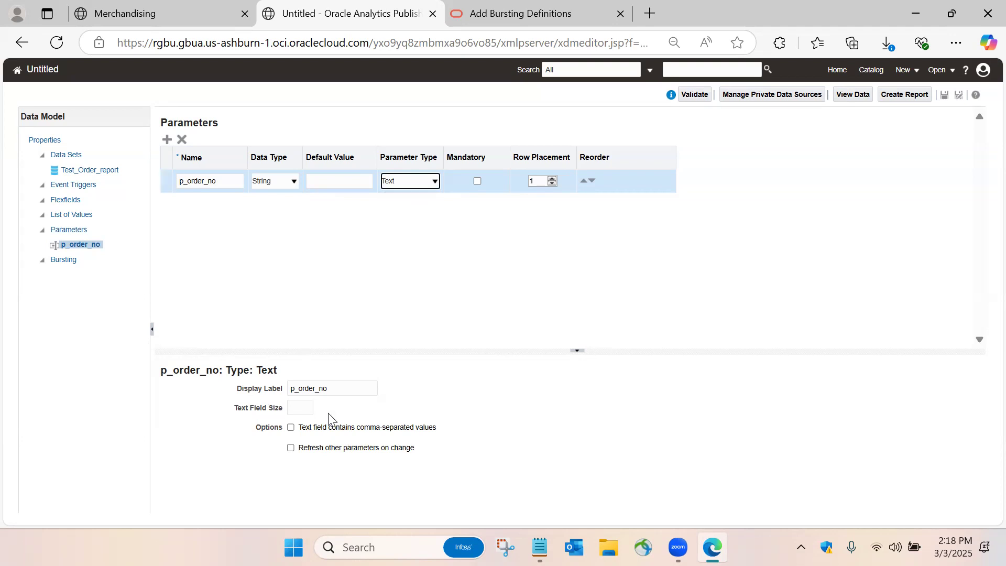
pyautogui.click(435, 182)
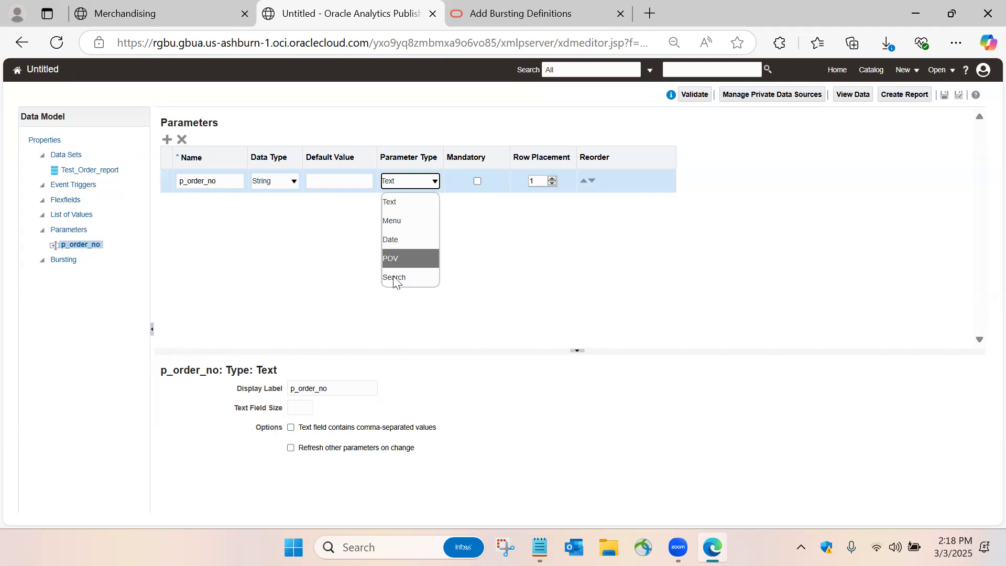
pyautogui.click(399, 222)
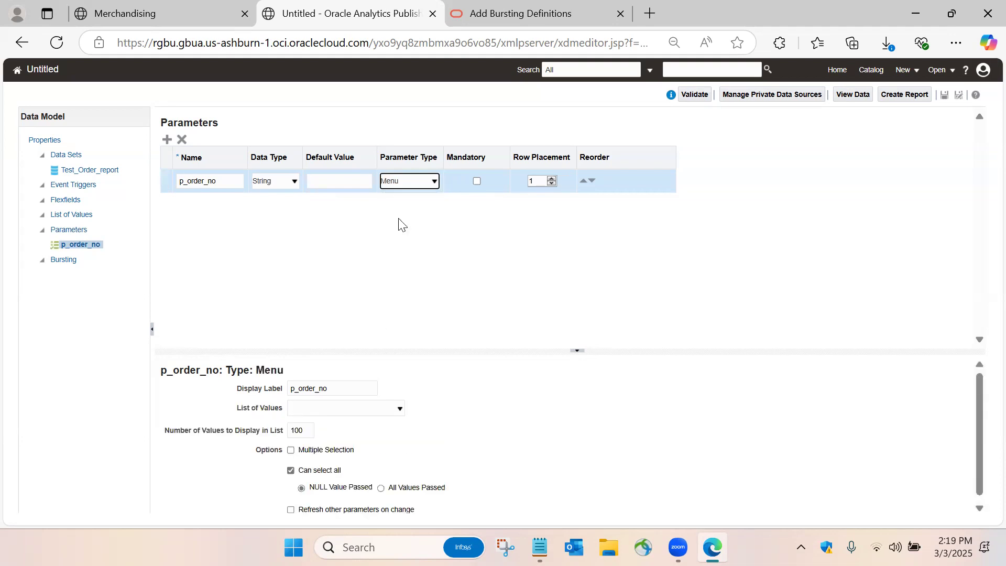
# Enable Multiple Selection and disable Can select all for the p_order_no menu parameter
pyautogui.click(355, 412)
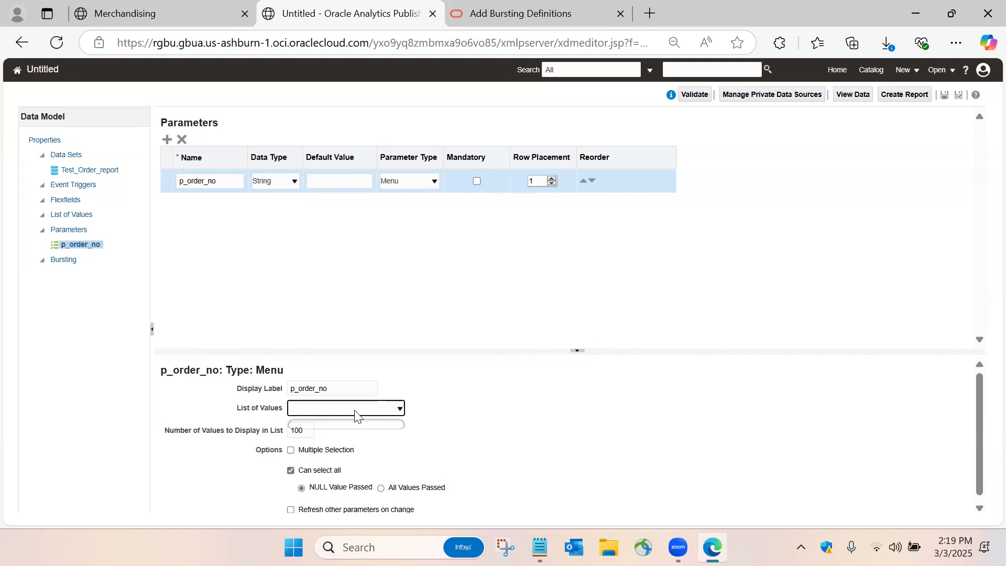
pyautogui.click(355, 412)
pyautogui.click(291, 450)
pyautogui.click(290, 470)
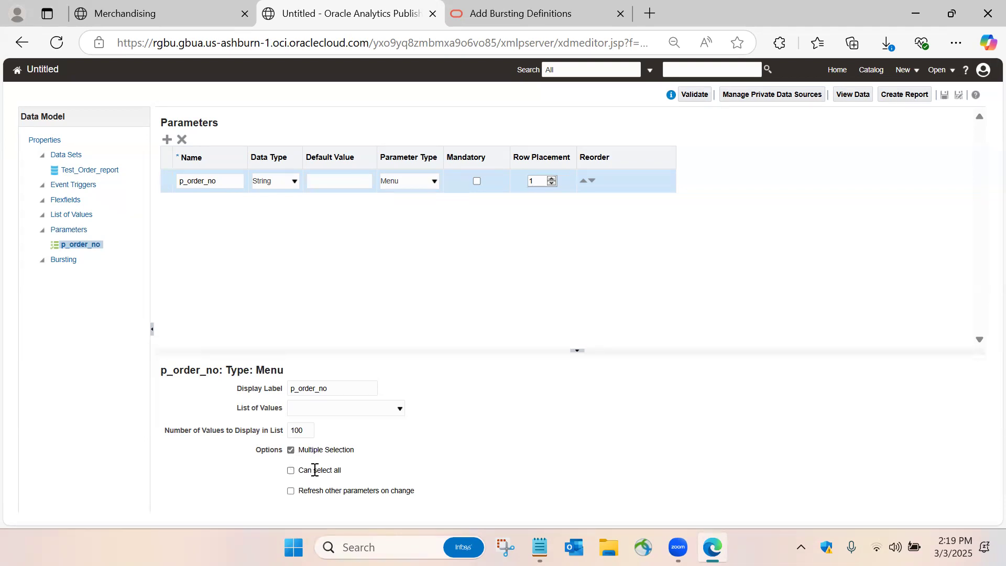
pyautogui.click(291, 471)
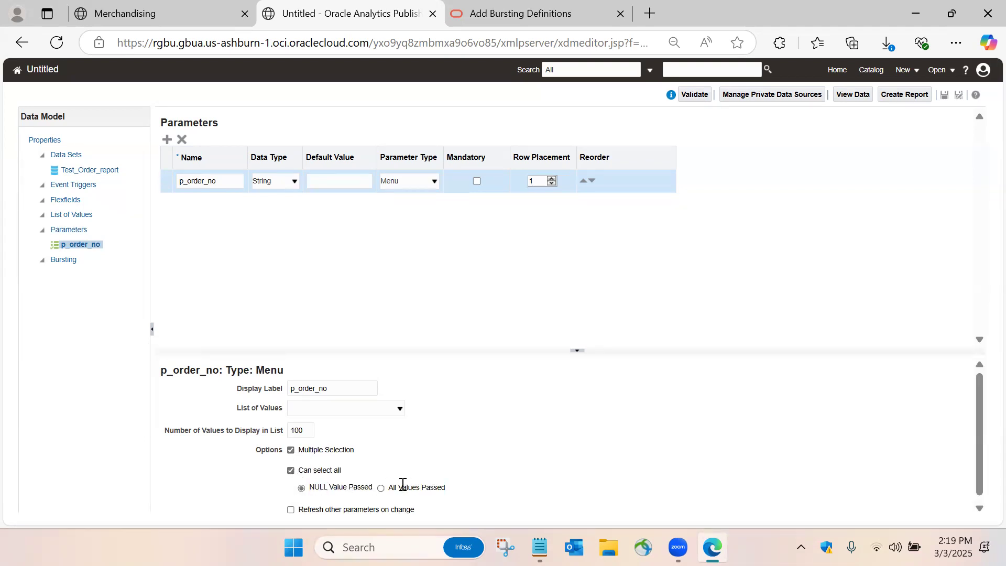
pyautogui.click(291, 470)
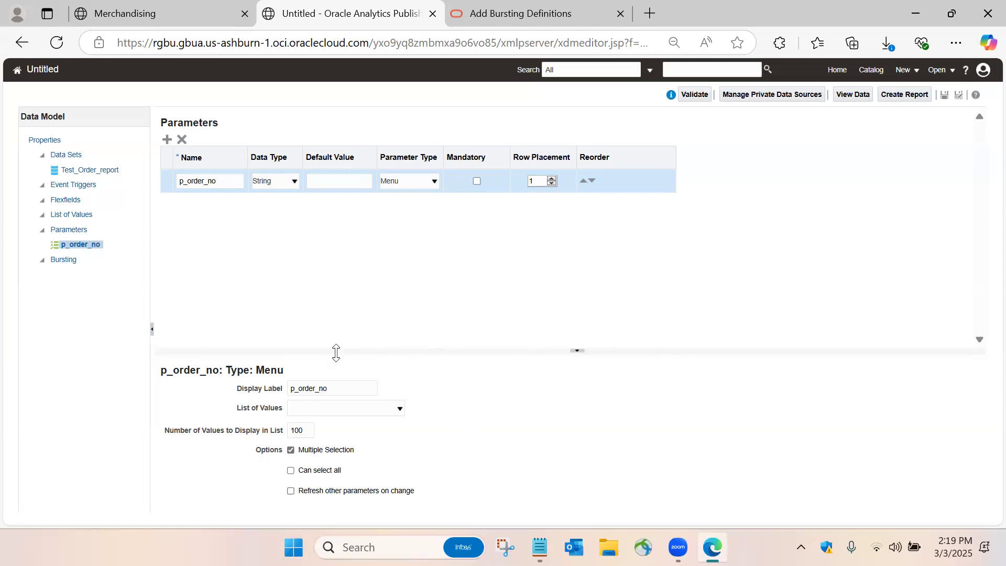
pyautogui.click(407, 182)
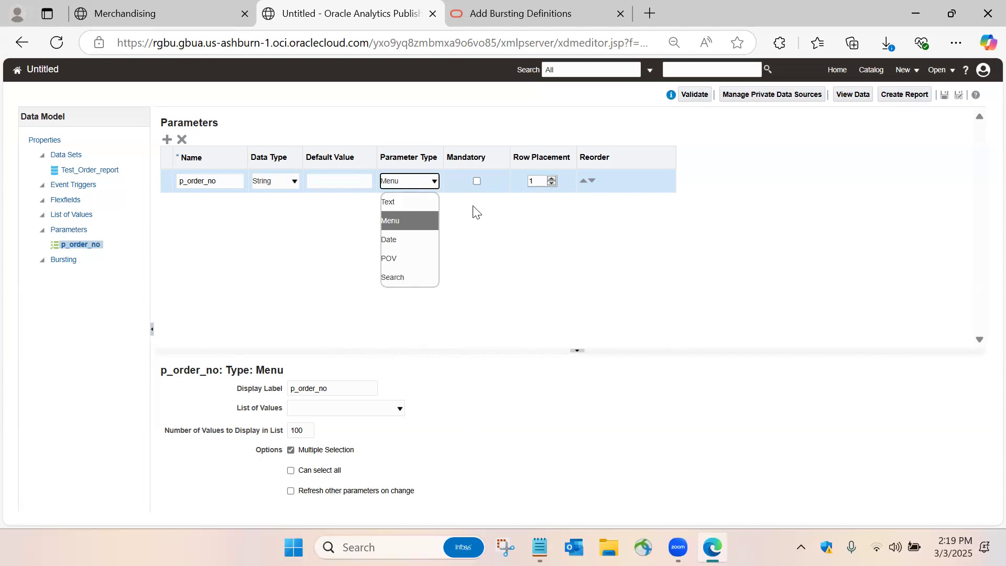
pyautogui.click(475, 212)
pyautogui.click(411, 182)
pyautogui.click(411, 182)
pyautogui.click(314, 408)
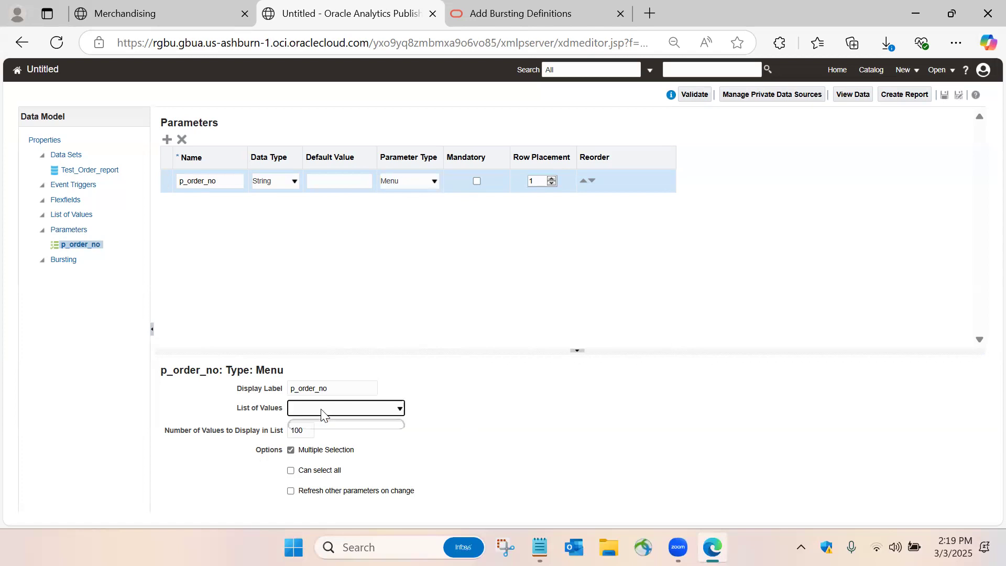
pyautogui.click(375, 329)
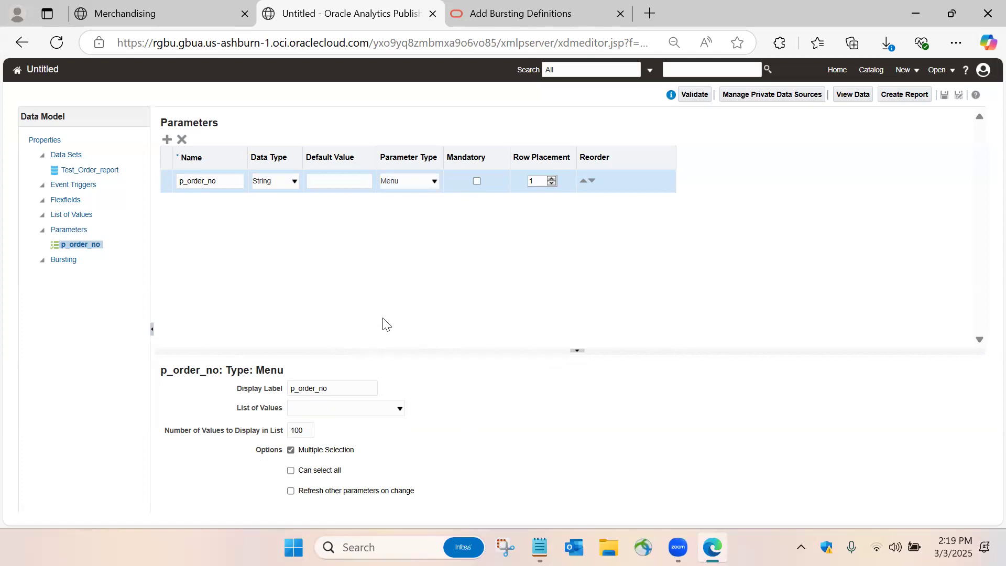
# Add a list of values to the data model and name it p_order_no_lov
pyautogui.click(78, 213)
pyautogui.click(167, 140)
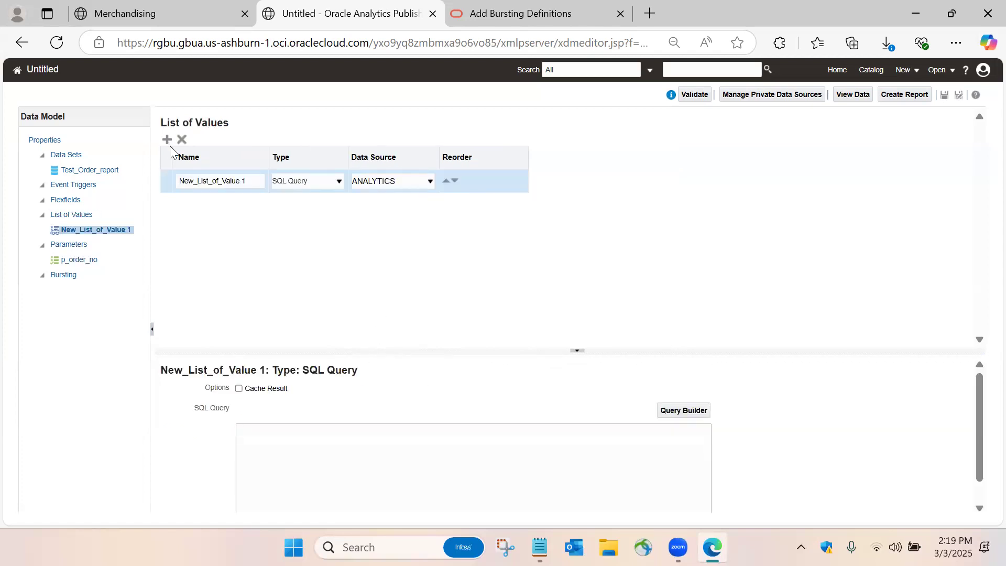
pyautogui.moveTo(252, 182); pyautogui.dragTo(148, 181)
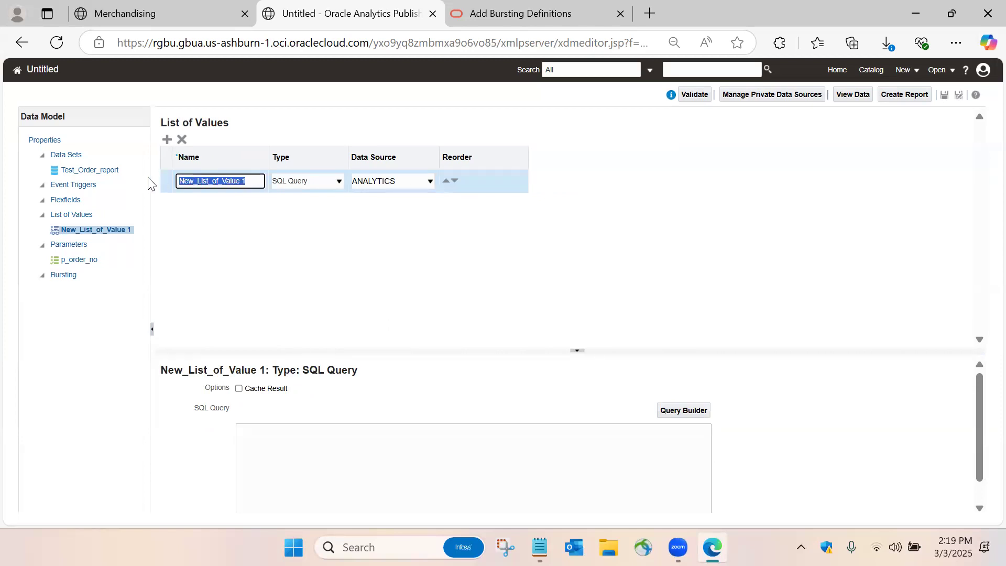
pyautogui.write('p_order_no_lo')
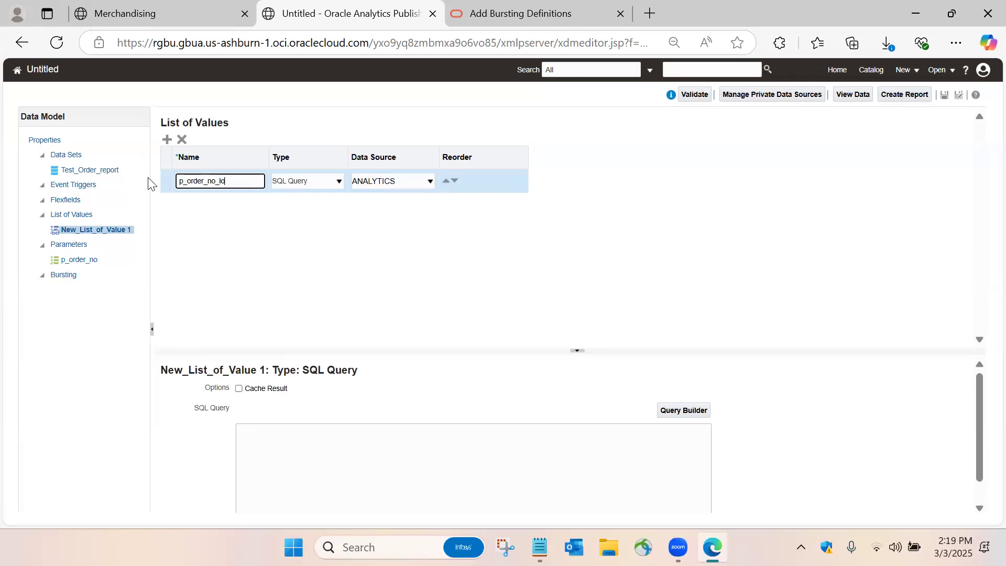
pyautogui.click(360, 227)
# Set the p_order_no_lov type to SQL Query and its data source to RMS
pyautogui.click(328, 186)
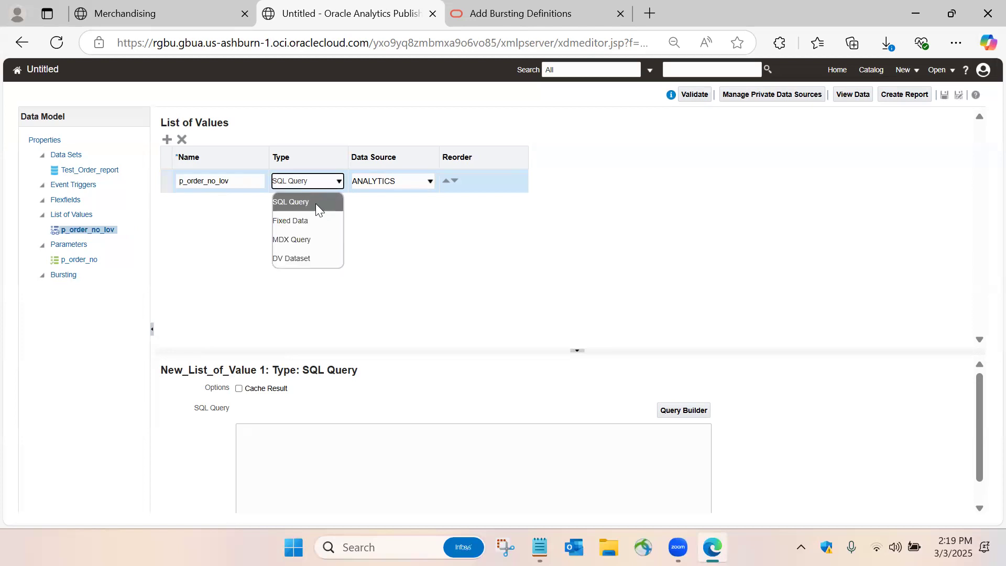
pyautogui.click(316, 203)
pyautogui.click(400, 187)
pyautogui.click(383, 239)
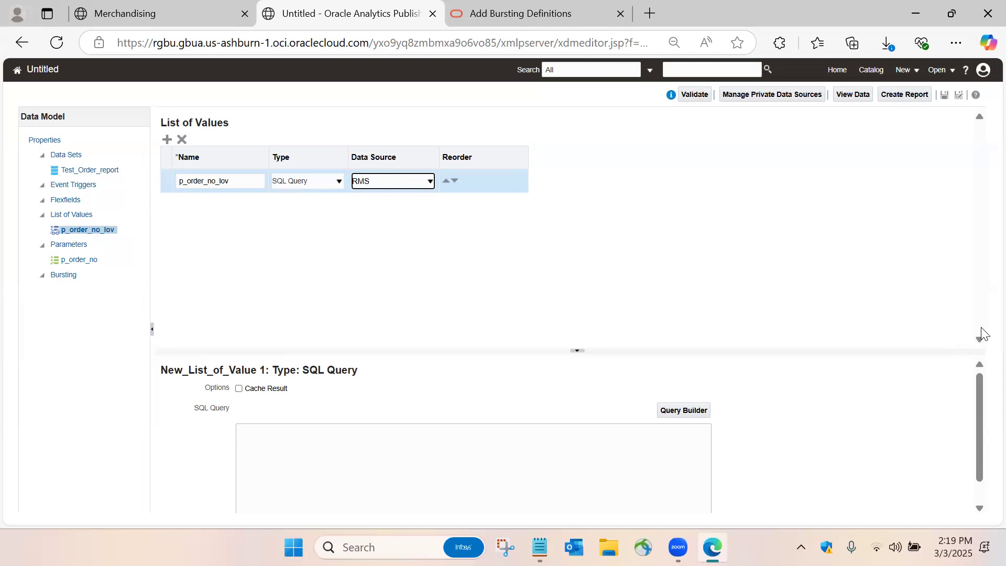
# Copy "select order_no from ordhead where status='W'" from the Notepad file into the SQL query of p_order_no_lov
pyautogui.click(288, 442)
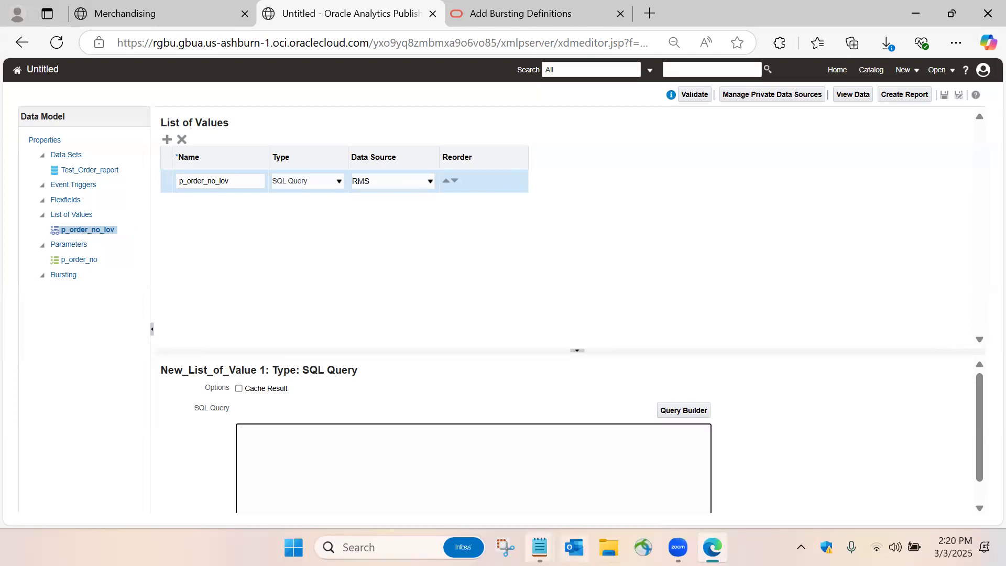
pyautogui.moveTo(540, 548)
pyautogui.click(845, 467)
pyautogui.click(316, 98)
pyautogui.moveTo(316, 98); pyautogui.dragTo(9, 102)
pyautogui.hotkey('ctrl', 'c')
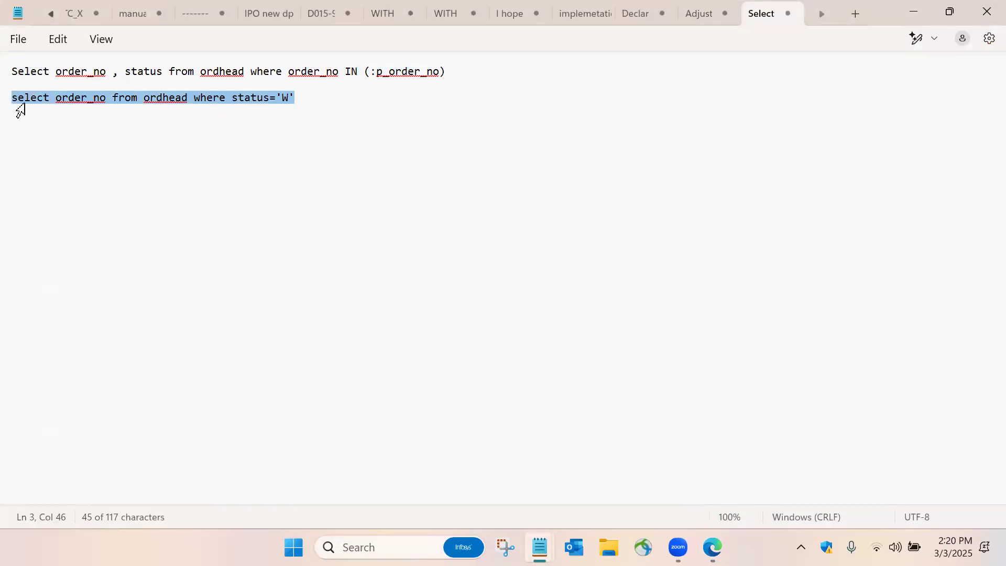
pyautogui.click(918, 10)
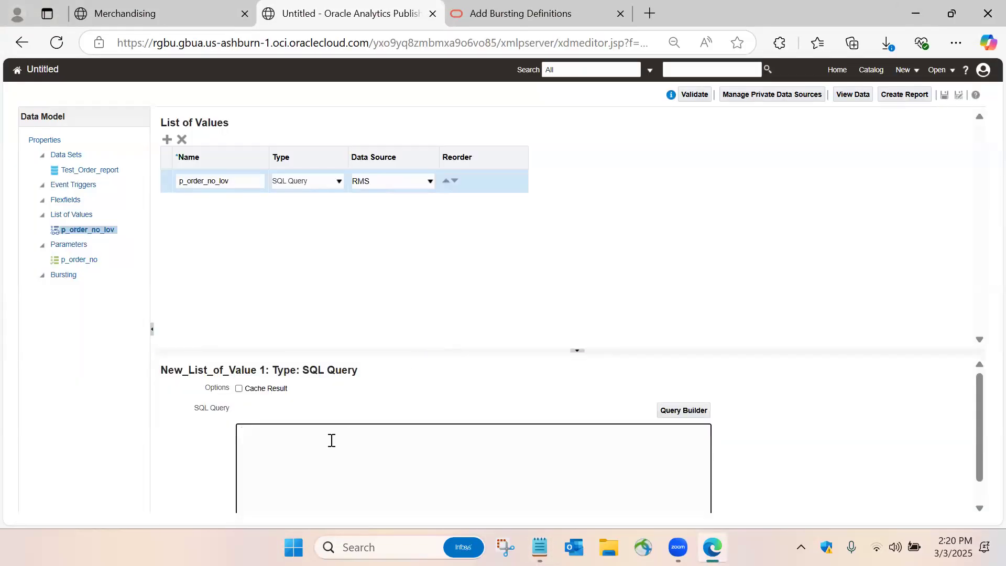
pyautogui.hotkey('ctrl', 'v')
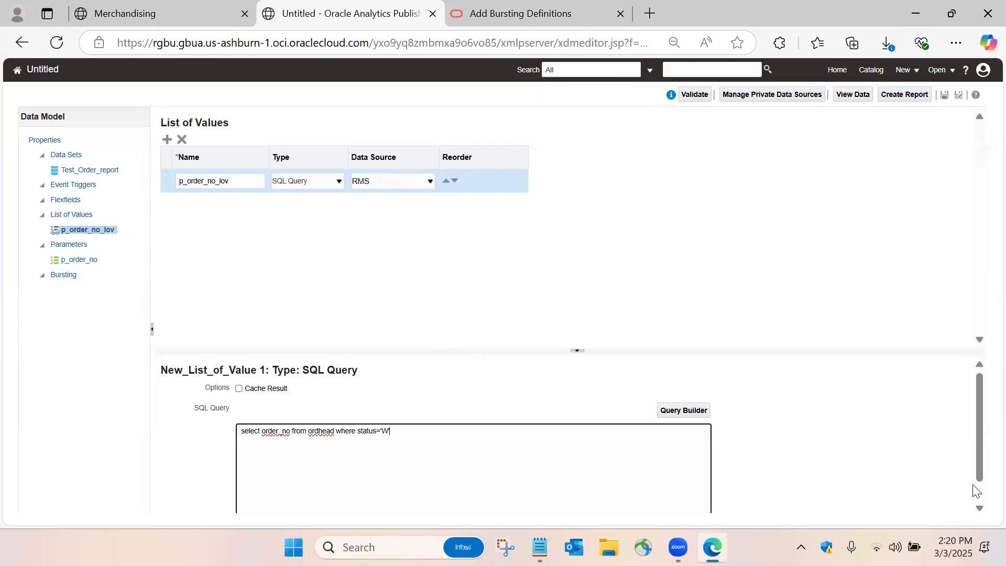
pyautogui.scroll(-1, 979, 498)
pyautogui.moveTo(409, 409); pyautogui.dragTo(224, 399)
pyautogui.click(409, 405)
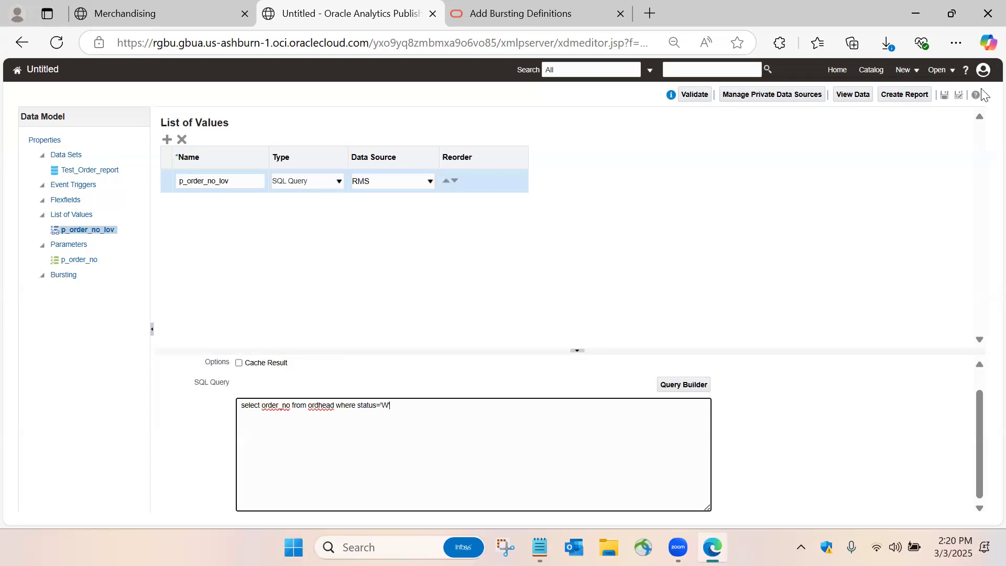
# Assign p_order_no_lov as the list of values for the p_order_no menu parameter
pyautogui.click(88, 260)
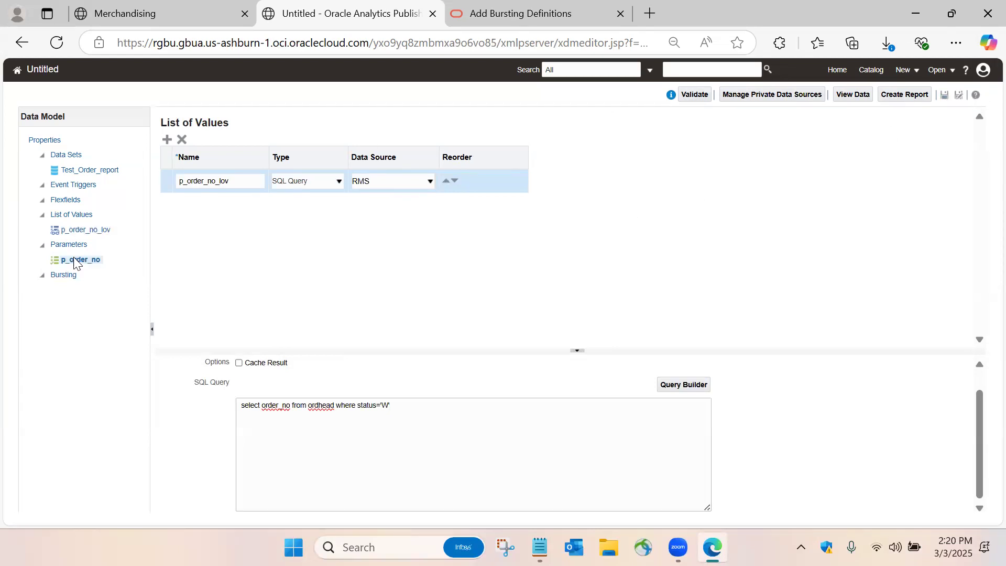
pyautogui.click(364, 408)
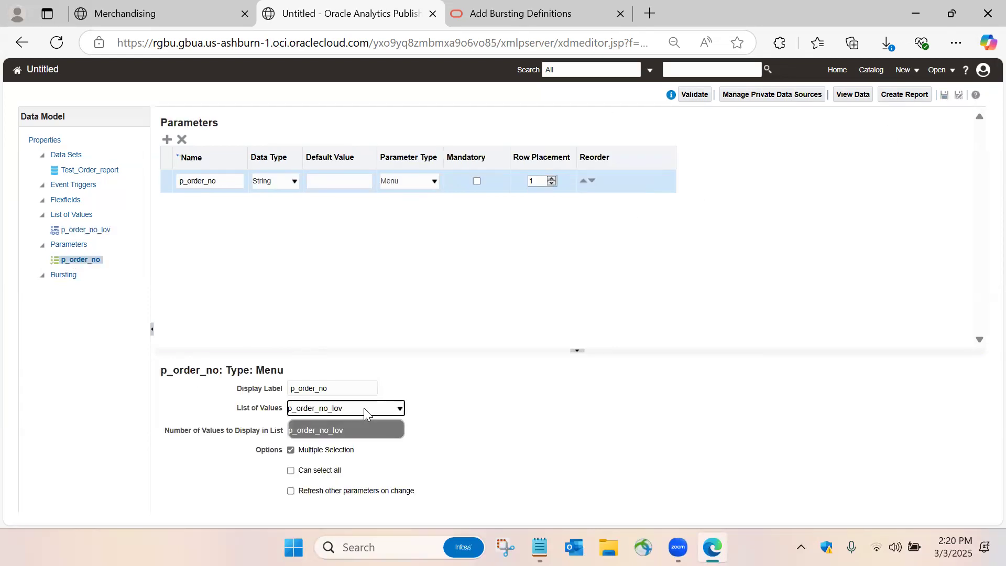
pyautogui.click(347, 430)
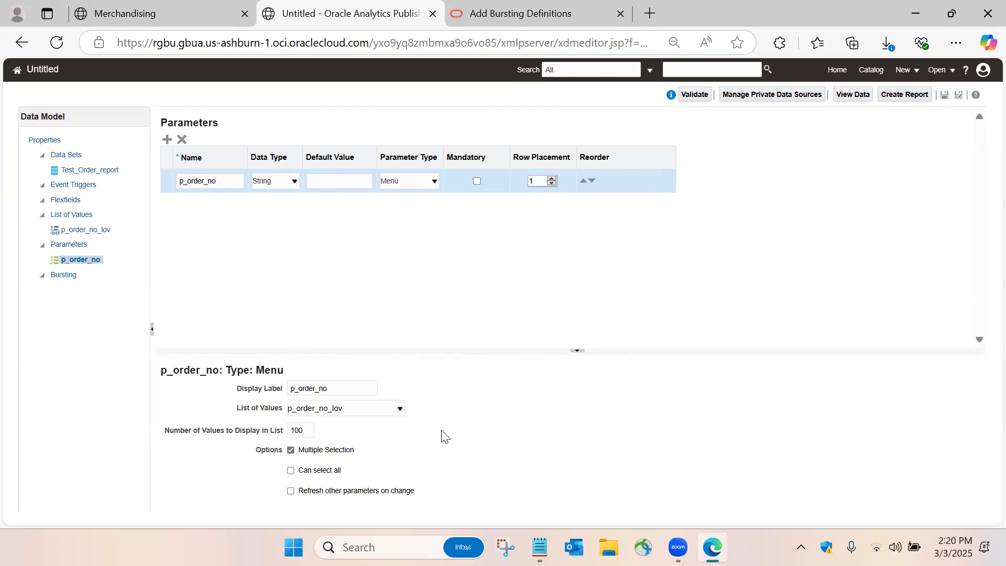
pyautogui.click(372, 410)
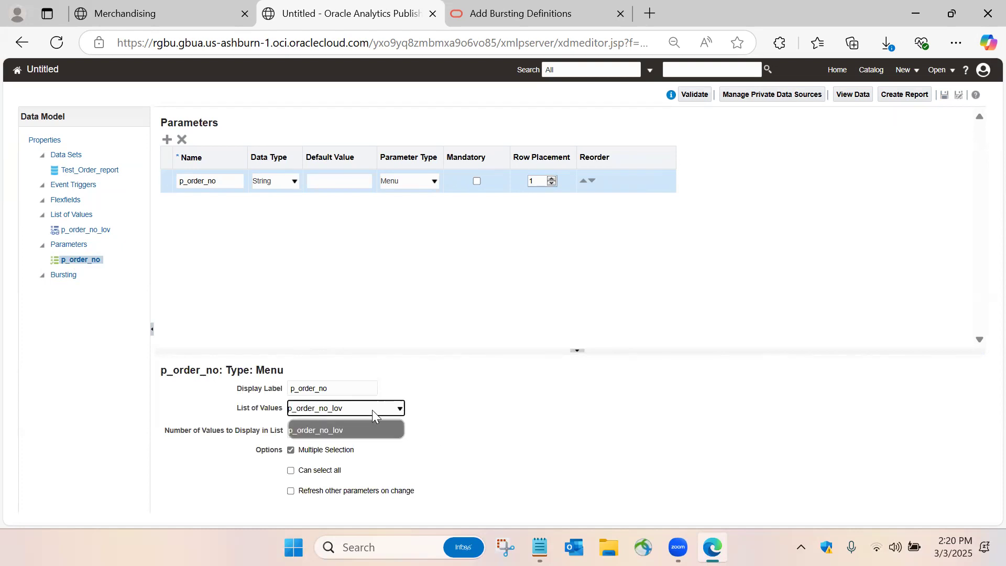
pyautogui.click(372, 409)
pyautogui.click(513, 410)
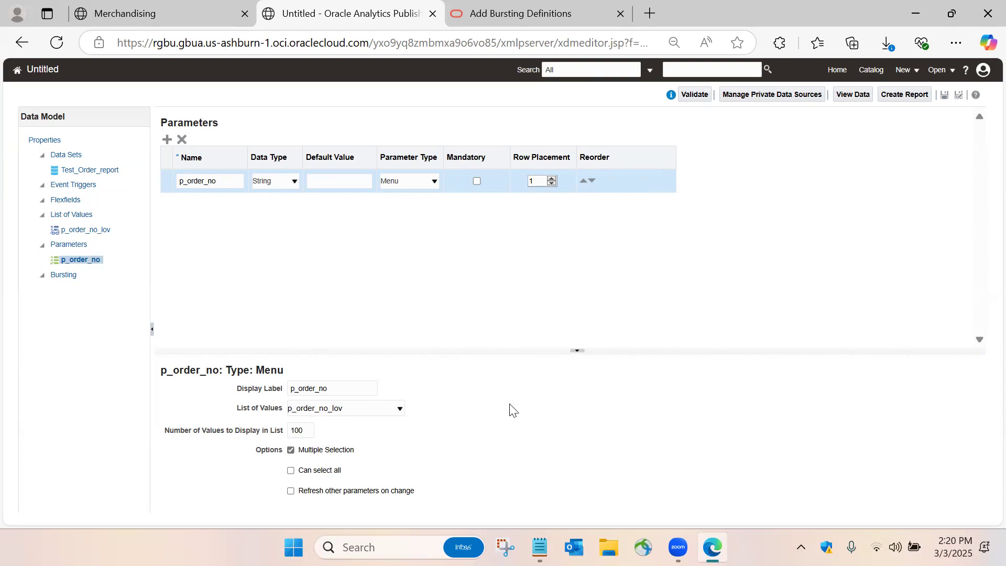
# Save the data model as Test order Report in the test folder under My Folders
pyautogui.click(107, 171)
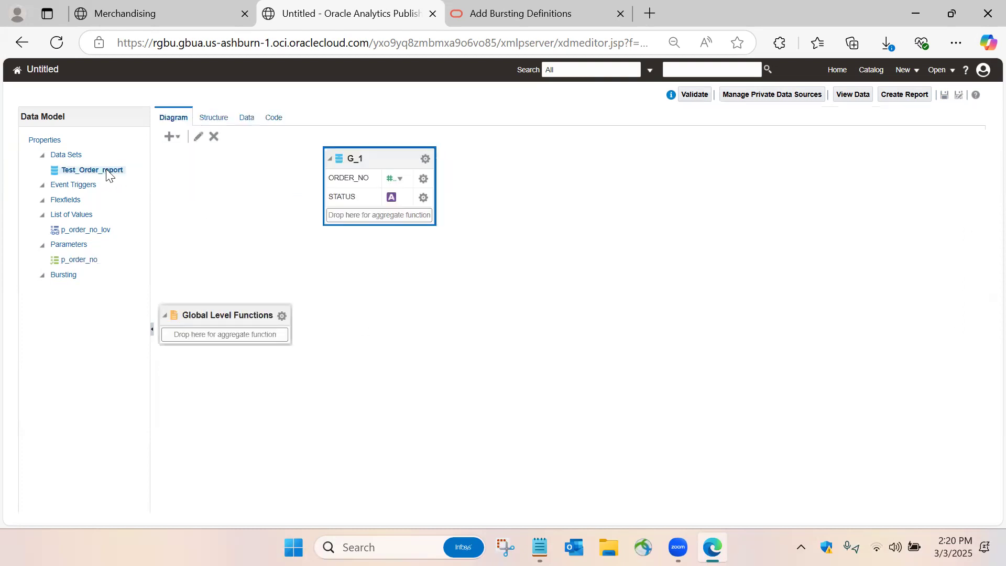
pyautogui.click(944, 96)
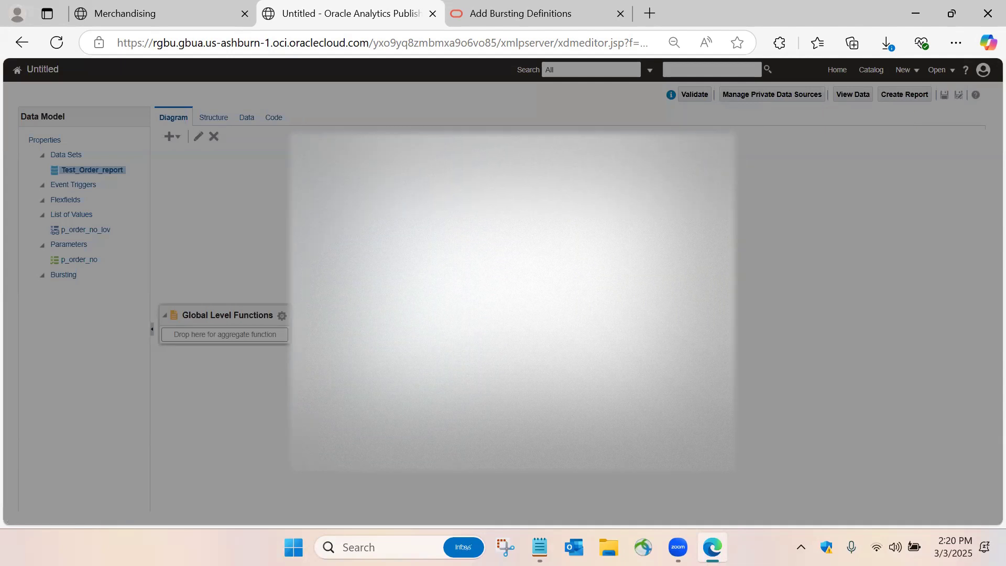
pyautogui.doubleClick(388, 196)
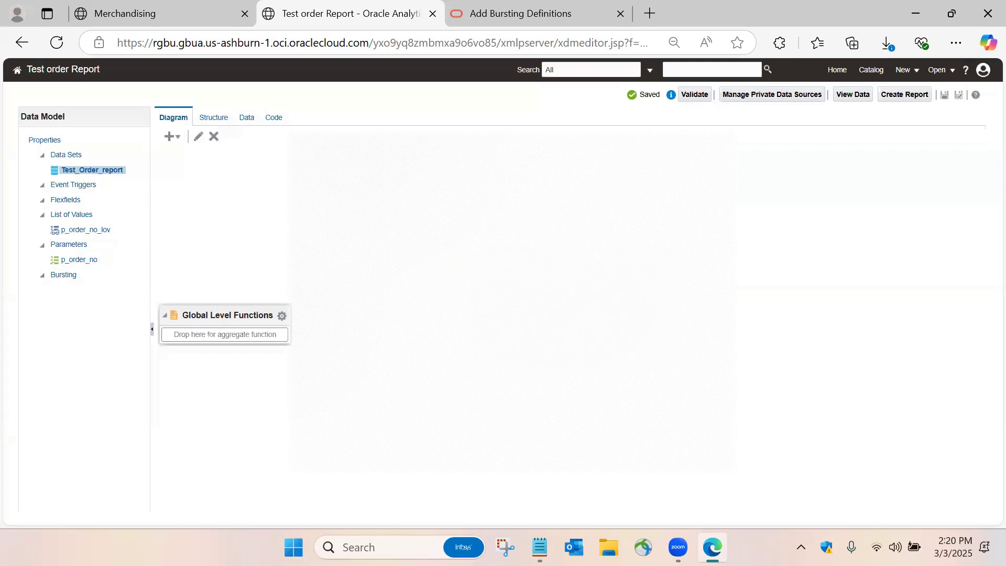
# View the data for the first two order numbers listed in p_order_no as a table and save it as sample data
pyautogui.click(206, 120)
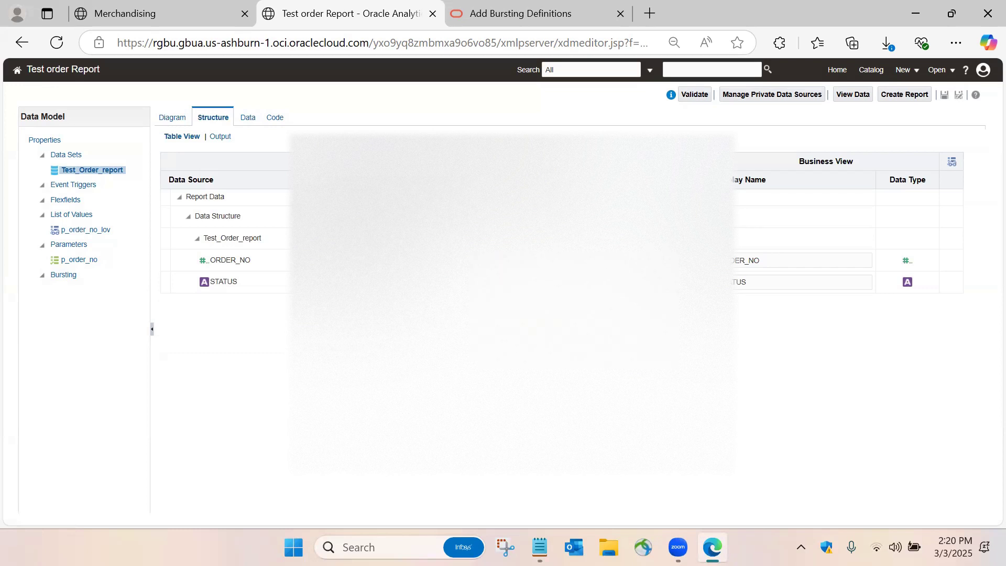
pyautogui.click(247, 118)
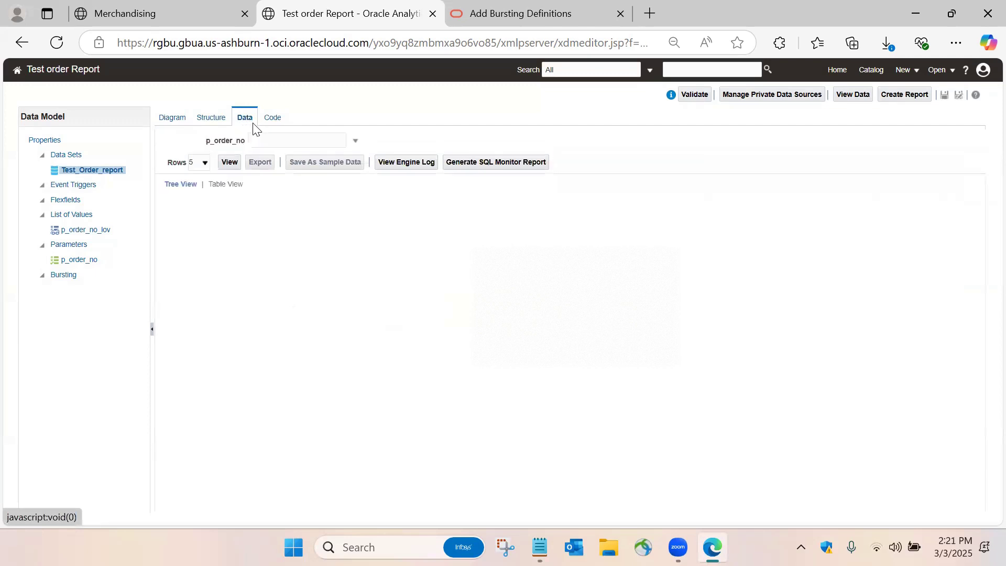
pyautogui.click(297, 148)
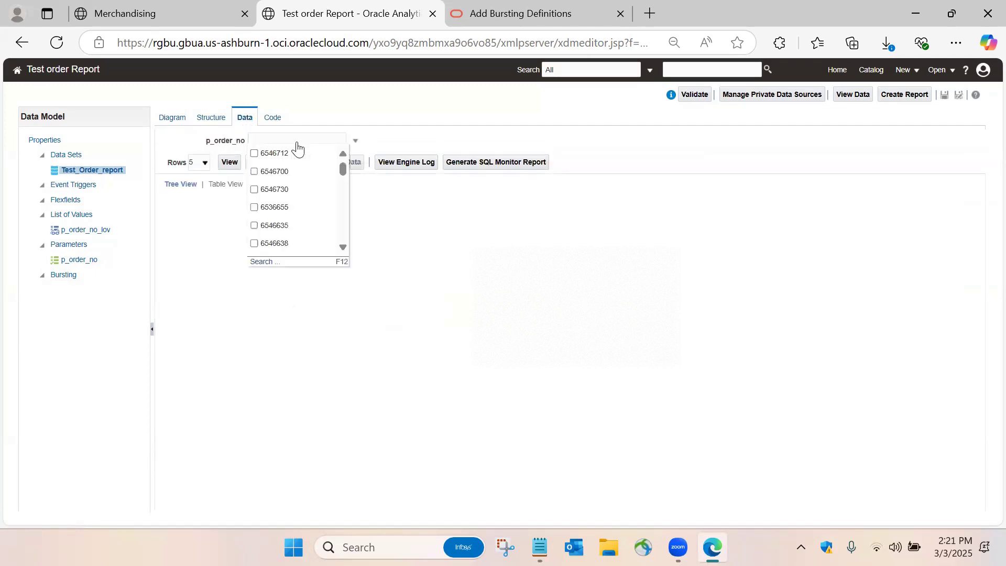
pyautogui.click(285, 152)
pyautogui.click(270, 175)
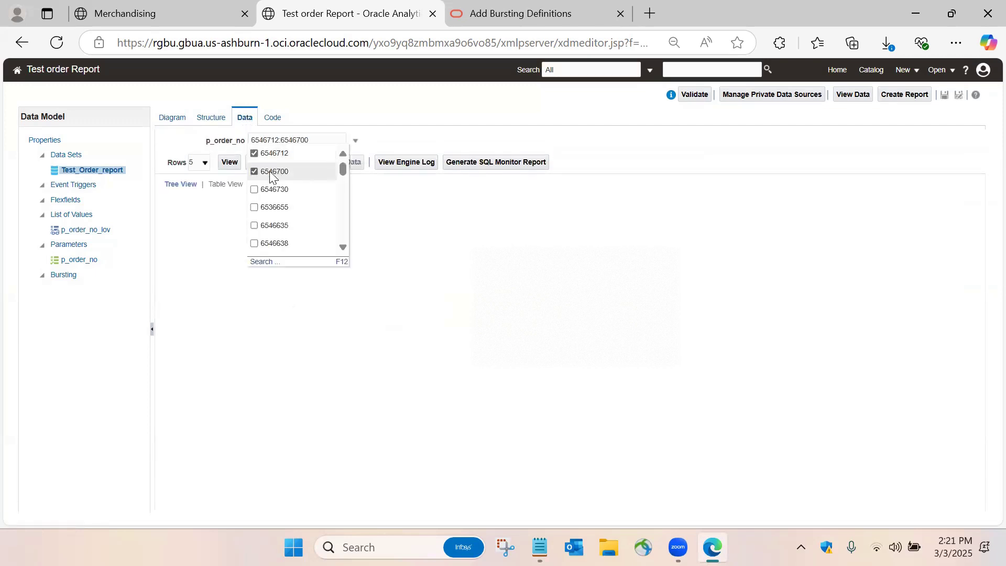
pyautogui.click(386, 215)
pyautogui.click(227, 165)
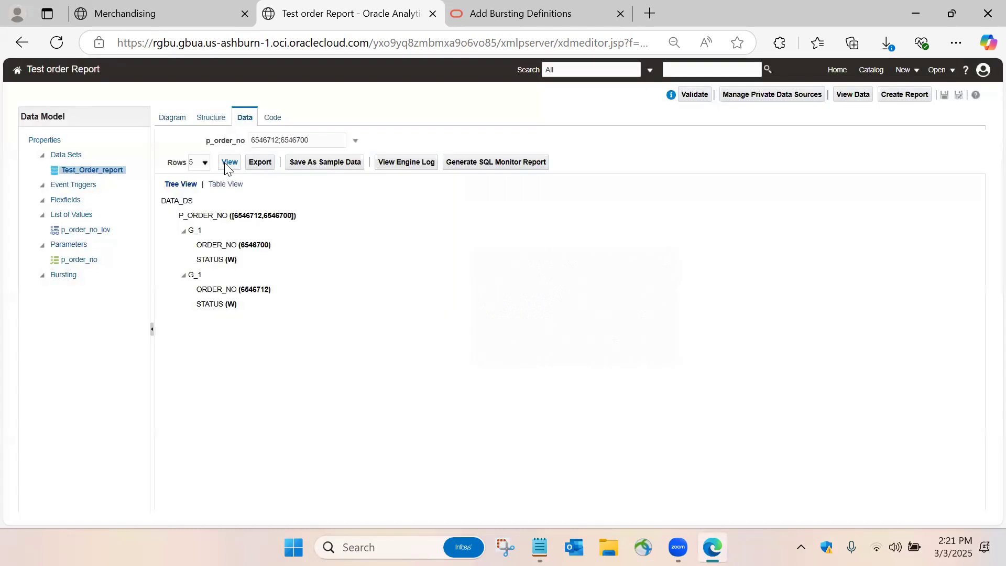
pyautogui.click(222, 184)
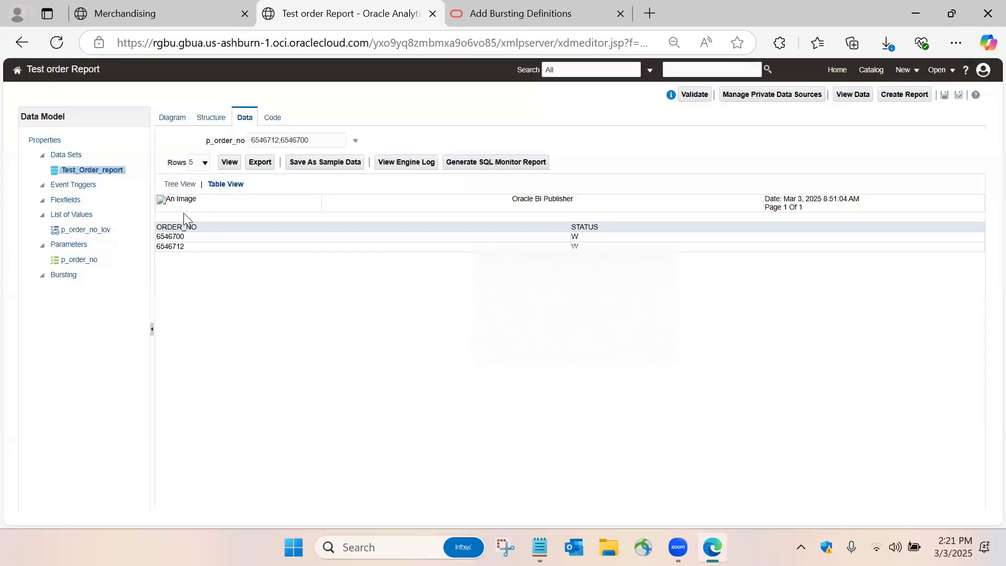
pyautogui.click(315, 160)
# Examine the data model's XML code and start creating a report from the data model
pyautogui.click(275, 122)
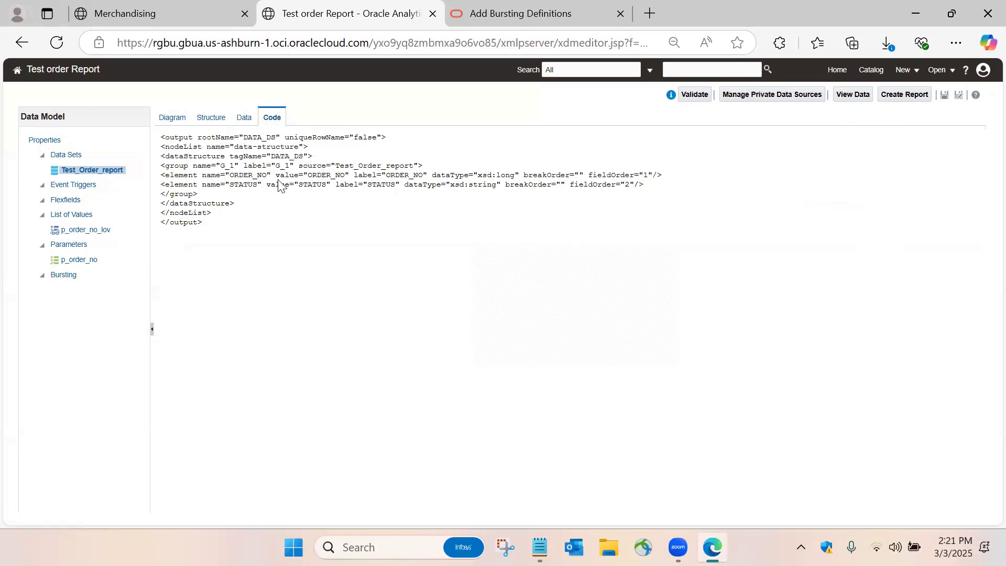
pyautogui.click(245, 120)
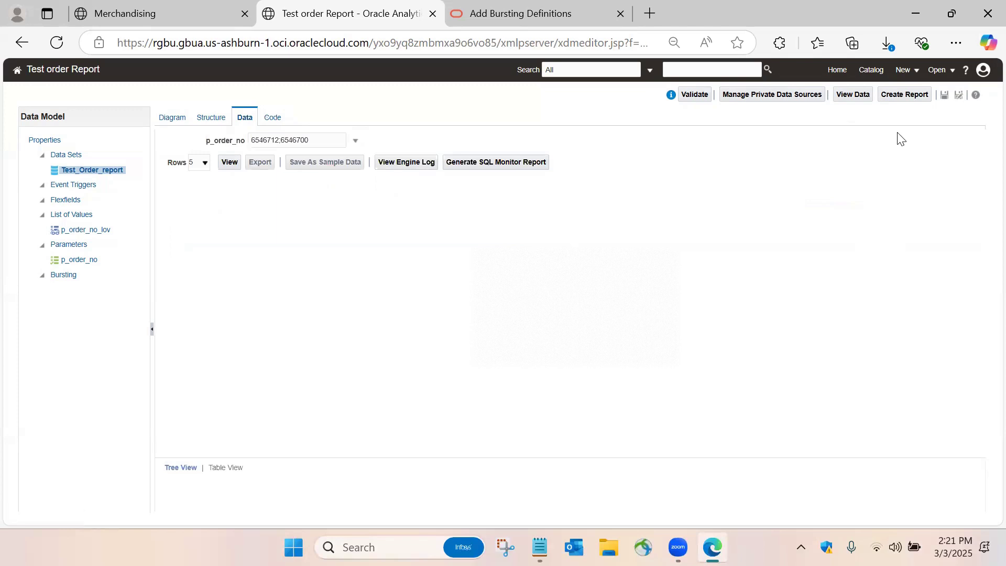
pyautogui.click(907, 101)
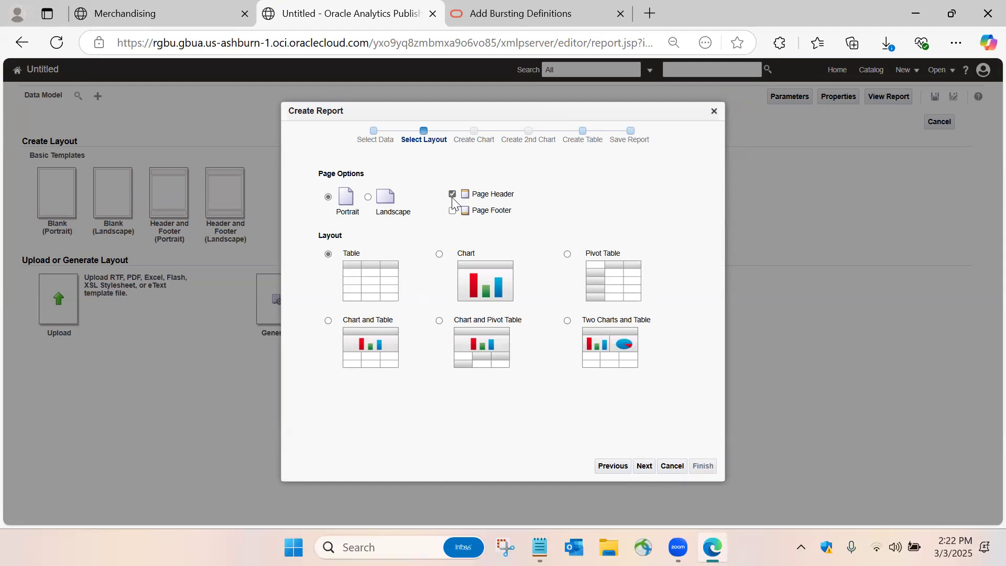
pyautogui.click(644, 466)
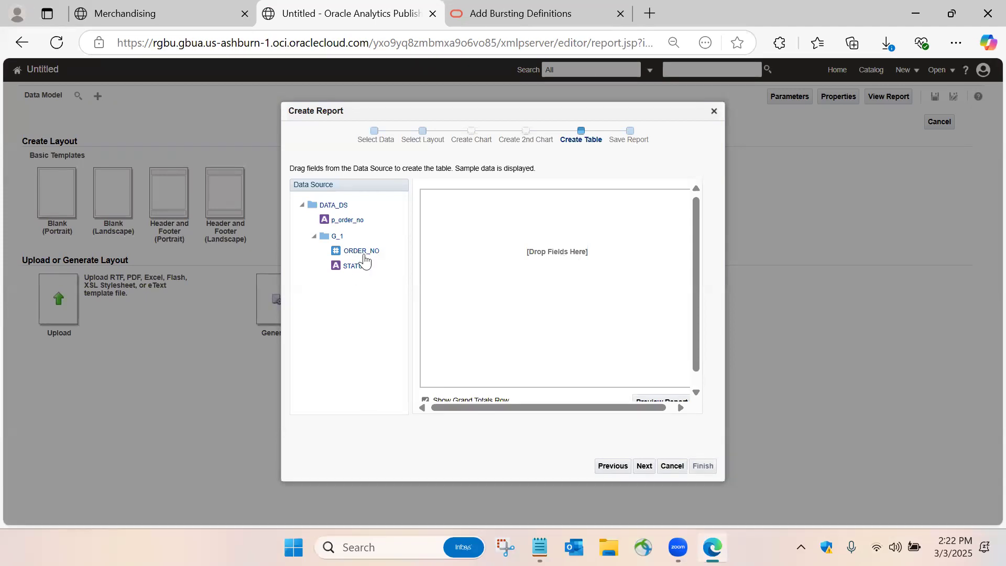
pyautogui.moveTo(363, 253); pyautogui.dragTo(454, 231)
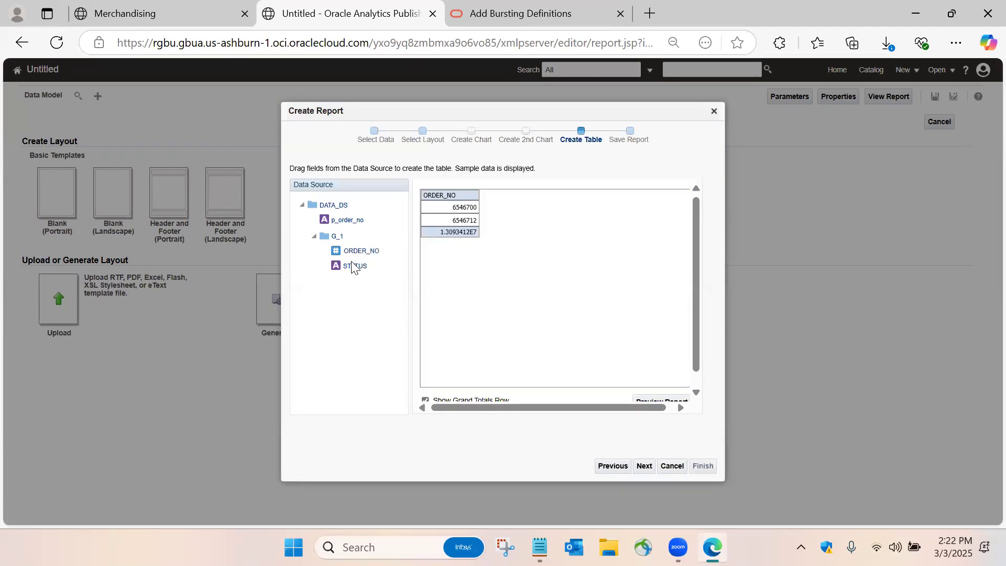
pyautogui.moveTo(351, 270); pyautogui.dragTo(461, 233)
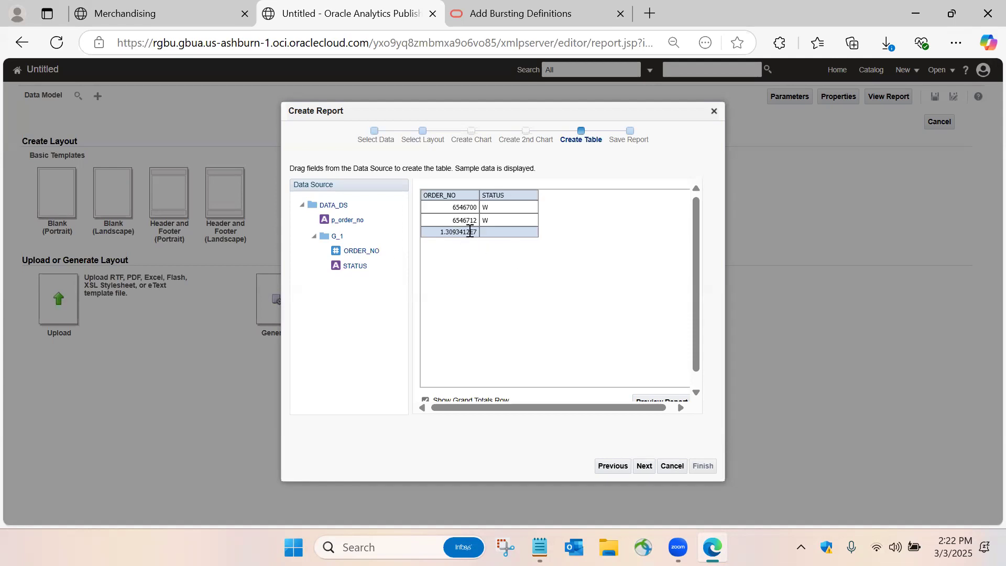
pyautogui.click(696, 391)
pyautogui.click(697, 389)
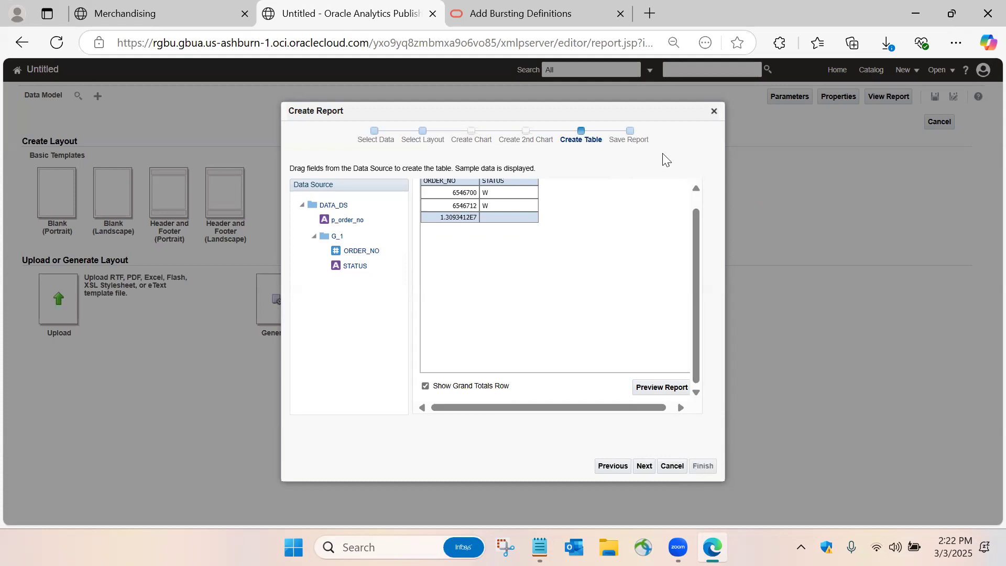
pyautogui.click(715, 111)
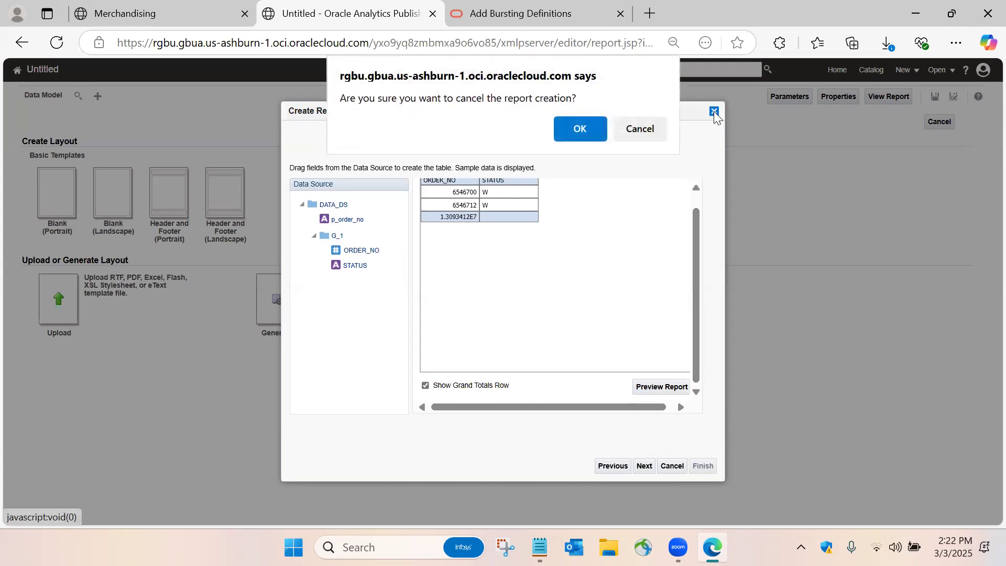
pyautogui.click(581, 129)
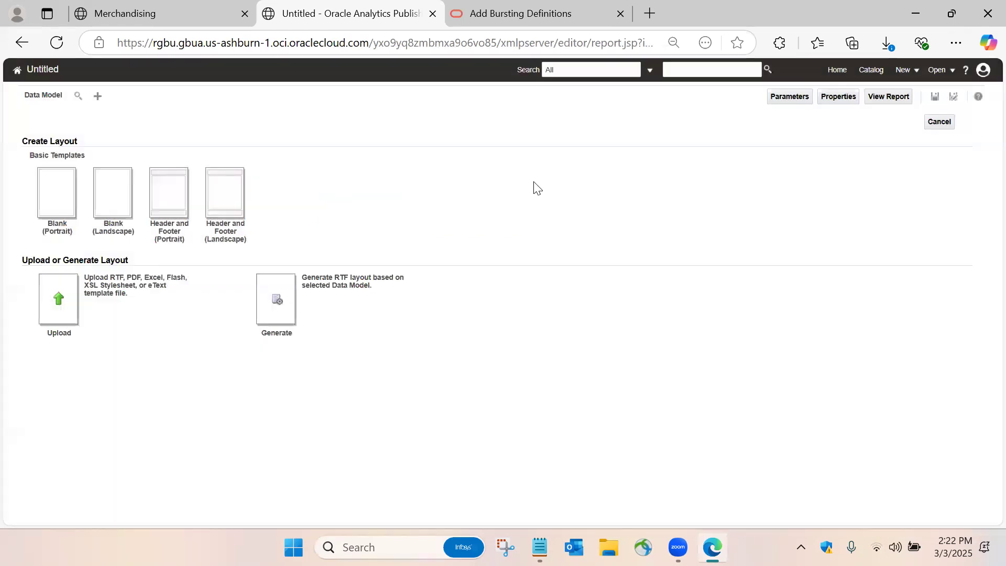
# Select Test order Report from the test folder as the report's data model and generate an RTF layout named test_report
pyautogui.click(77, 97)
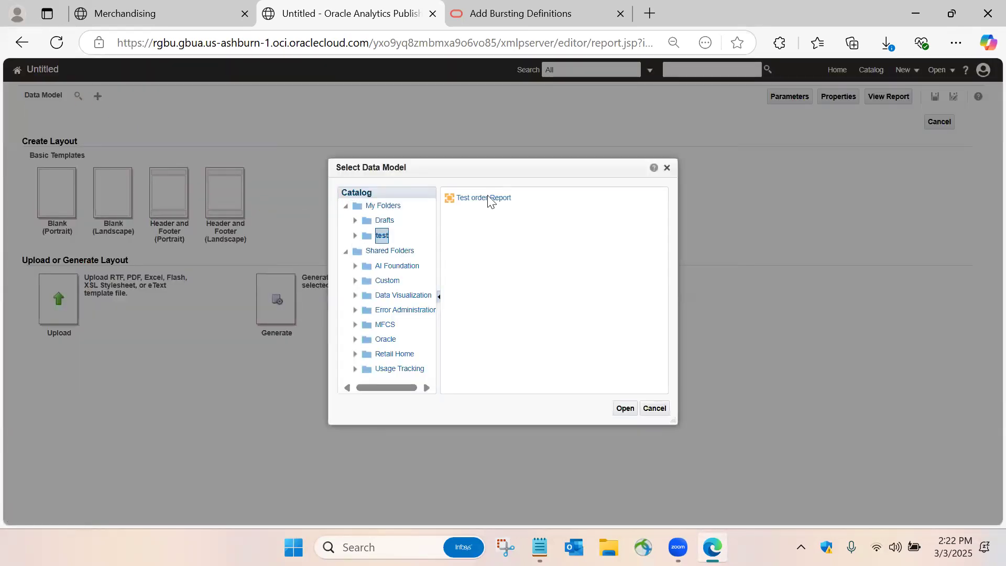
pyautogui.click(491, 200)
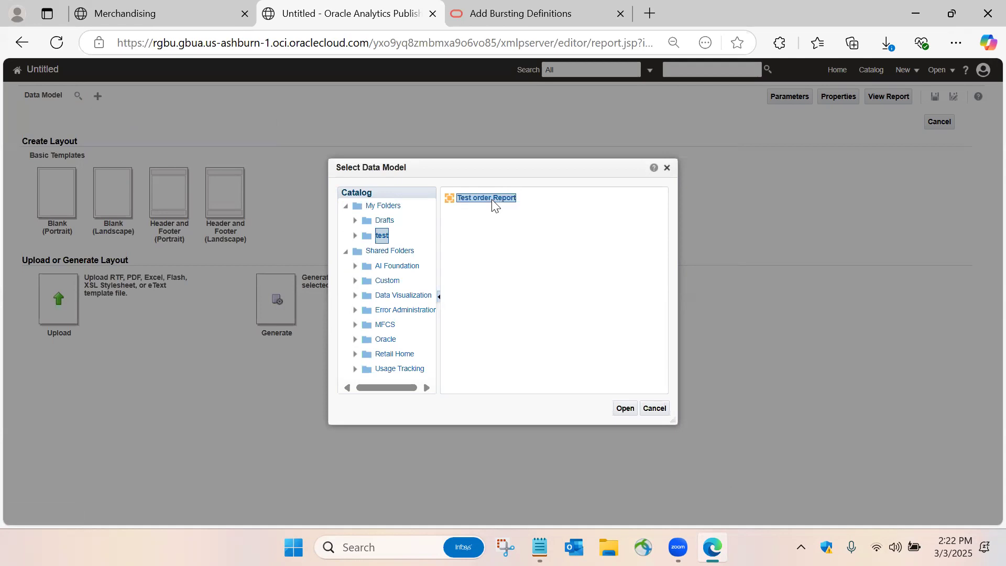
pyautogui.click(626, 408)
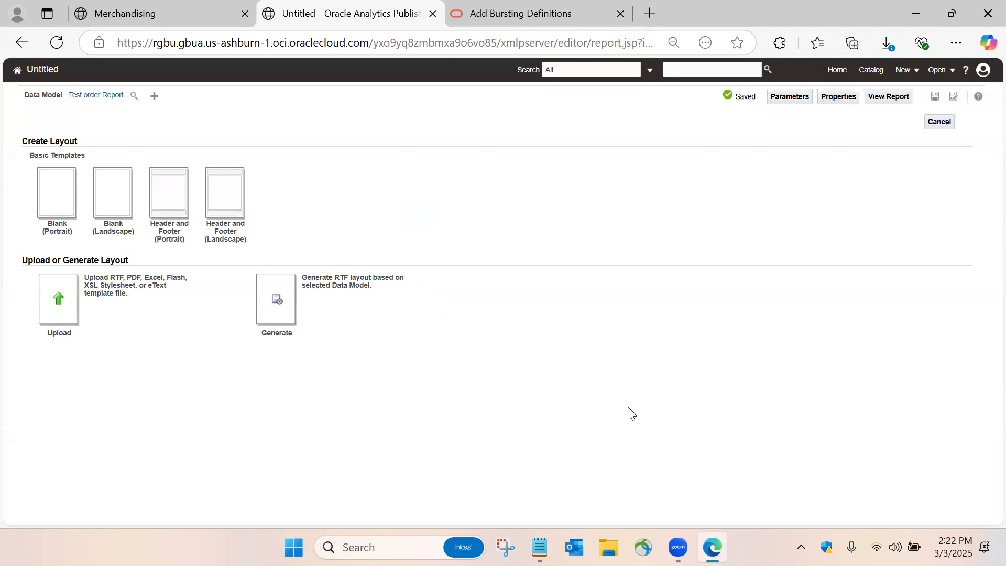
pyautogui.click(274, 303)
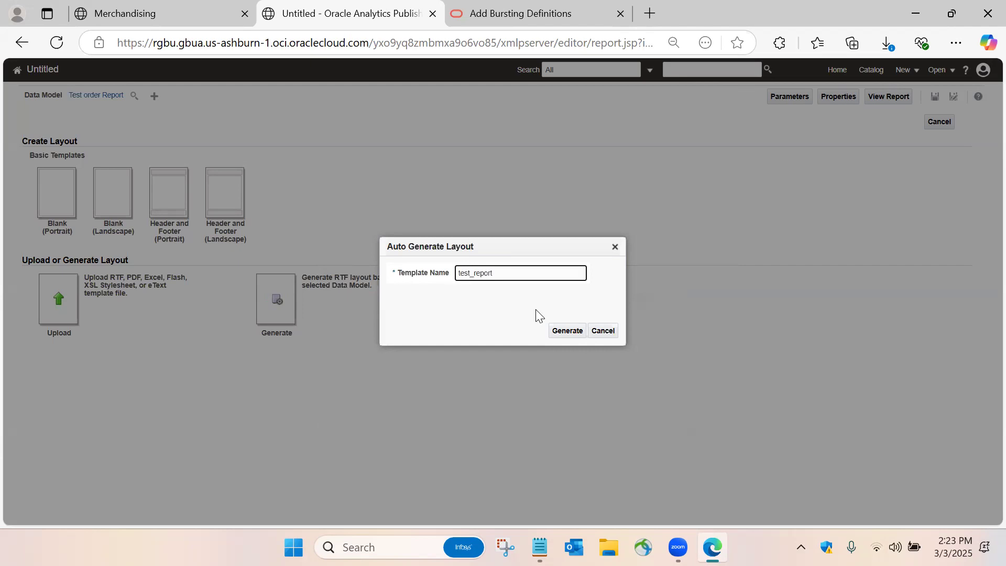
pyautogui.click(562, 332)
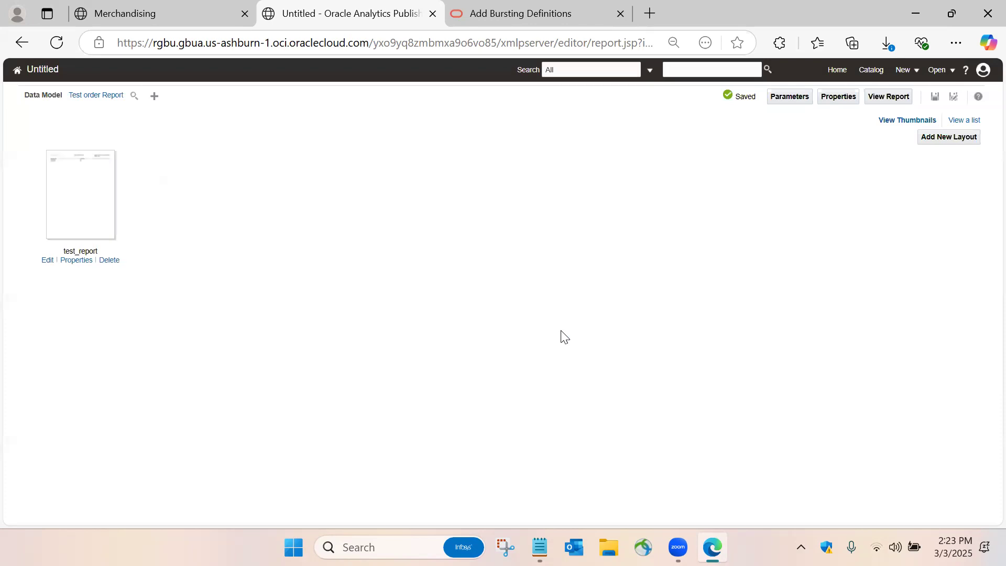
# Check the template and translation properties of the test_report layout and download its template file test_report.rtf
pyautogui.click(77, 262)
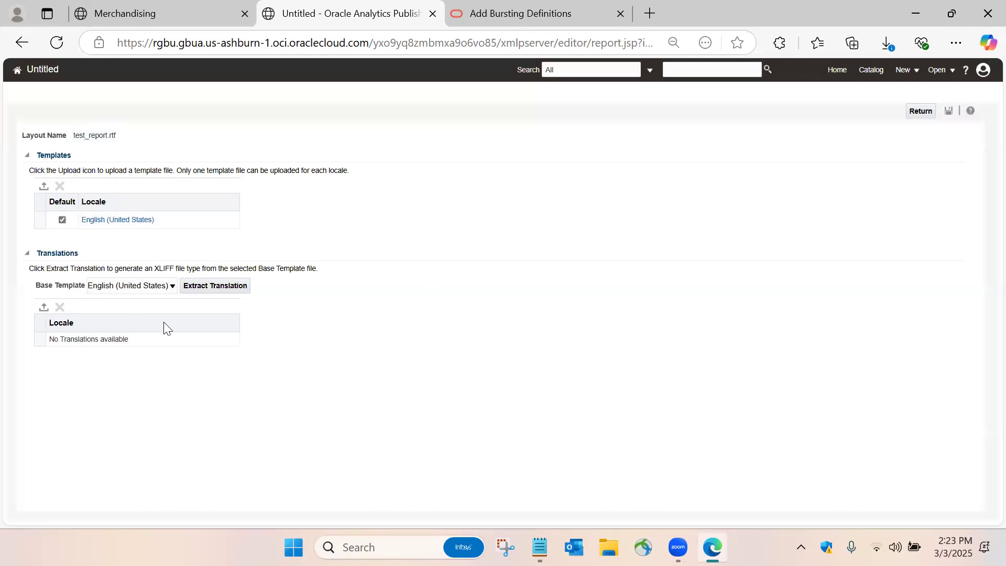
pyautogui.click(921, 111)
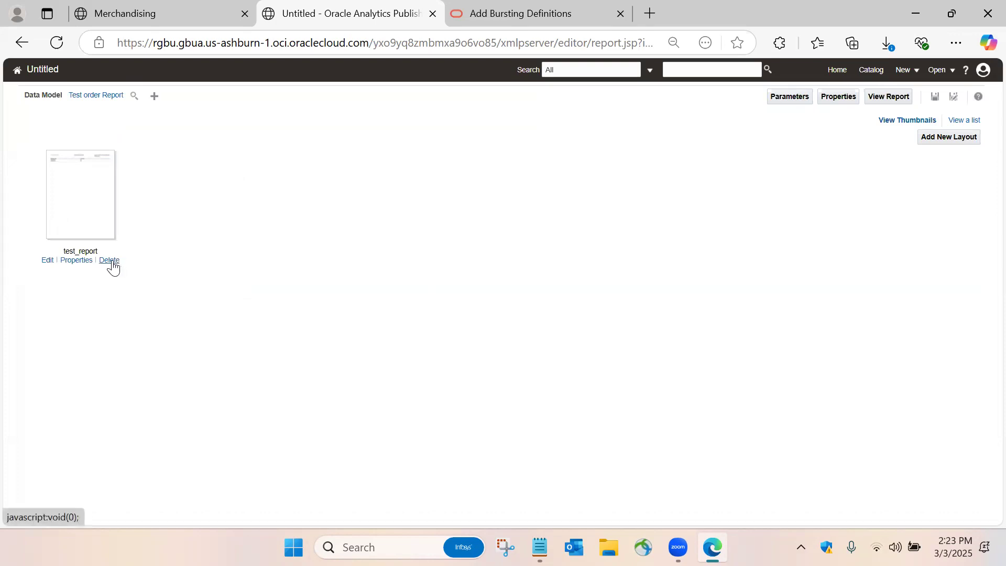
pyautogui.click(48, 262)
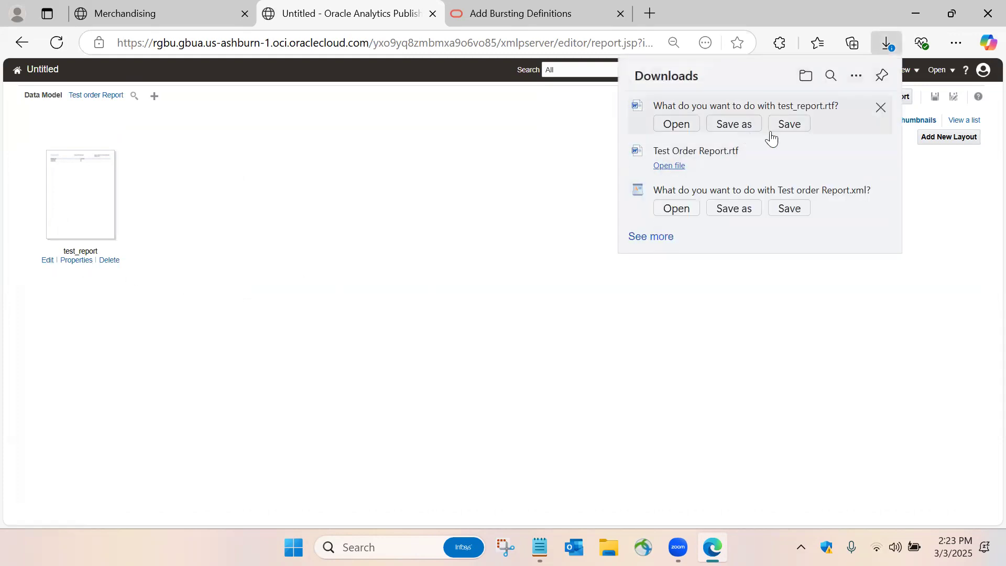
pyautogui.click(789, 127)
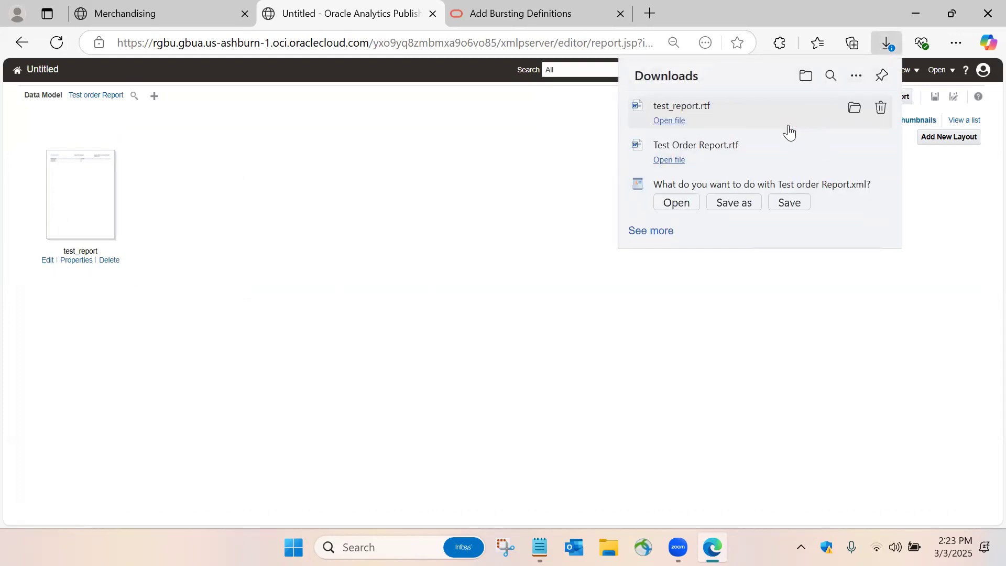
pyautogui.click(950, 205)
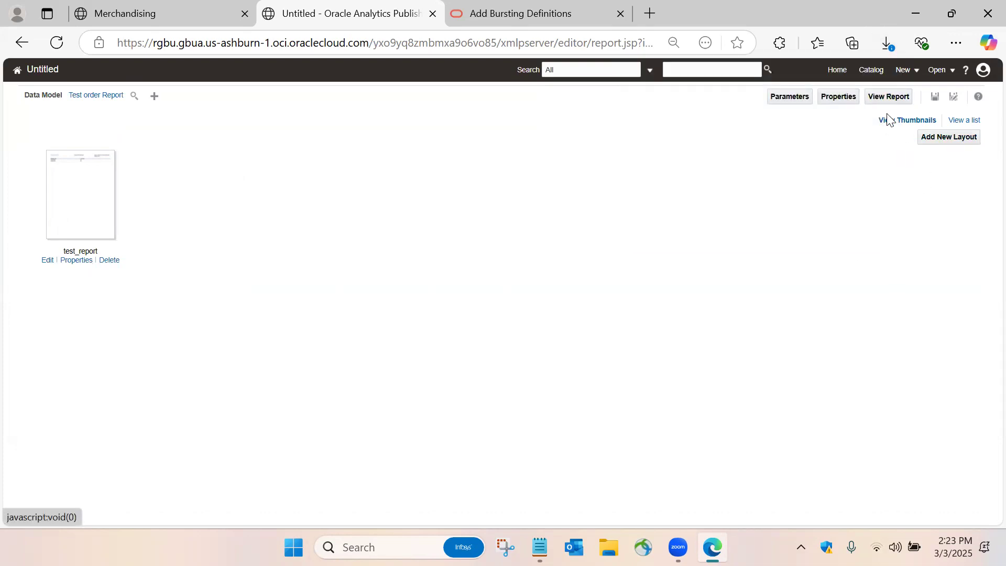
# Review the test_report layout's output formats, default format choices and default-layout setting in the list view, keeping HTML as the default format
pyautogui.click(963, 120)
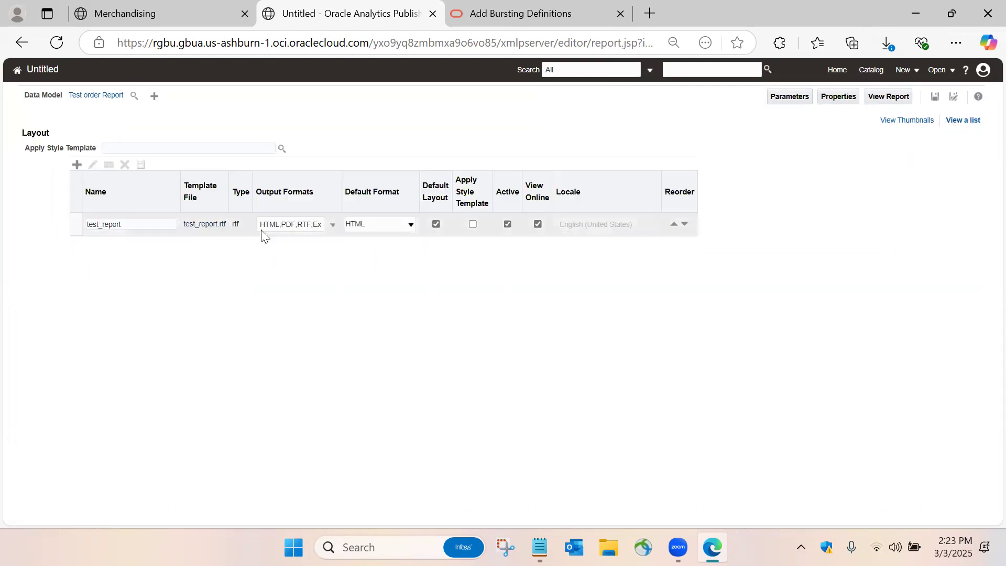
pyautogui.click(330, 227)
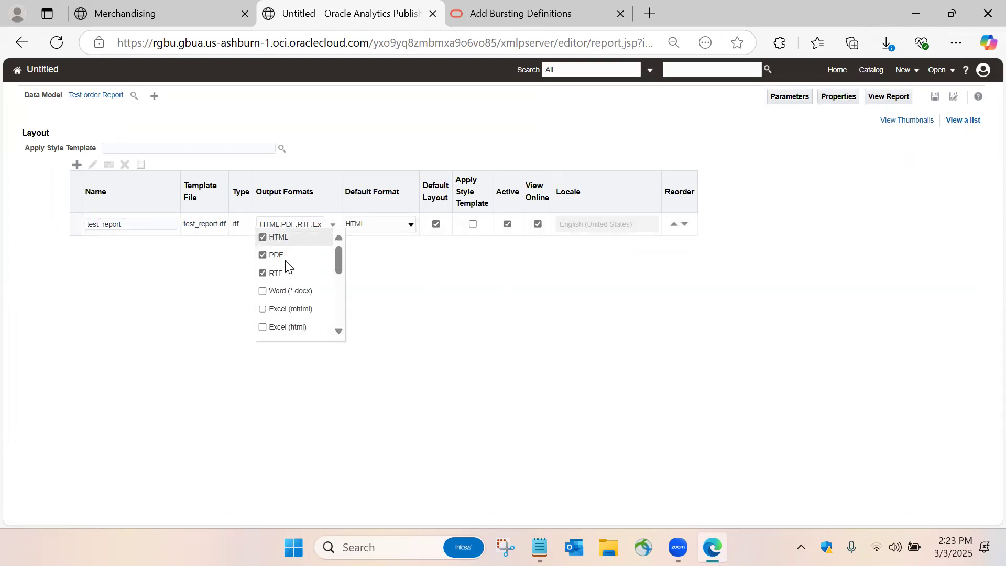
pyautogui.click(383, 283)
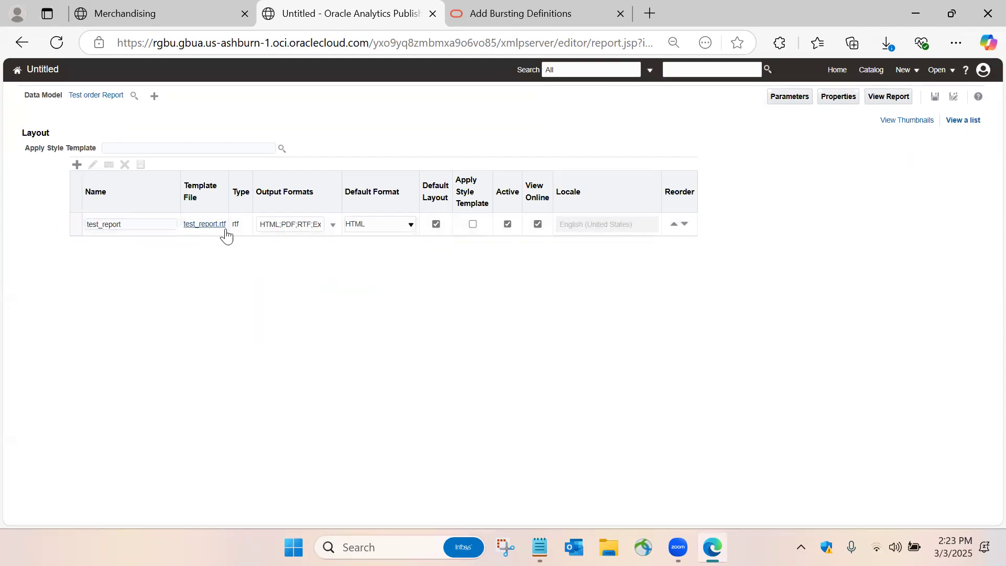
pyautogui.click(392, 226)
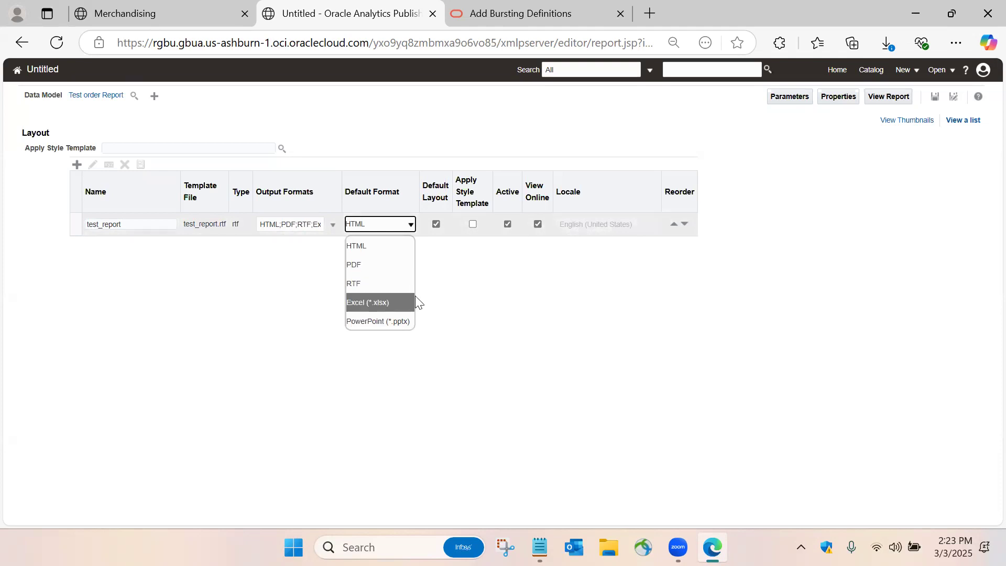
pyautogui.click(389, 250)
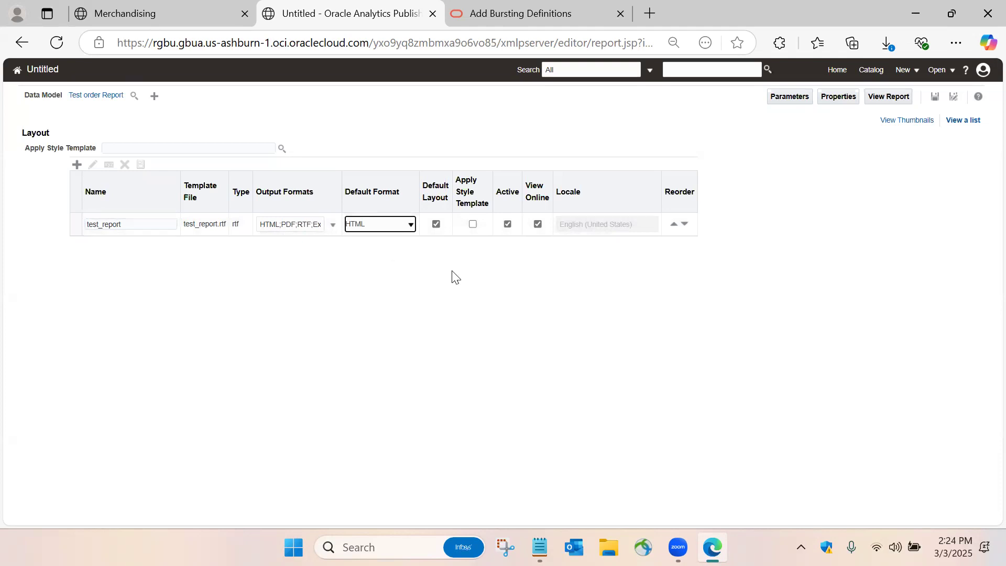
pyautogui.click(436, 224)
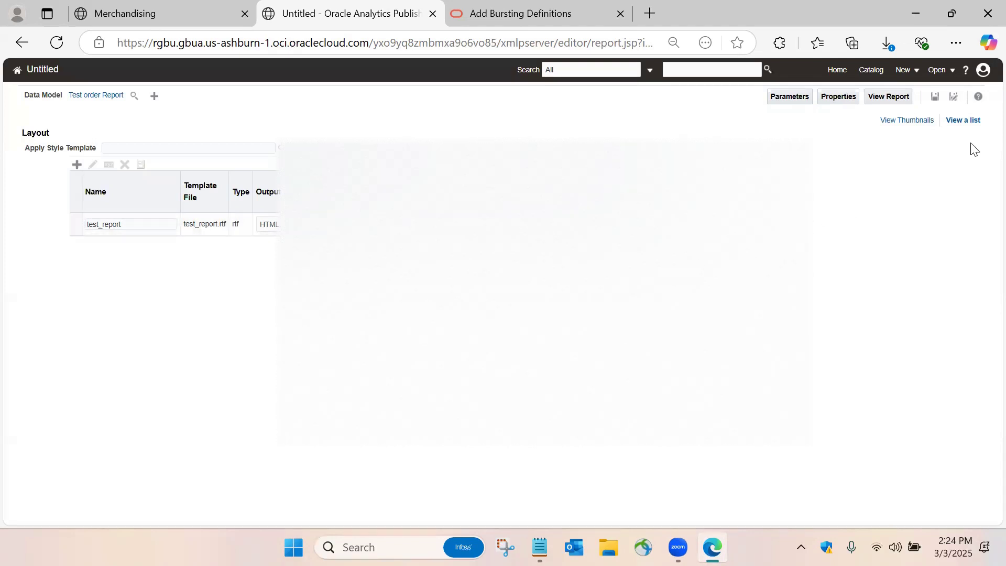
# Save the report as Test Report in the test folder and view it
pyautogui.click(935, 96)
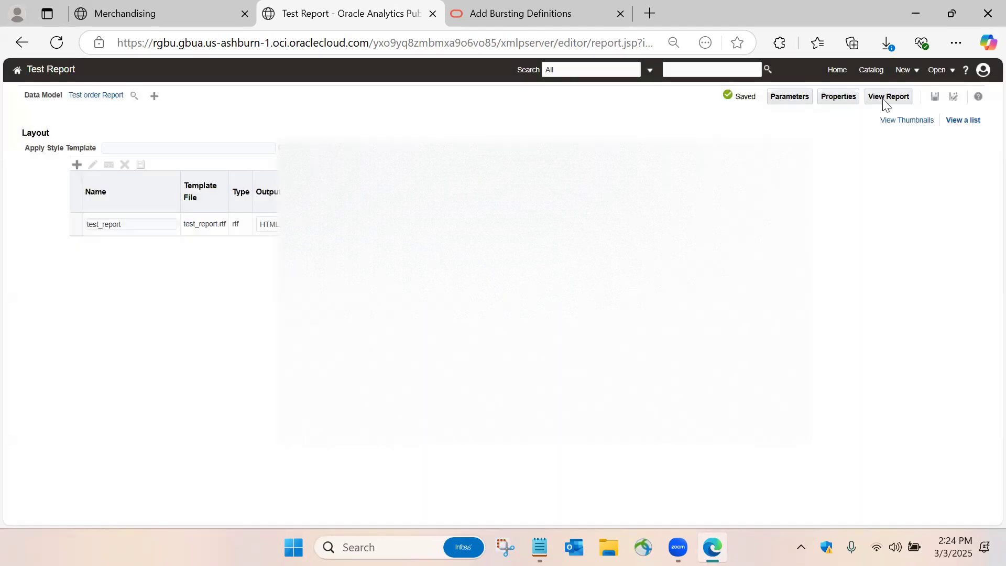
pyautogui.click(886, 97)
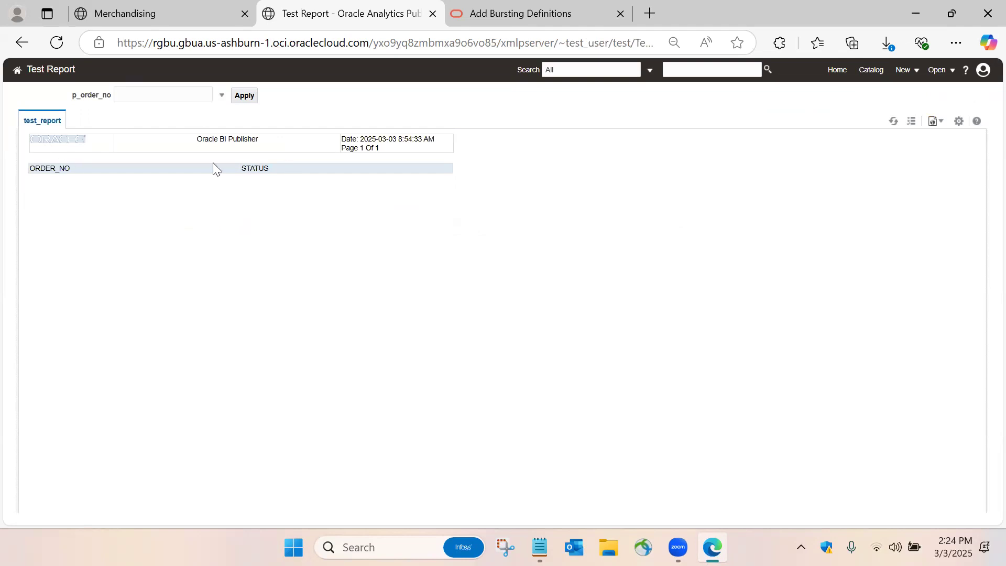
# Make the p_order_no parameter mandatory in the Test order Report data model, save it and show its data view
pyautogui.click(871, 71)
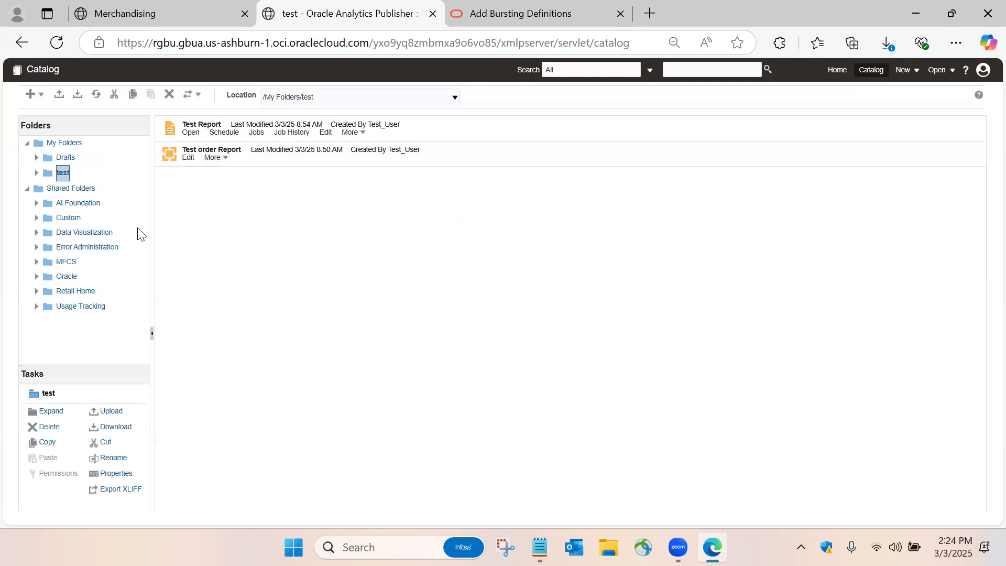
pyautogui.click(188, 158)
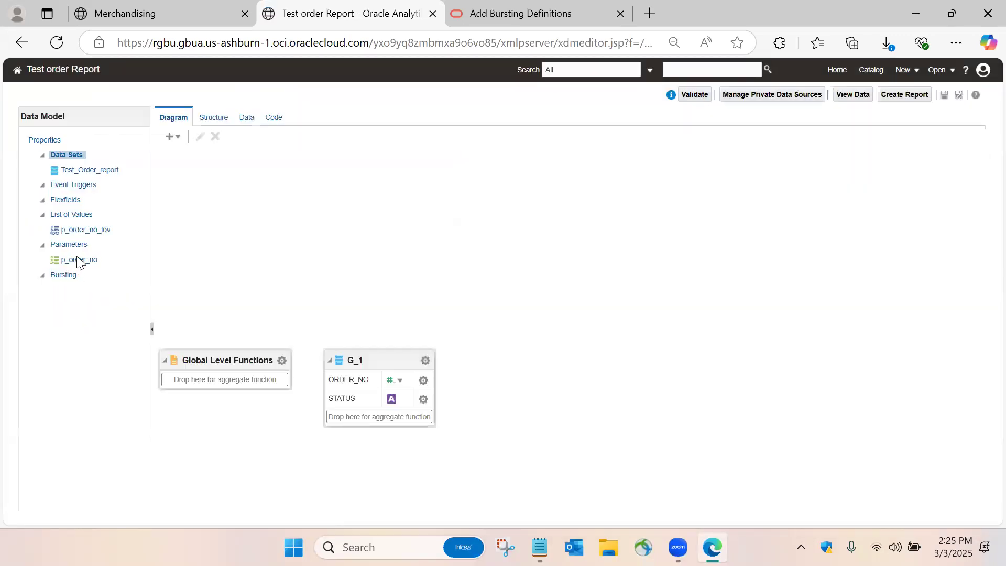
pyautogui.click(79, 245)
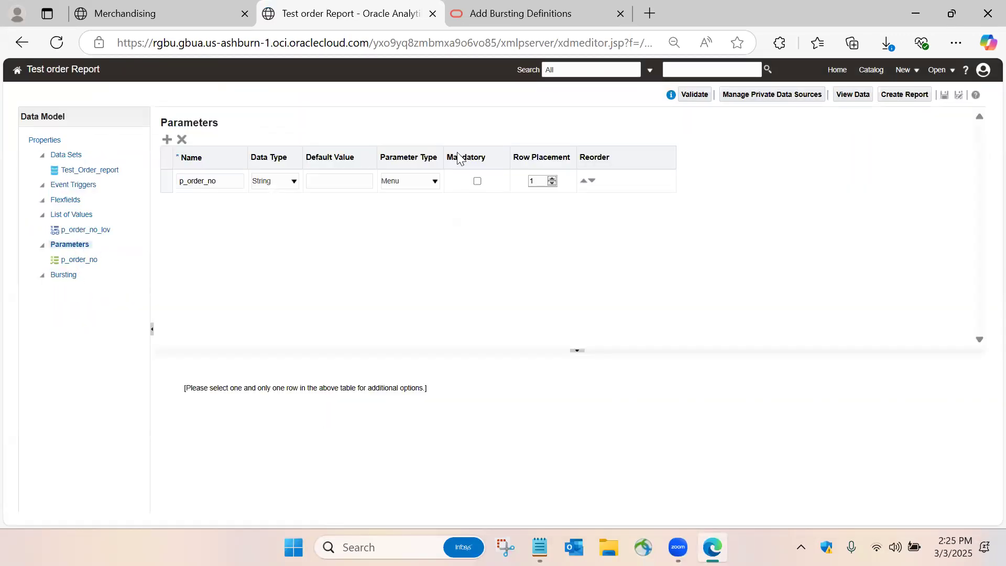
pyautogui.click(478, 179)
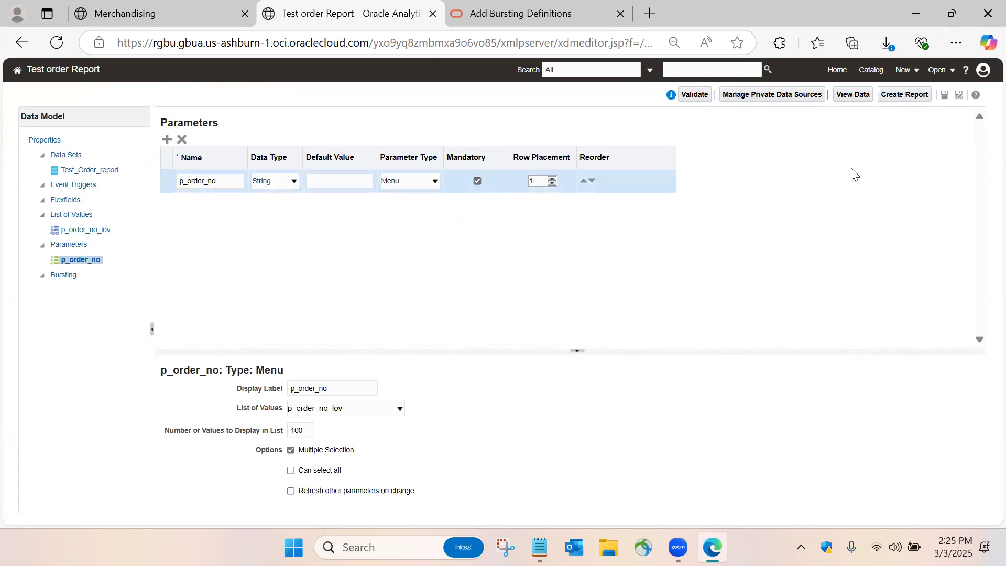
pyautogui.click(945, 95)
pyautogui.click(852, 95)
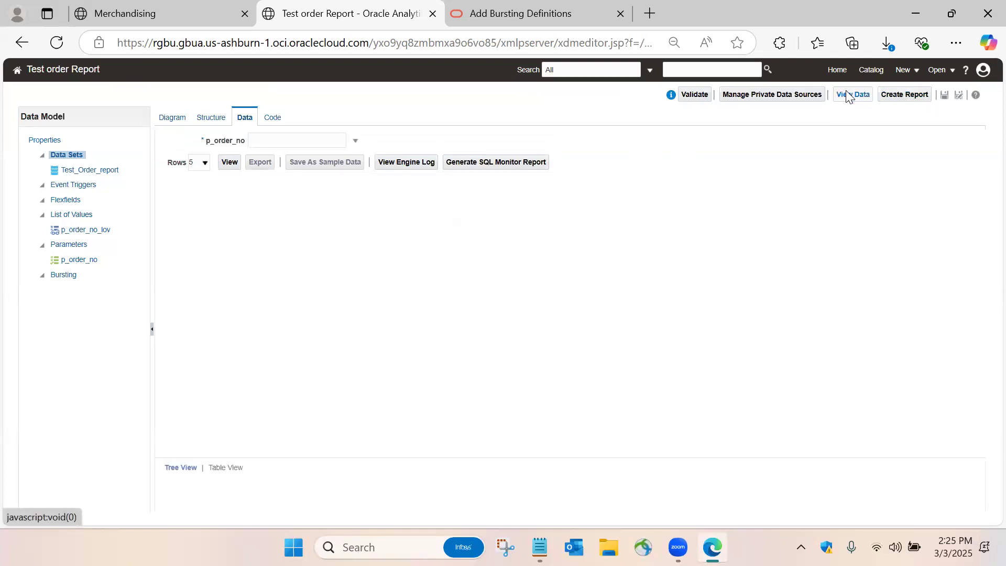
# Open Test Report from the catalog and run it for the first two order numbers listed in p_order_no
pyautogui.click(874, 73)
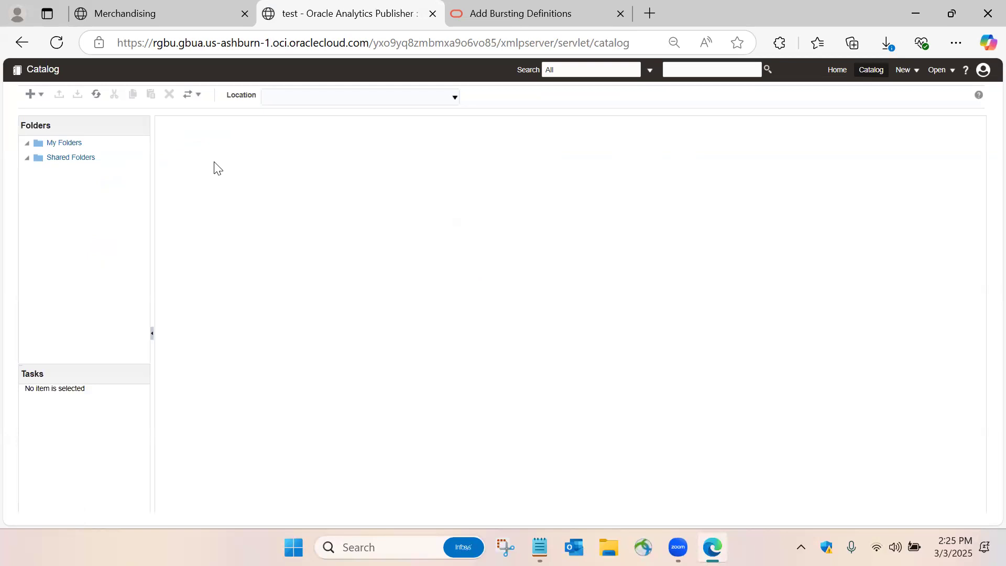
pyautogui.click(190, 134)
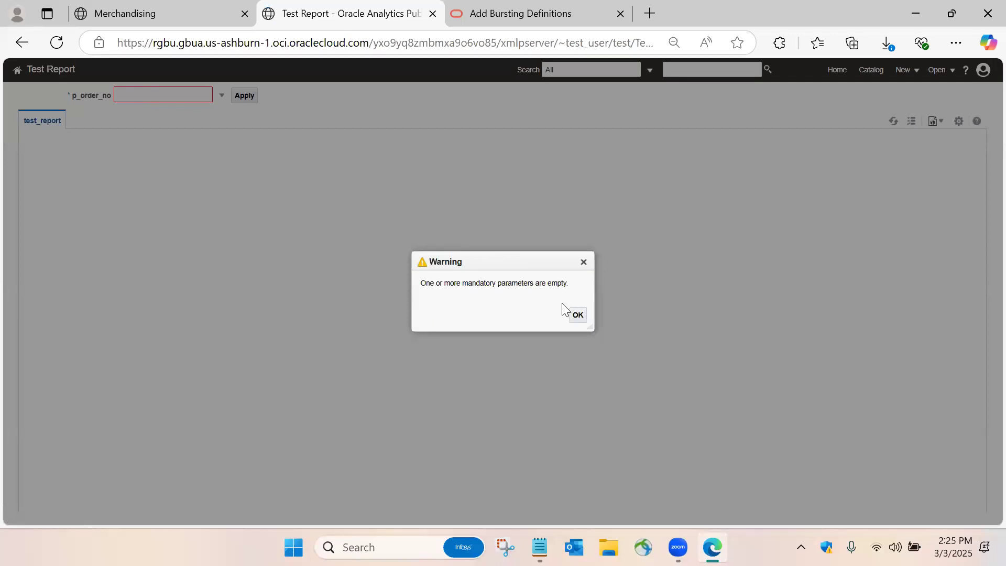
pyautogui.click(578, 316)
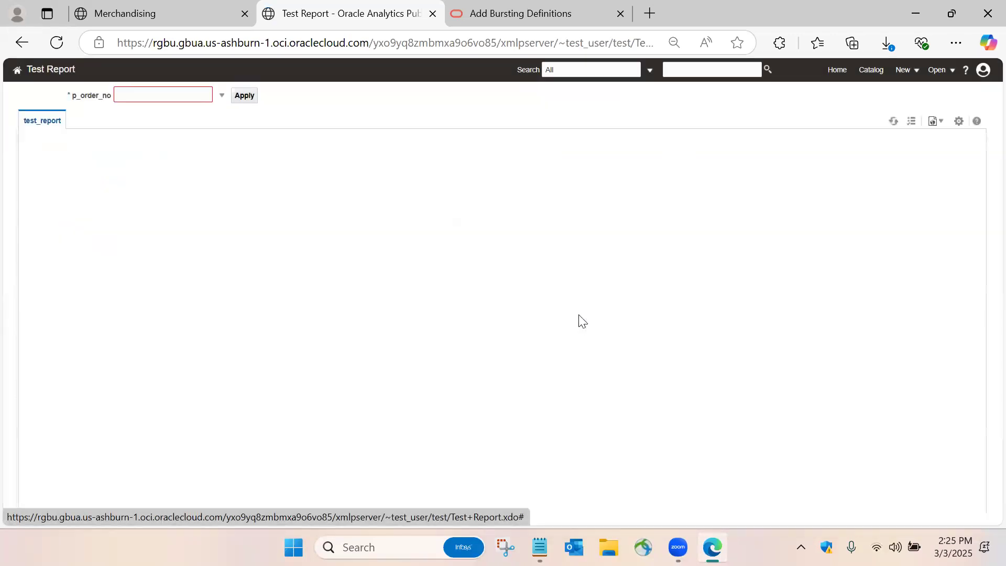
pyautogui.click(208, 98)
pyautogui.click(145, 108)
pyautogui.click(141, 128)
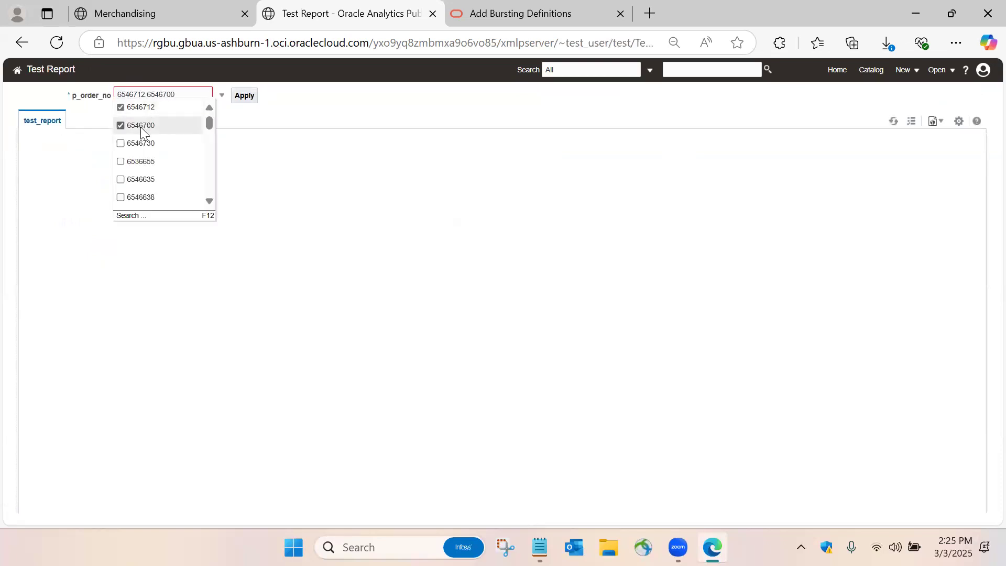
pyautogui.click(244, 97)
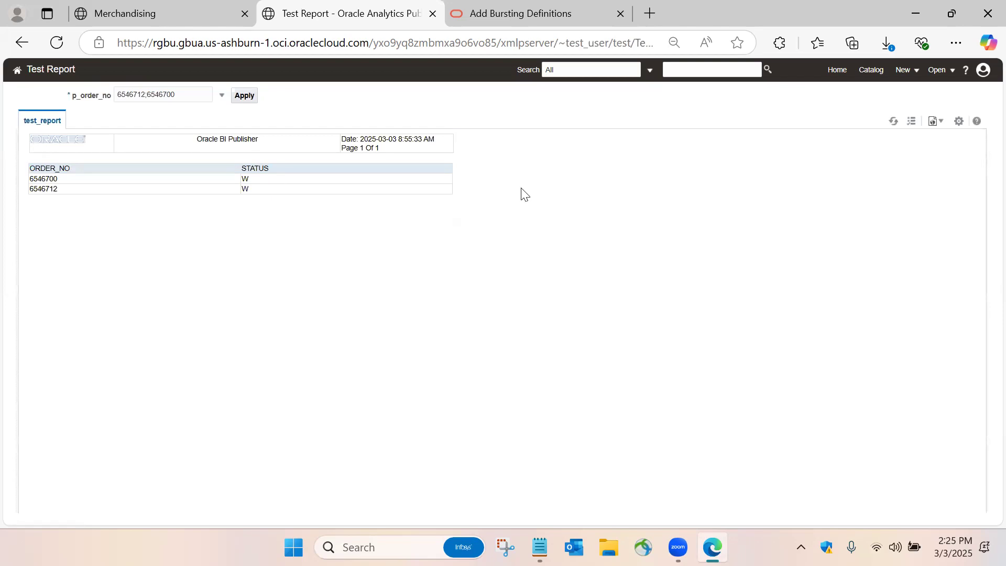
# Edit Test Report from the catalog, open the downloaded test_report.rtf template in Word, and enable its editing and content
pyautogui.click(871, 72)
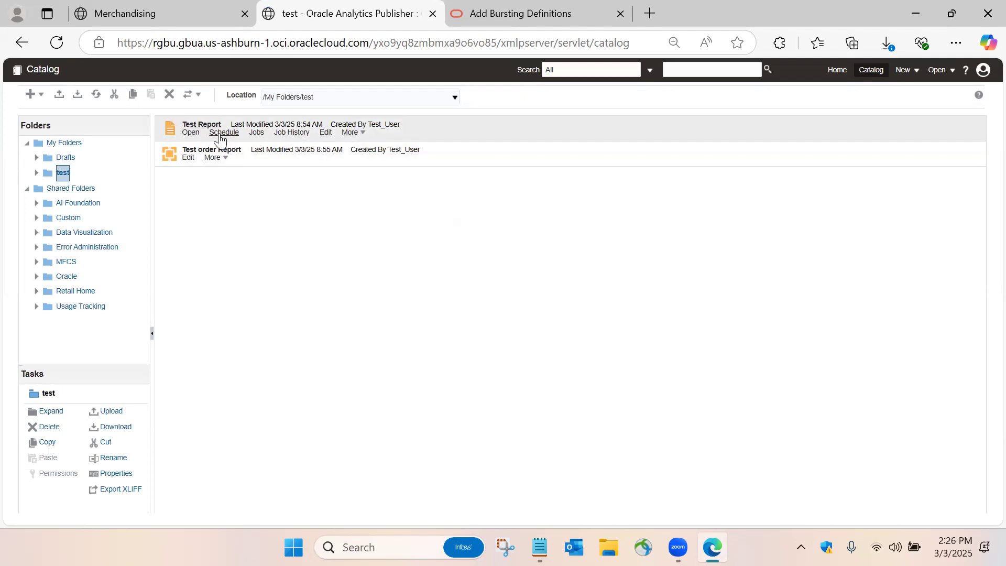
pyautogui.click(325, 133)
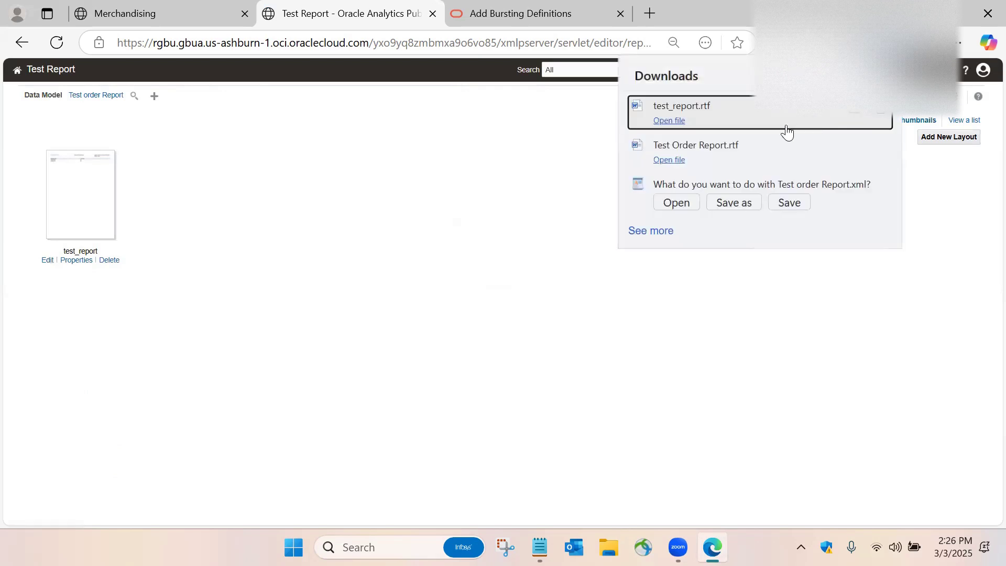
pyautogui.click(706, 120)
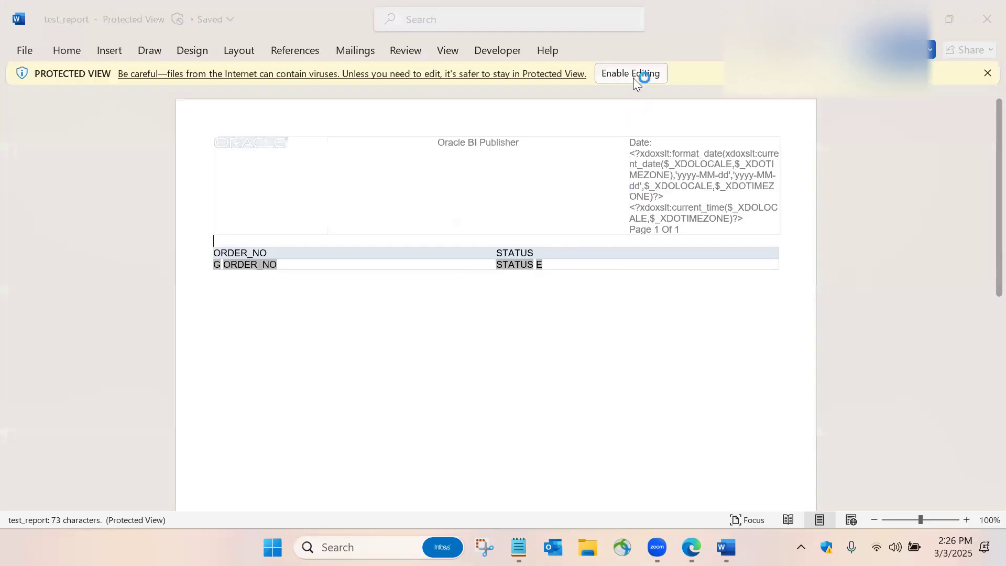
pyautogui.click(632, 74)
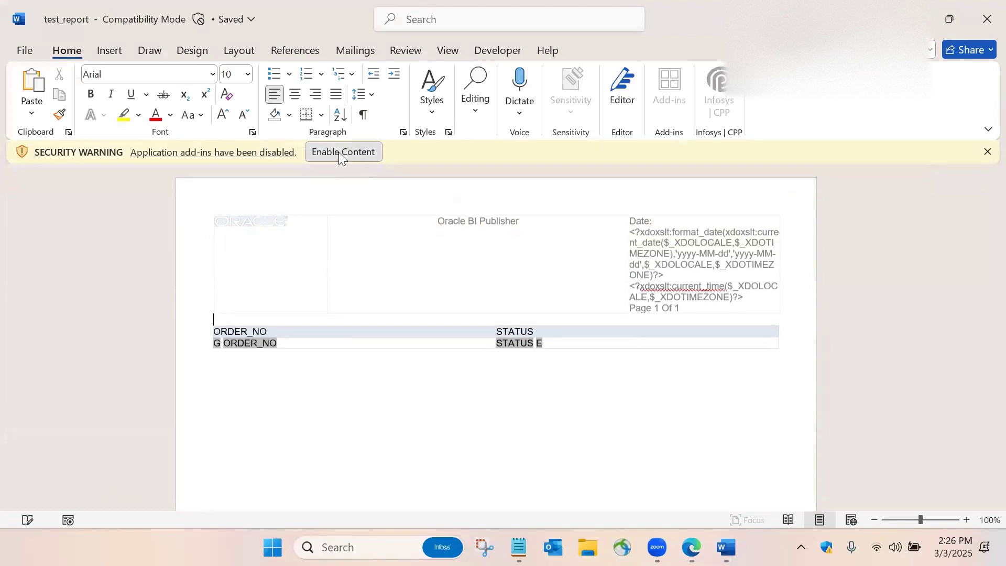
pyautogui.click(339, 152)
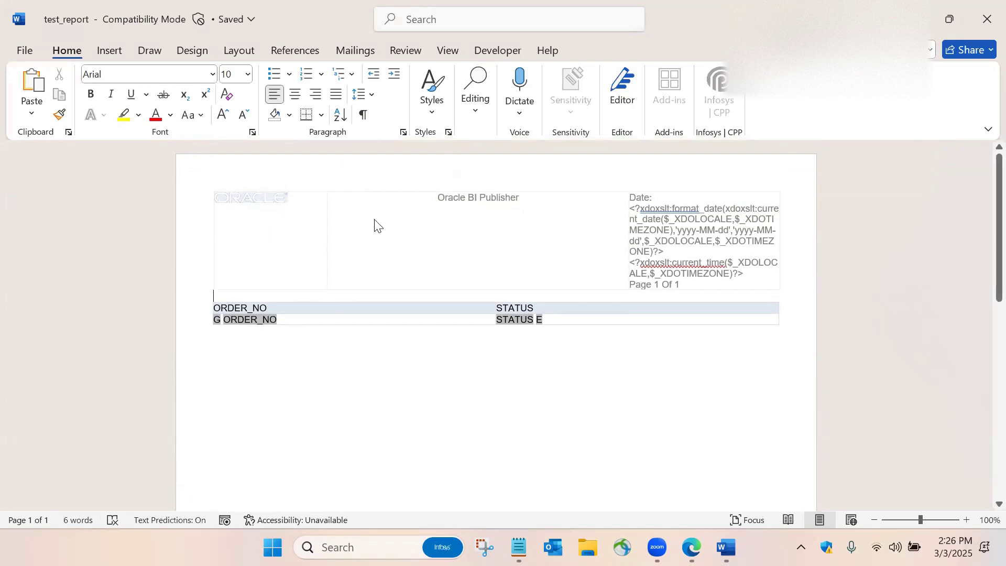
# Examine the table and font formatting options, including font colours, for the template's ORDER_NO and STATUS table without applying any
pyautogui.click(260, 309)
pyautogui.rightClick(260, 309)
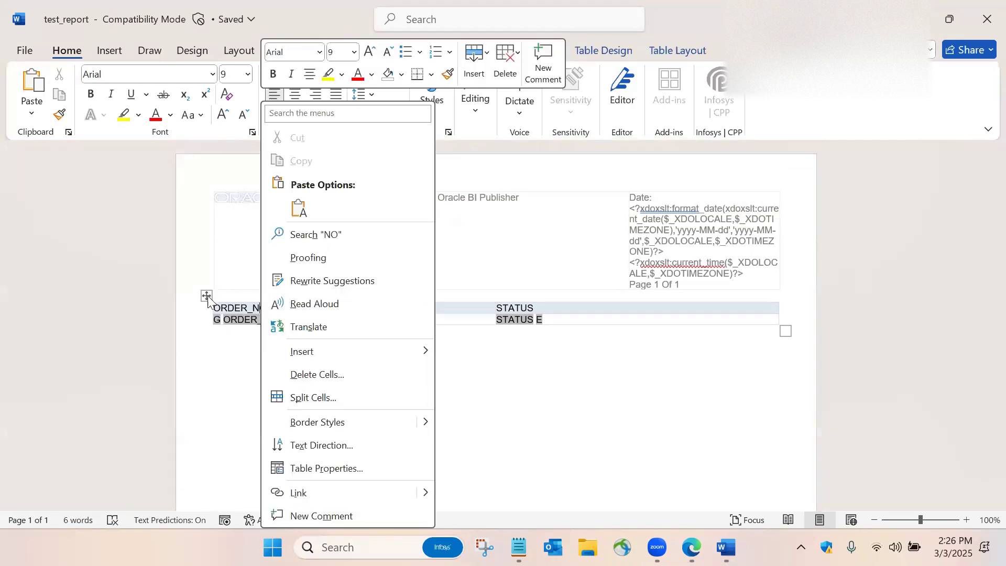
pyautogui.click(206, 295)
pyautogui.rightClick(207, 296)
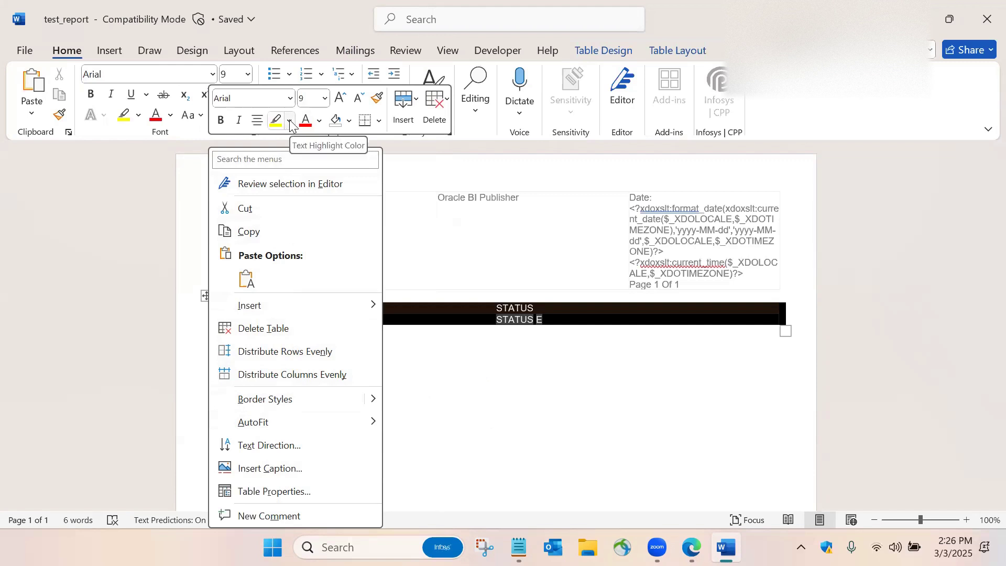
pyautogui.click(320, 125)
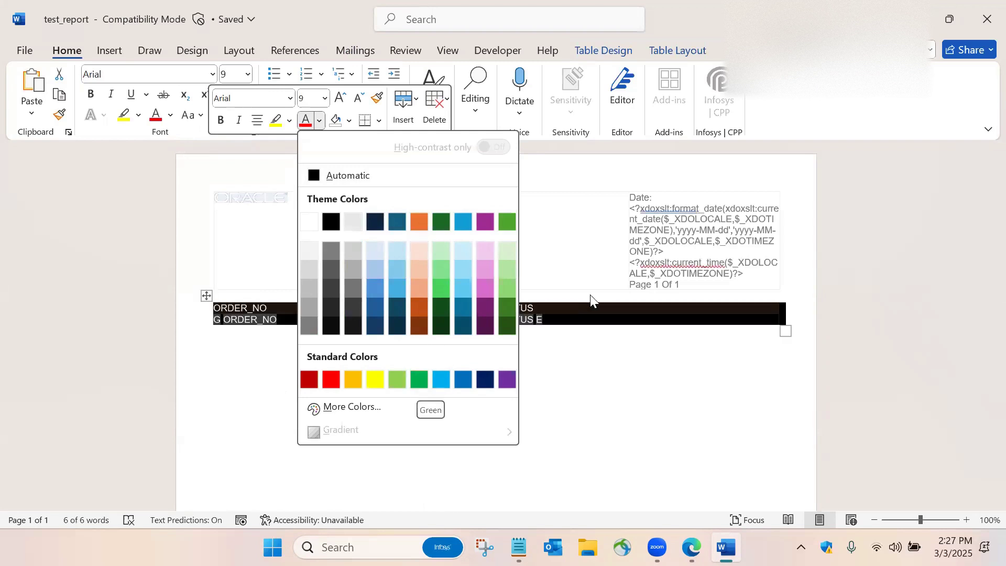
pyautogui.click(581, 250)
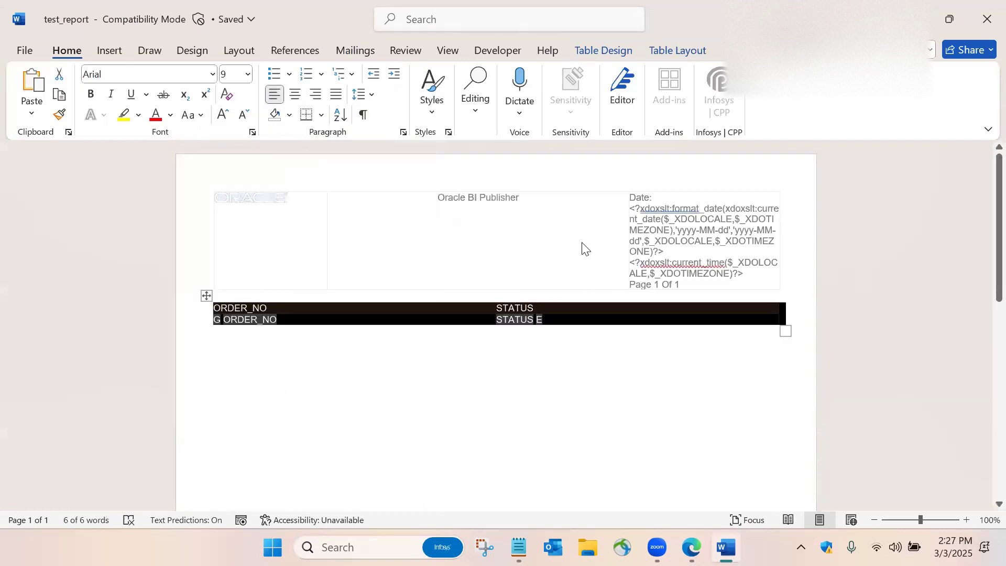
pyautogui.click(287, 320)
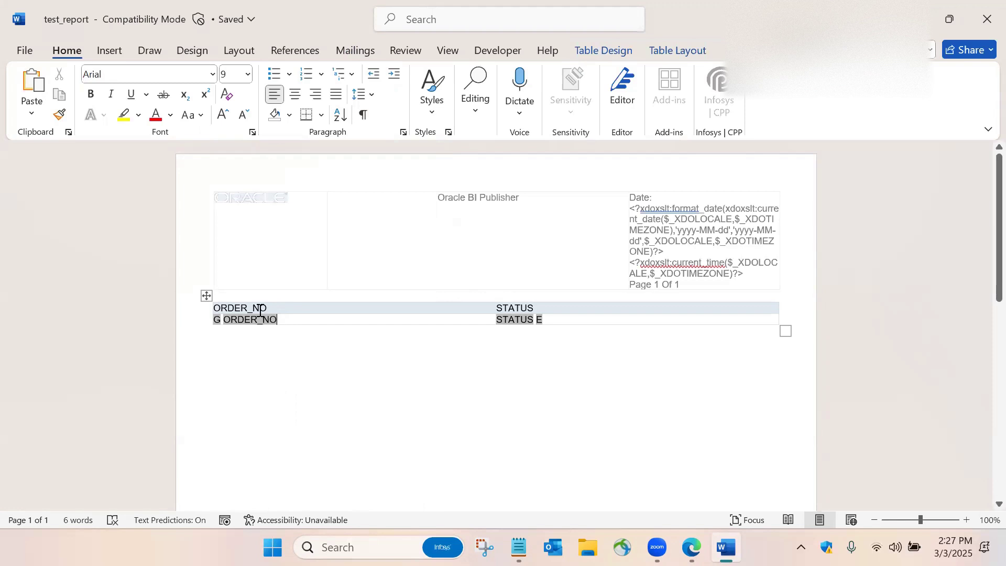
pyautogui.tripleClick(260, 310)
pyautogui.click(305, 334)
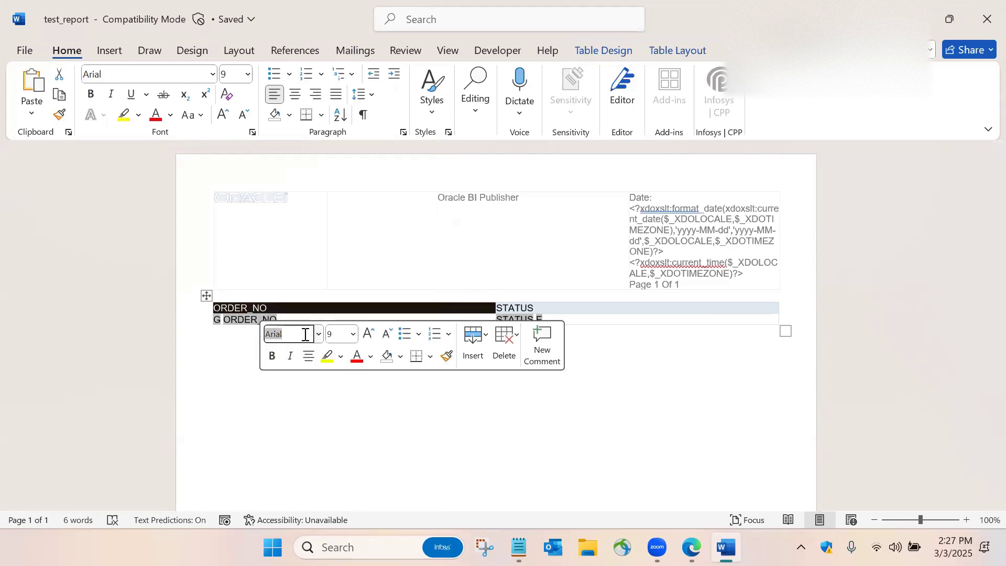
pyautogui.click(328, 275)
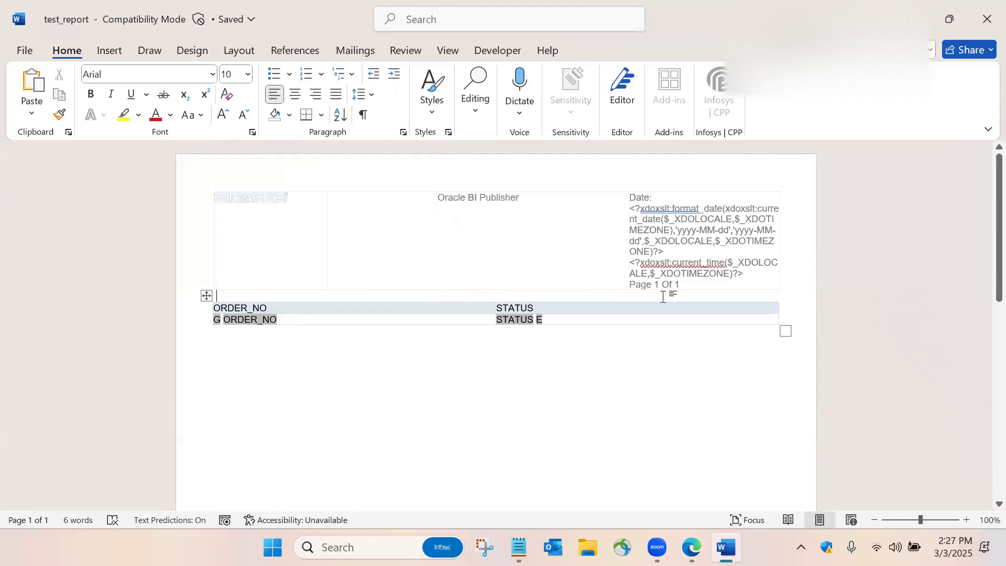
# Inspect the form field options of the G group field in the template table, including the available text types
pyautogui.doubleClick(217, 319)
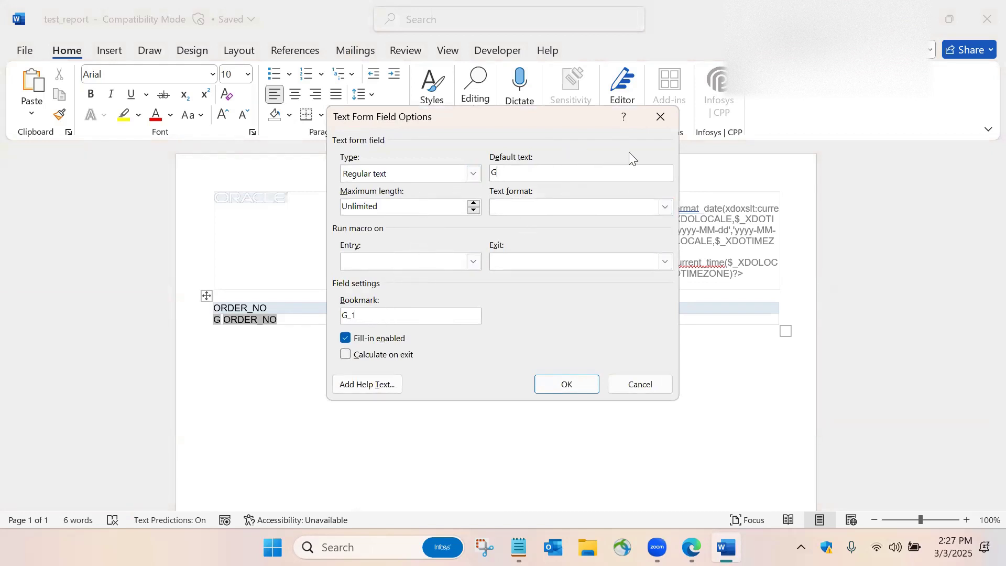
pyautogui.click(659, 119)
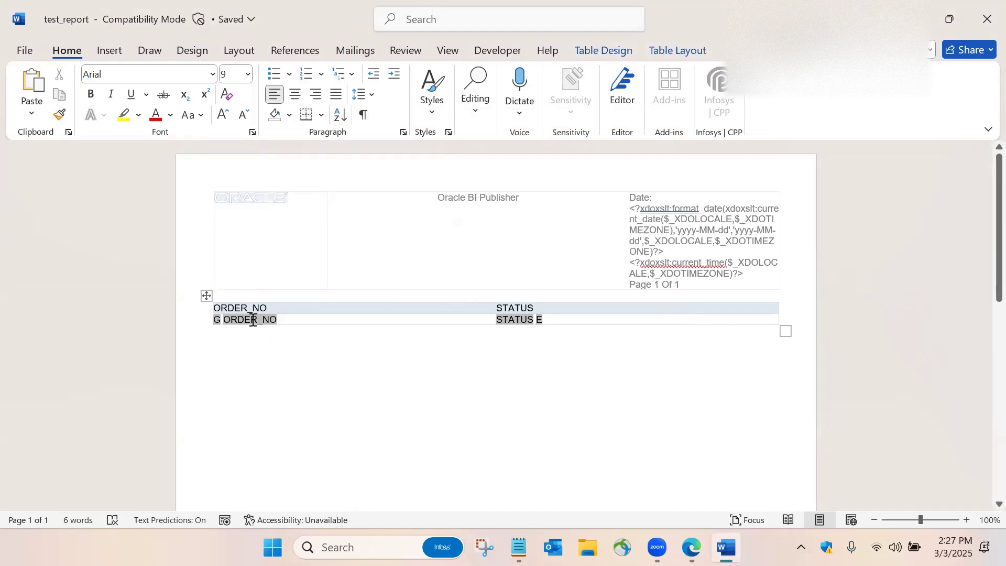
pyautogui.doubleClick(252, 320)
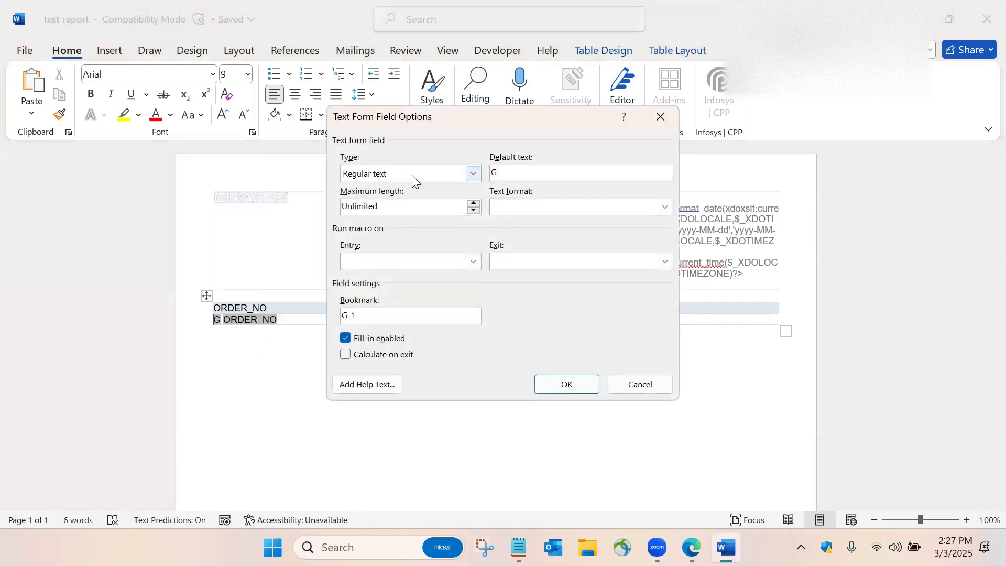
pyautogui.click(474, 175)
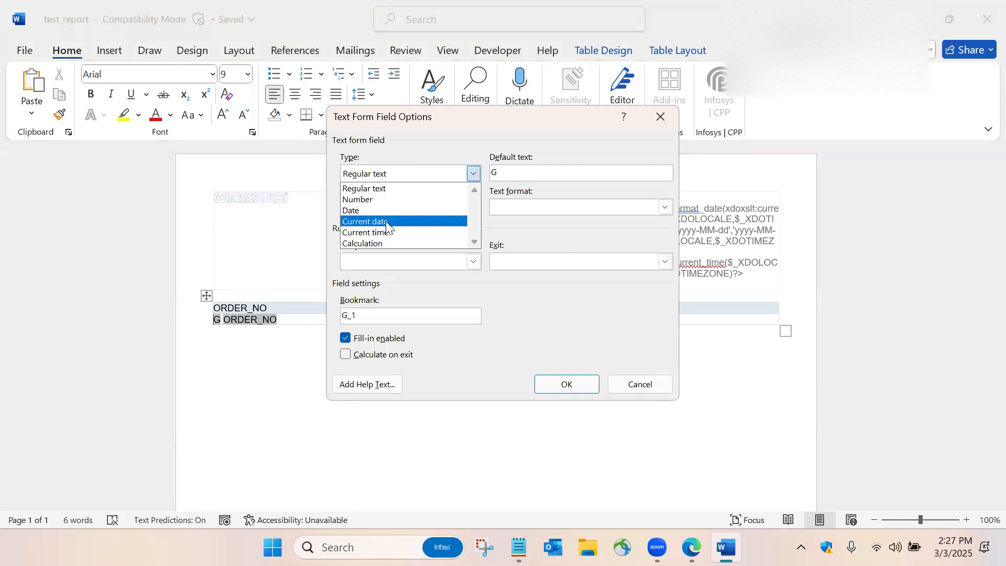
pyautogui.click(452, 157)
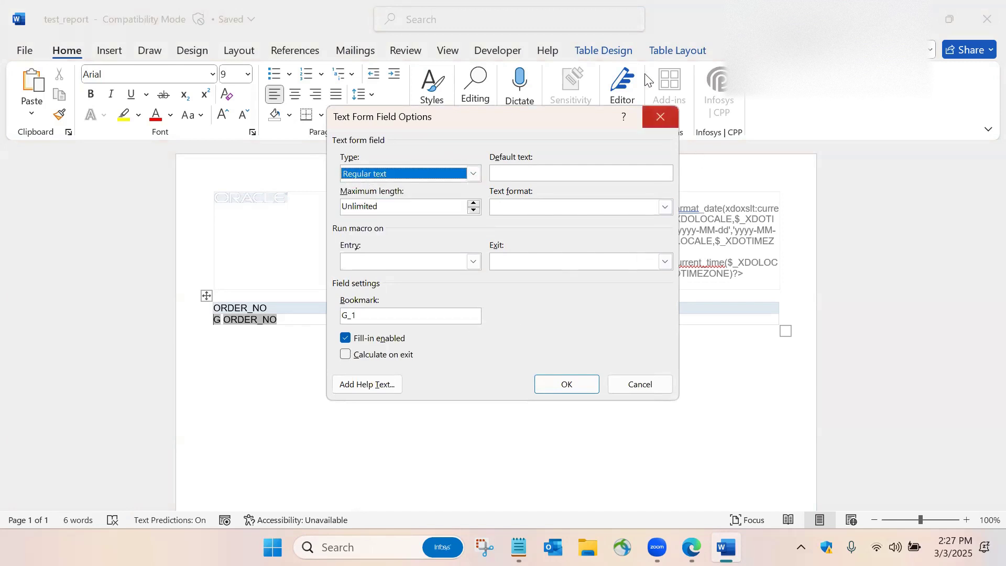
# Inspect the form field options of the STATUS and E fields in the template table, including STATUS's text types and text formats
pyautogui.click(658, 117)
pyautogui.doubleClick(518, 319)
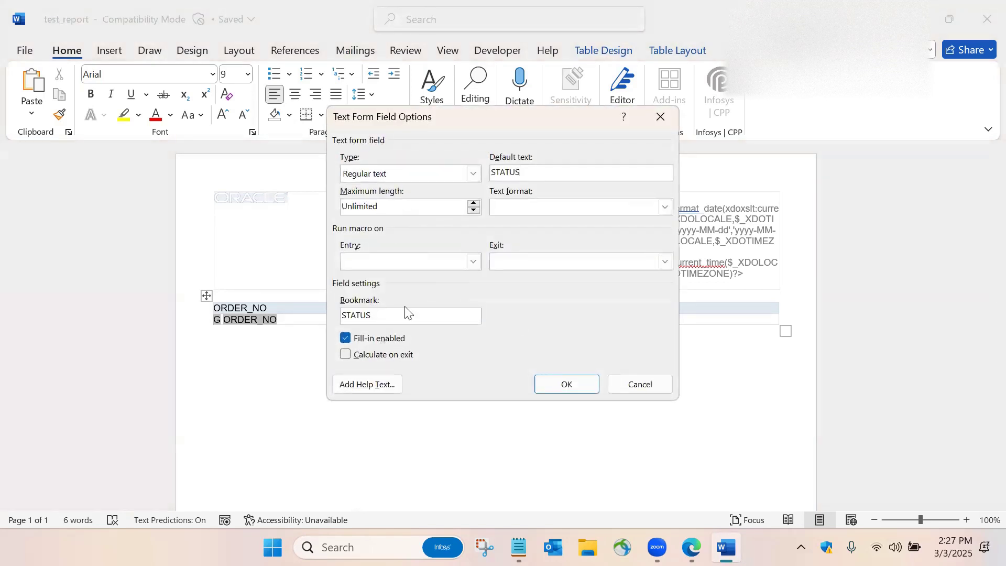
pyautogui.click(474, 173)
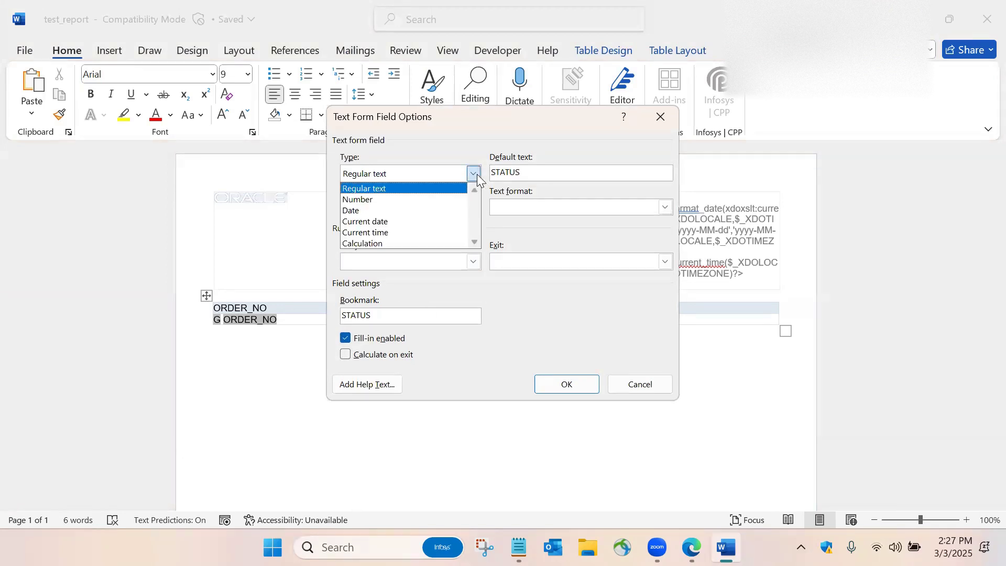
pyautogui.click(457, 142)
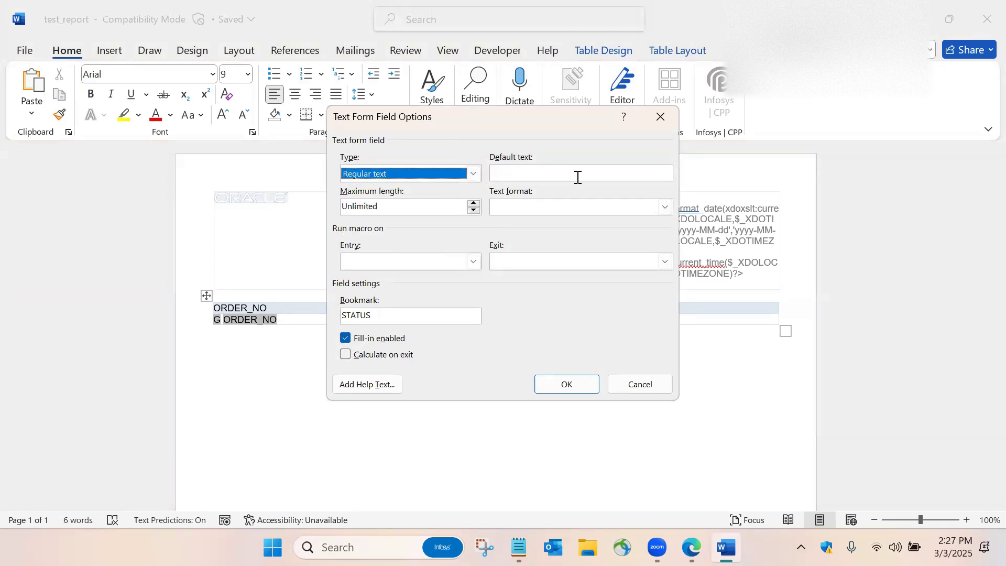
pyautogui.click(650, 202)
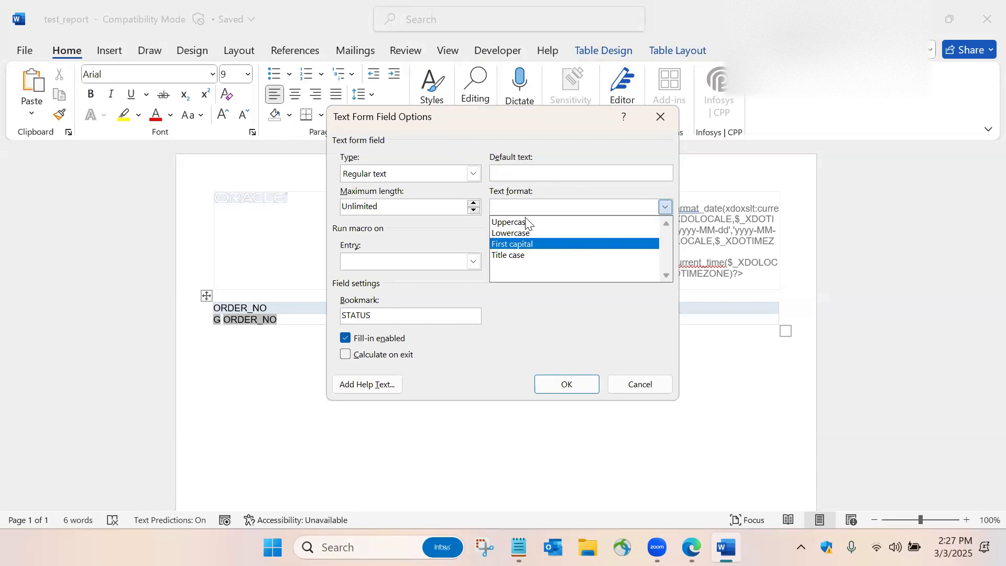
pyautogui.click(574, 157)
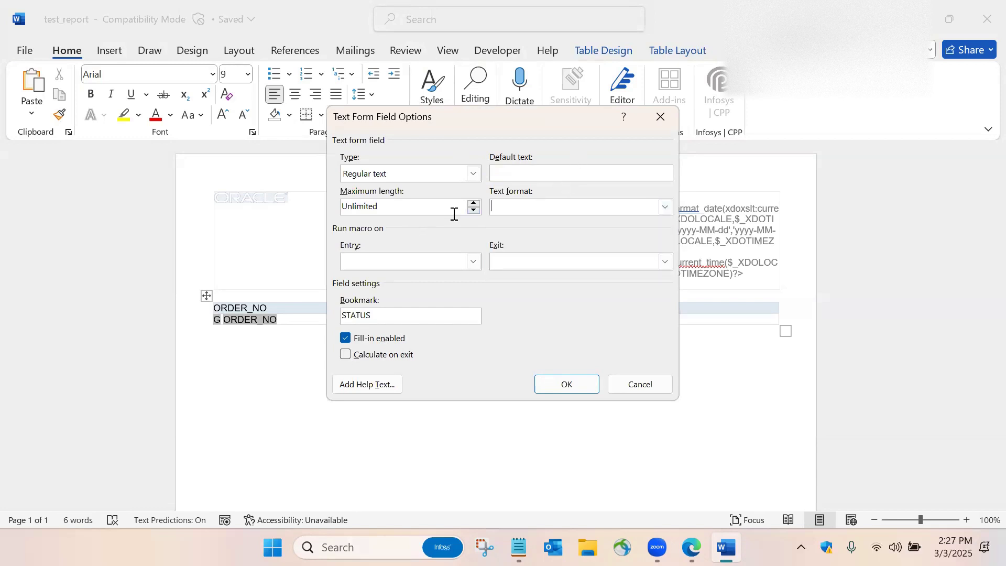
pyautogui.click(662, 116)
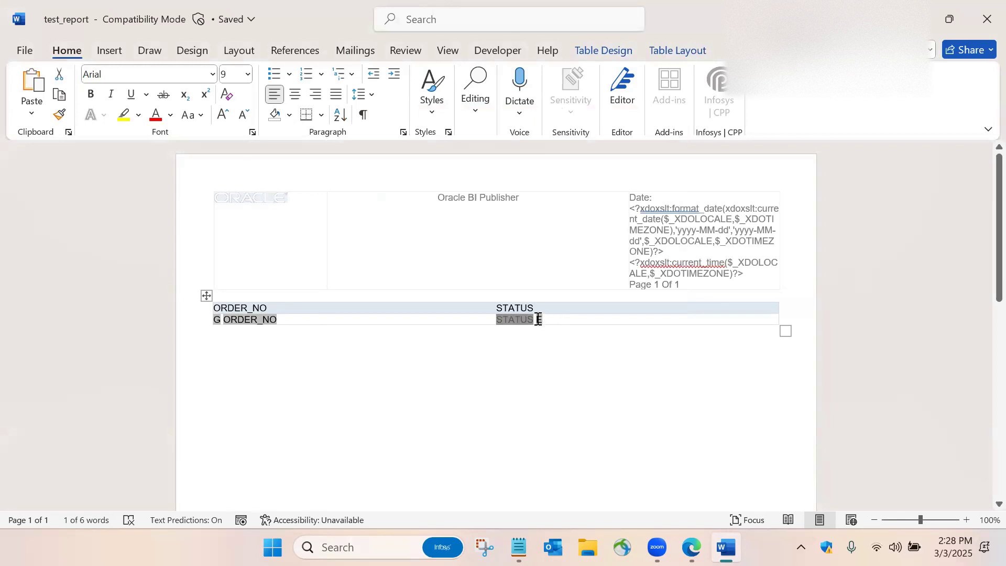
pyautogui.doubleClick(538, 319)
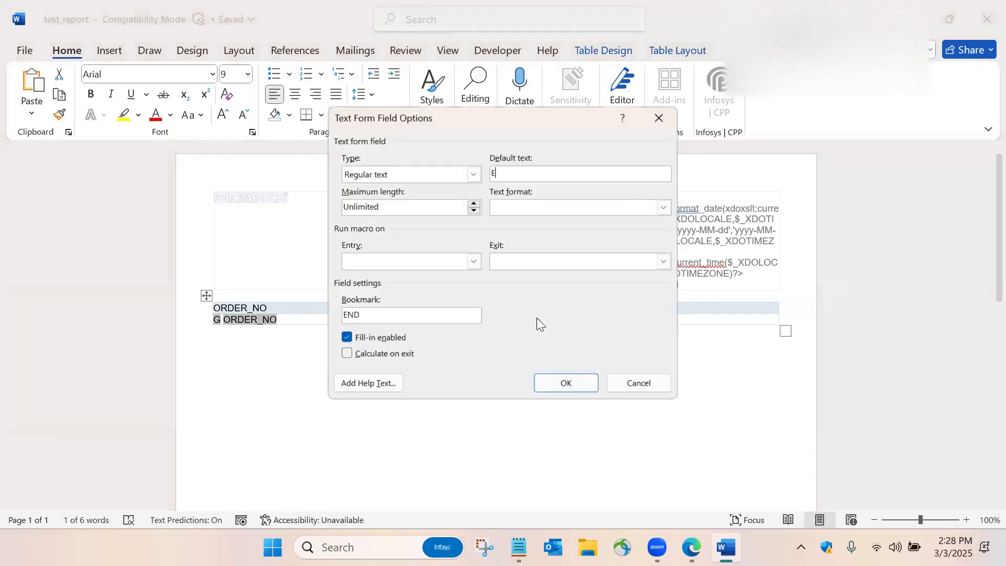
pyautogui.click(658, 120)
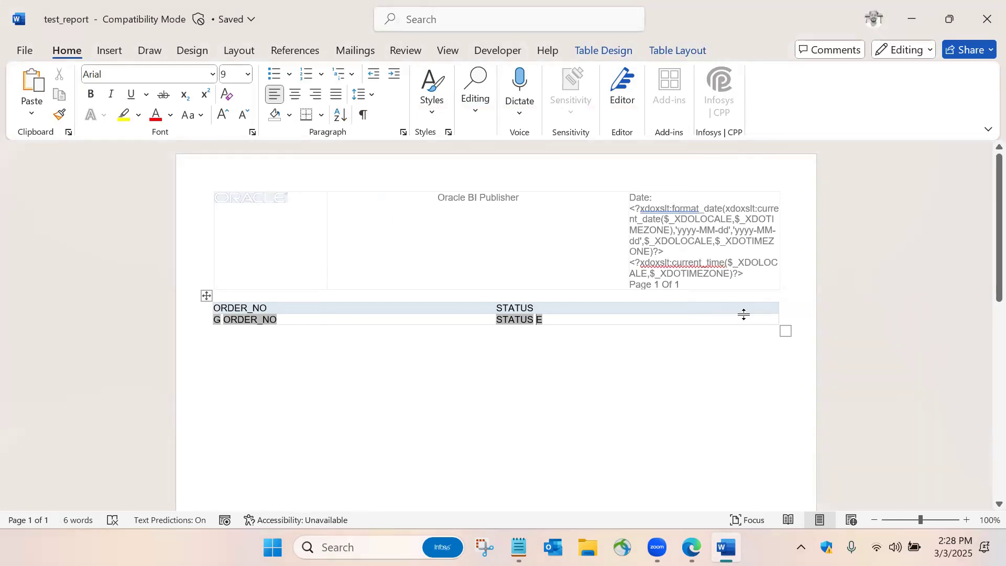
# Close the Word template and examine the upload form for a new Test Report layout, including its template types and locales
pyautogui.click(986, 20)
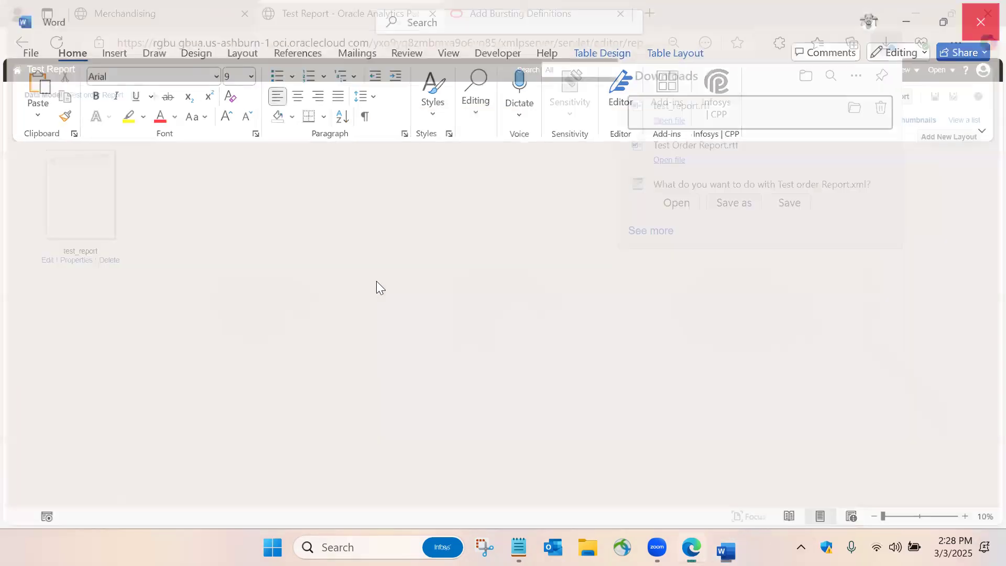
pyautogui.click(330, 292)
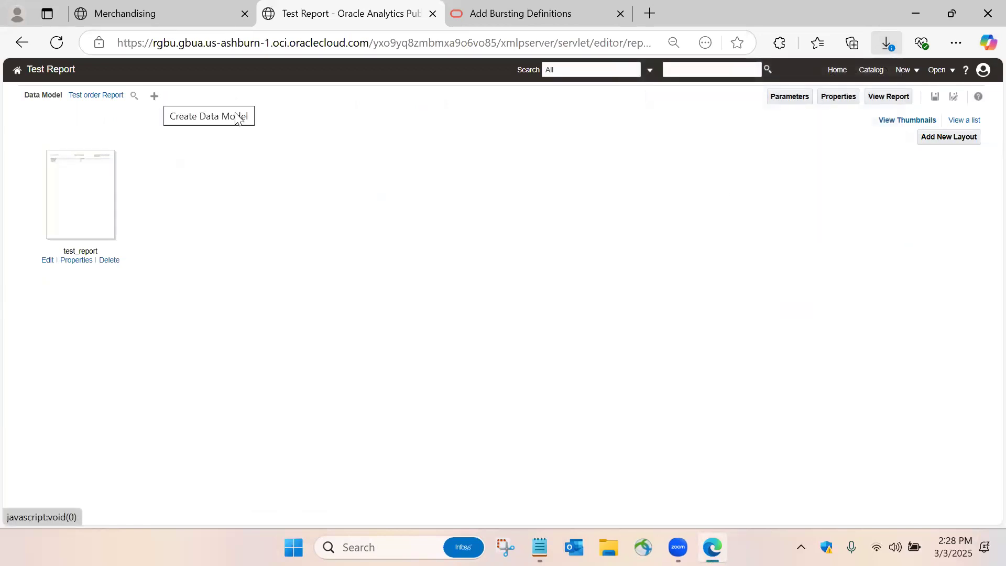
pyautogui.click(940, 139)
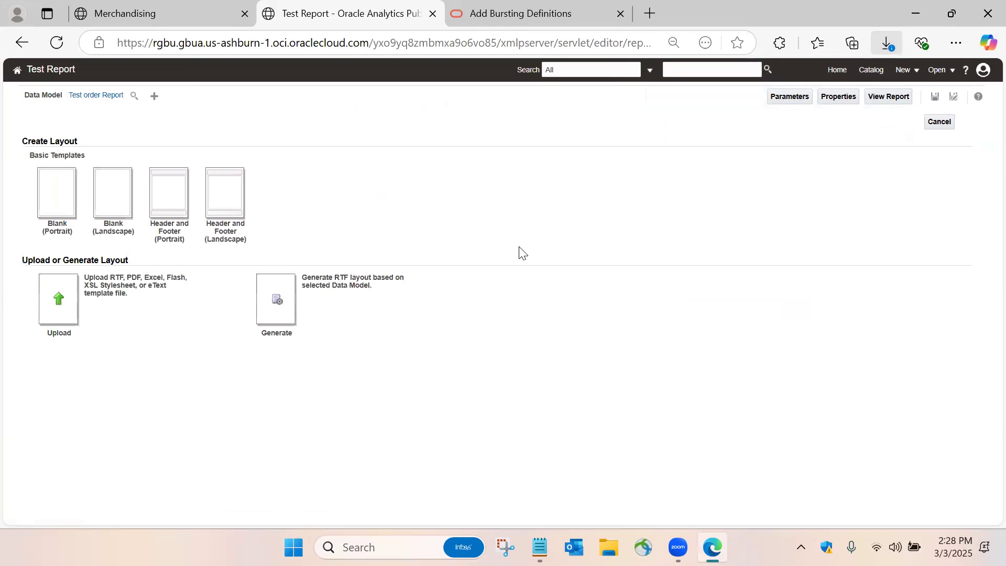
pyautogui.click(61, 298)
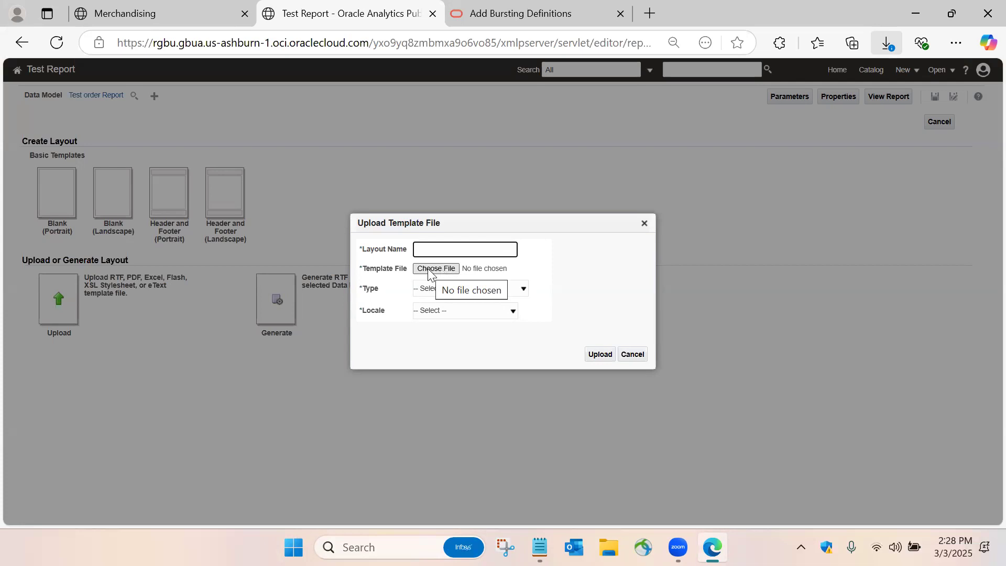
pyautogui.click(450, 292)
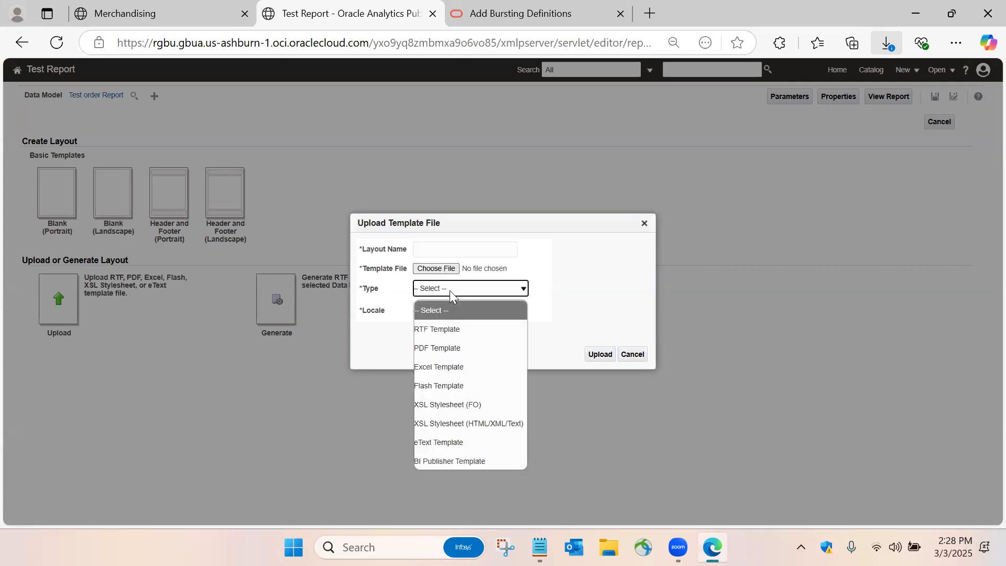
pyautogui.click(454, 329)
pyautogui.click(444, 313)
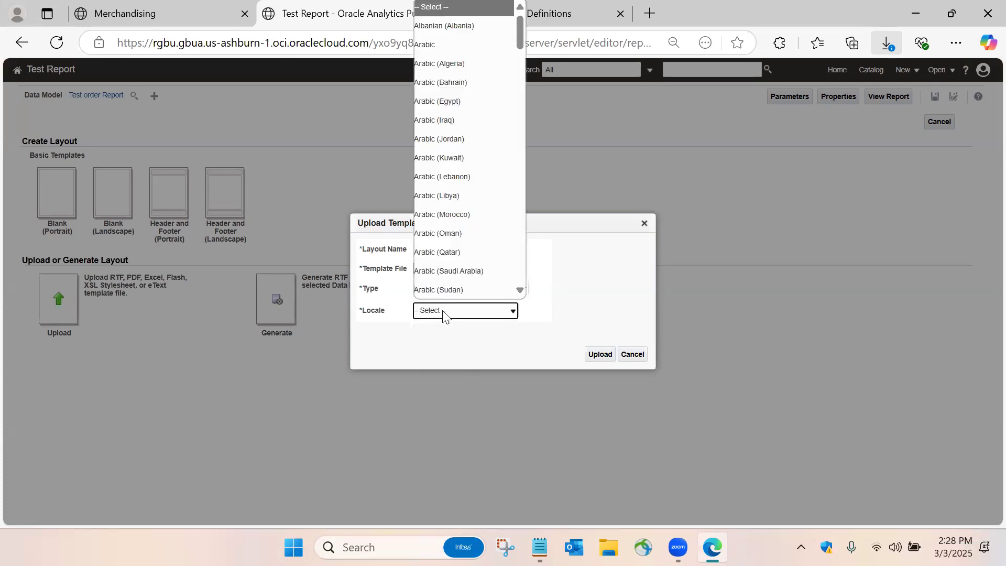
pyautogui.click(548, 301)
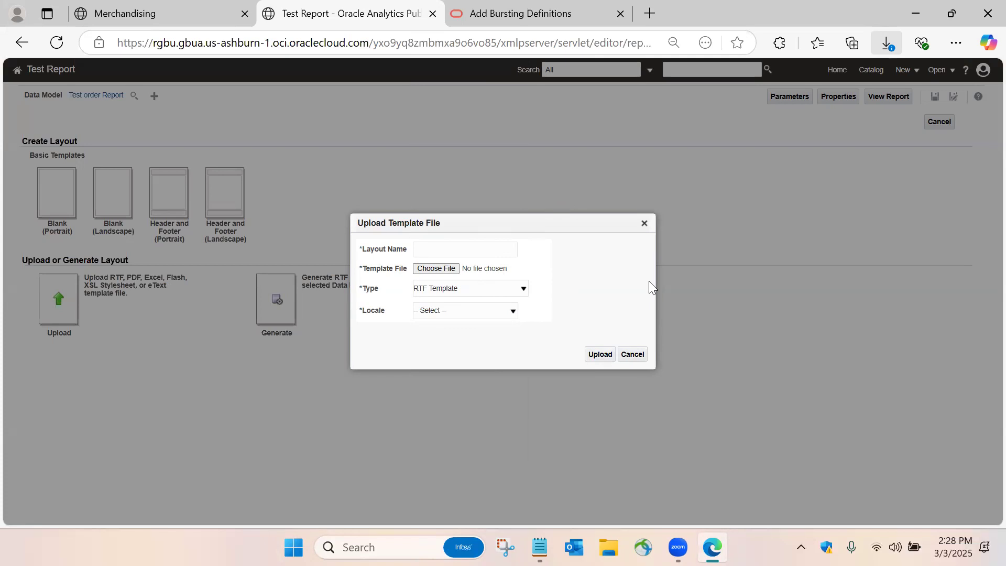
pyautogui.click(645, 223)
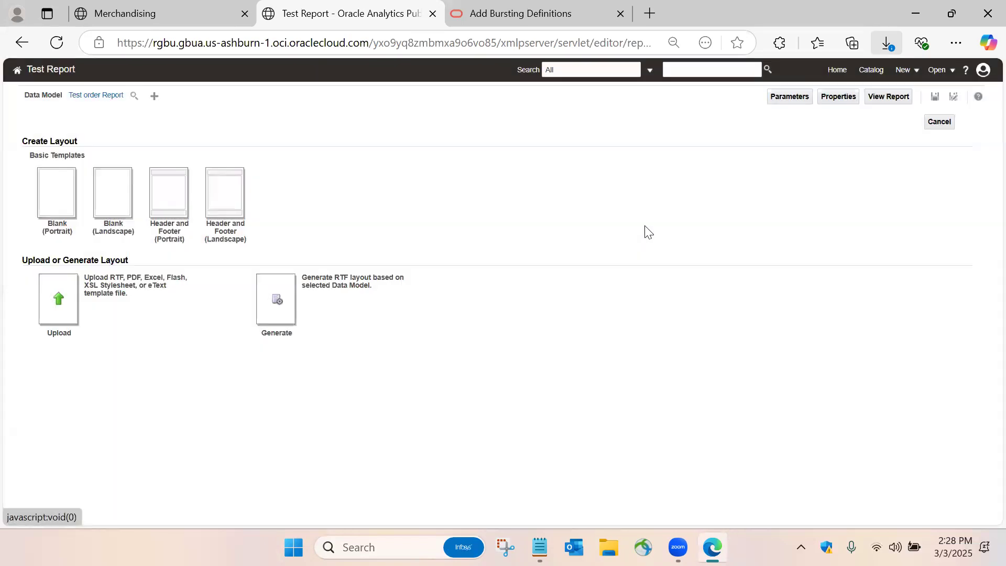
# Return to the catalog and open a new schedule job for Test Report
pyautogui.click(882, 99)
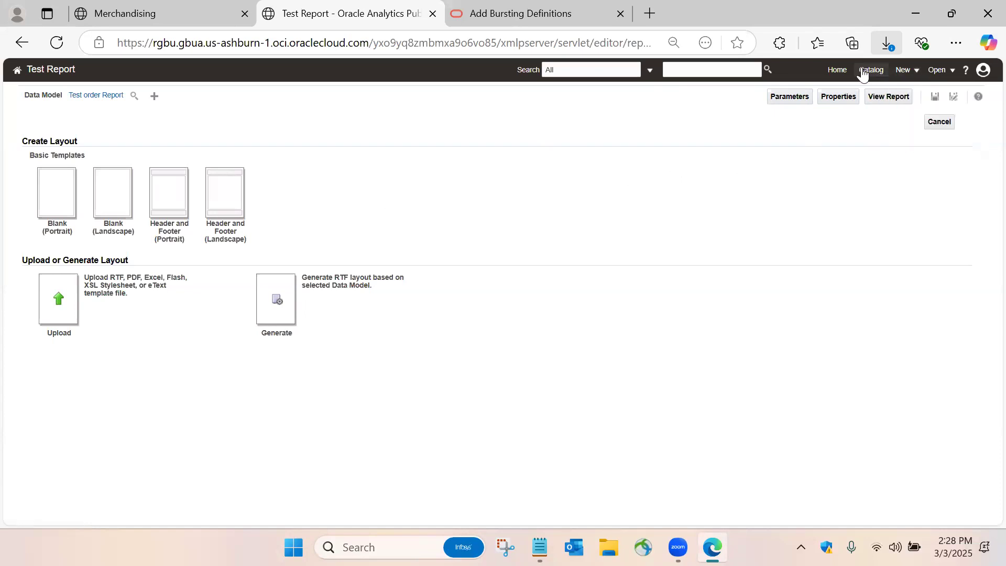
pyautogui.click(864, 70)
pyautogui.click(571, 128)
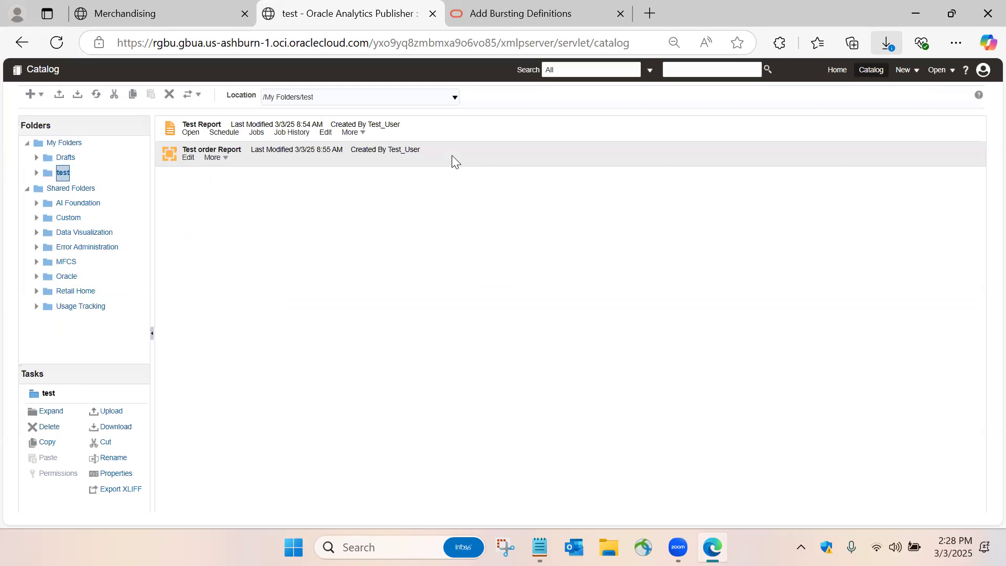
pyautogui.click(227, 137)
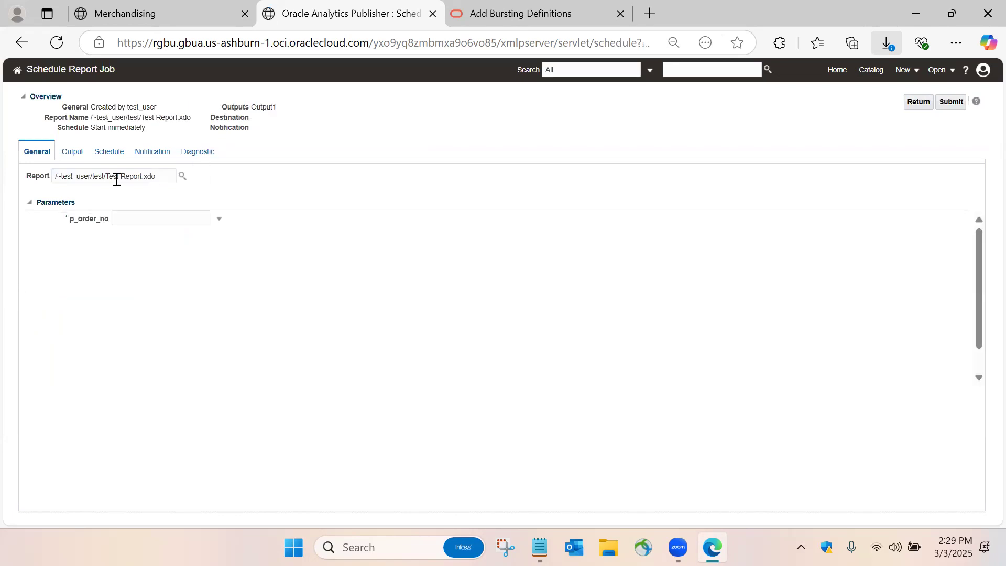
# Select the first four order numbers listed for the schedule job's p_order_no parameter
pyautogui.click(207, 226)
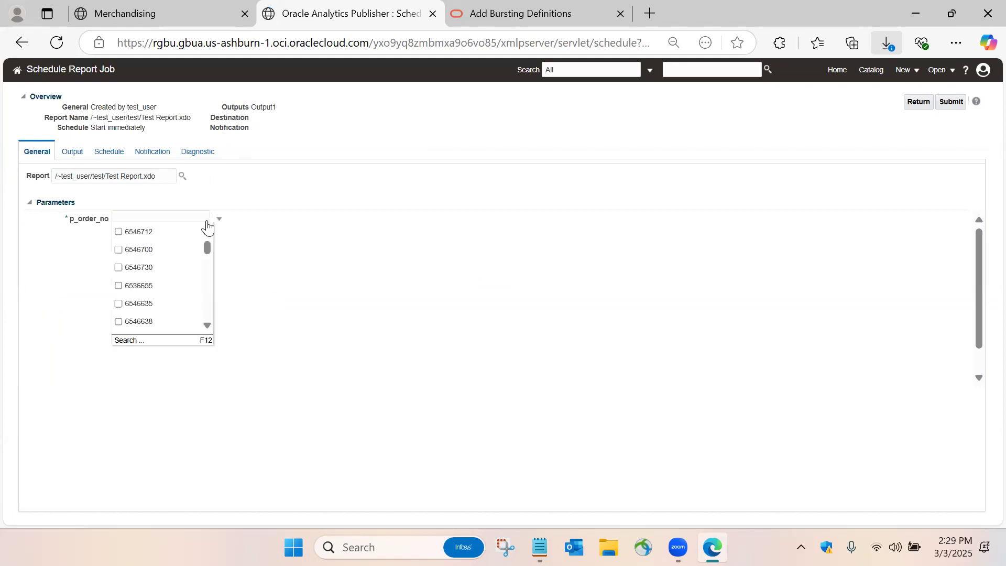
pyautogui.click(116, 232)
pyautogui.click(118, 250)
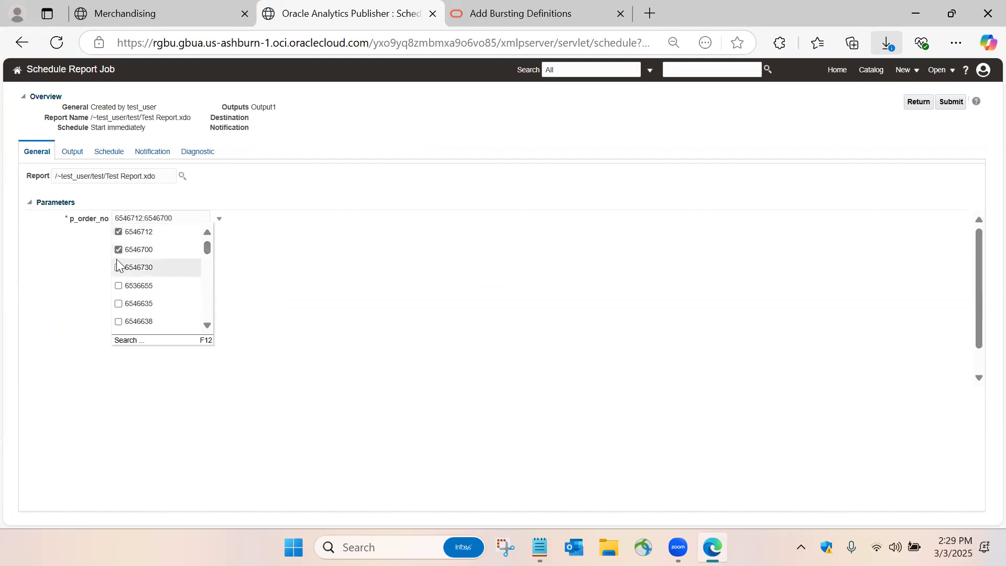
pyautogui.click(118, 268)
pyautogui.click(119, 286)
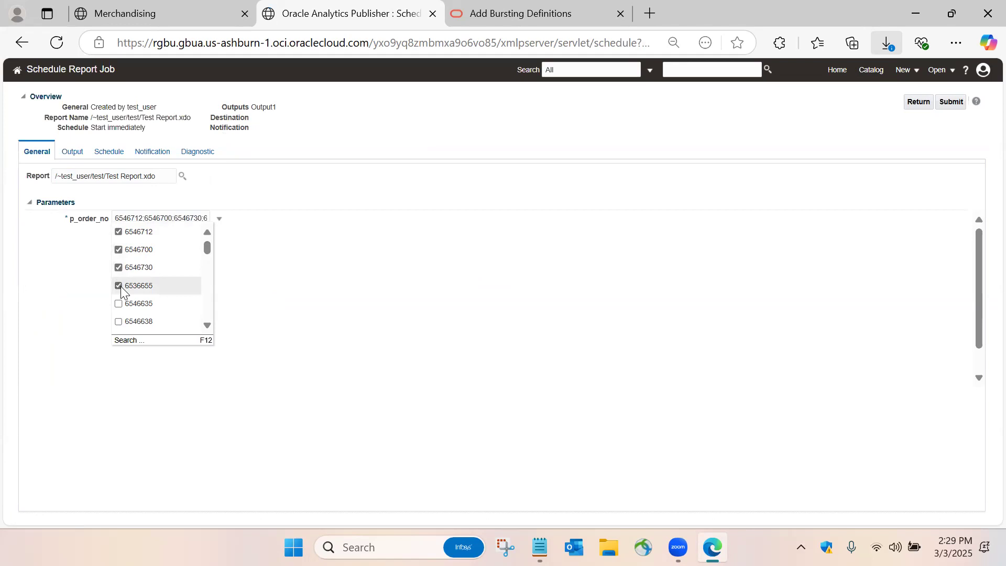
pyautogui.click(255, 278)
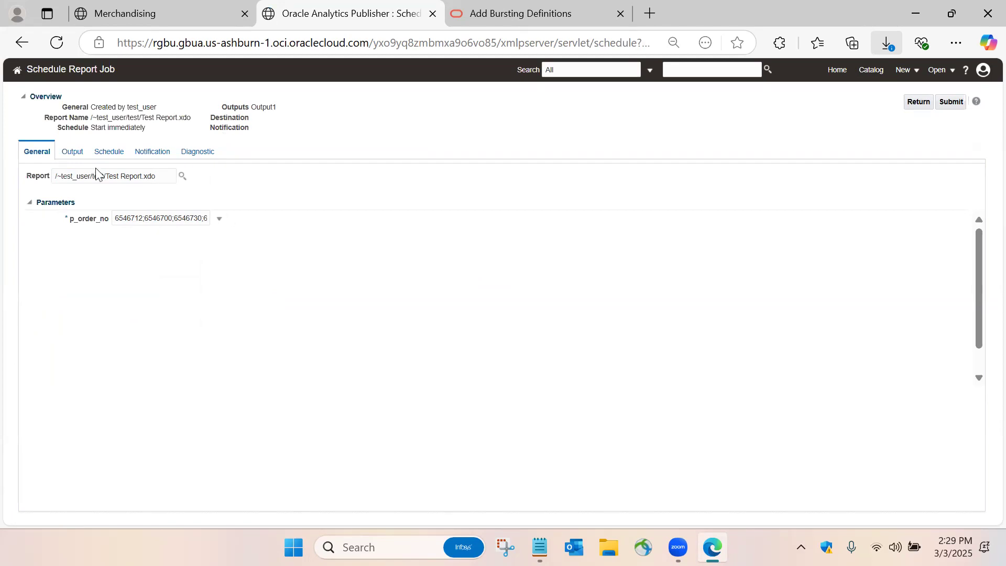
# Review the available formats for the job's output and add an Email destination, leaving its fields blank
pyautogui.click(69, 157)
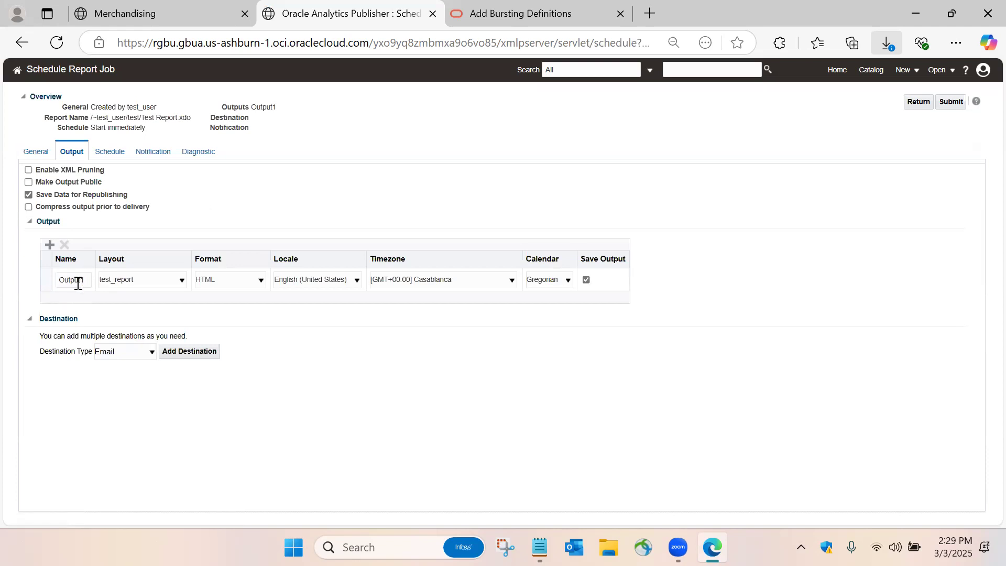
pyautogui.click(232, 281)
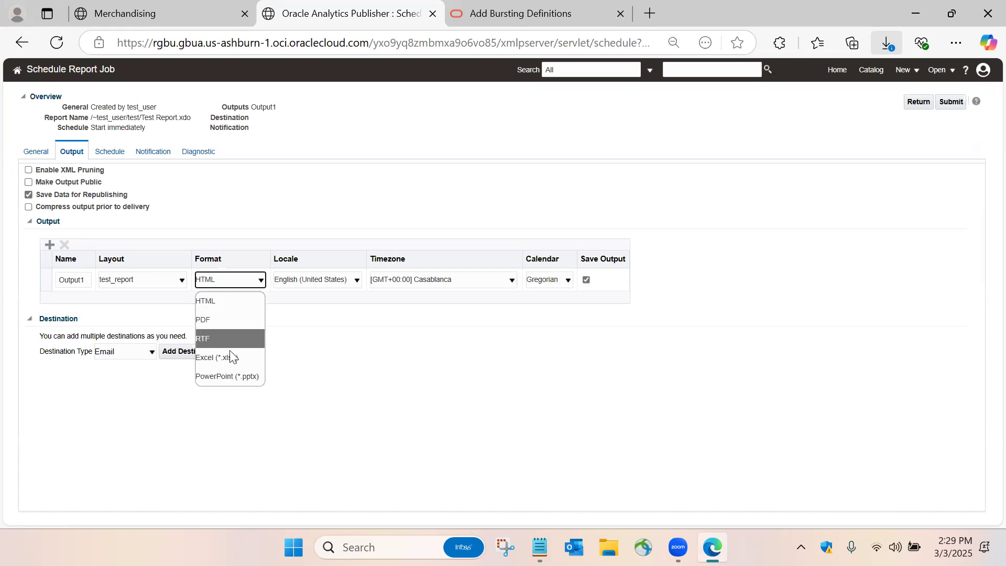
pyautogui.click(288, 333)
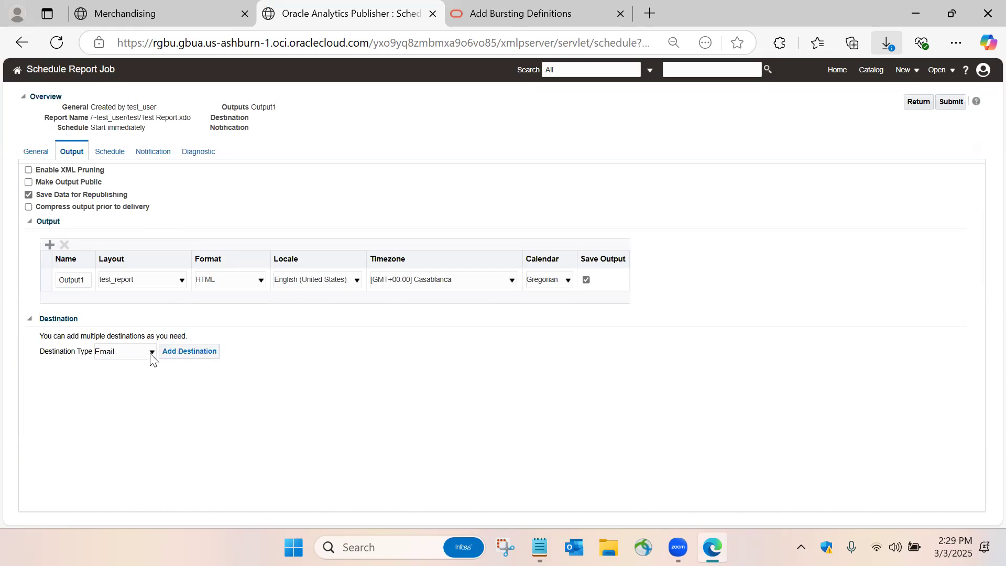
pyautogui.click(181, 360)
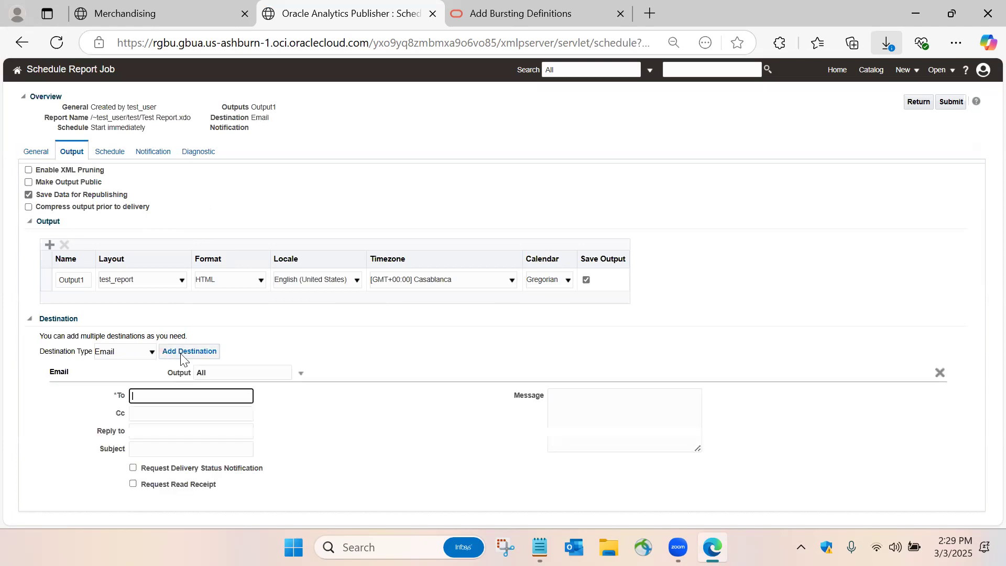
pyautogui.click(343, 324)
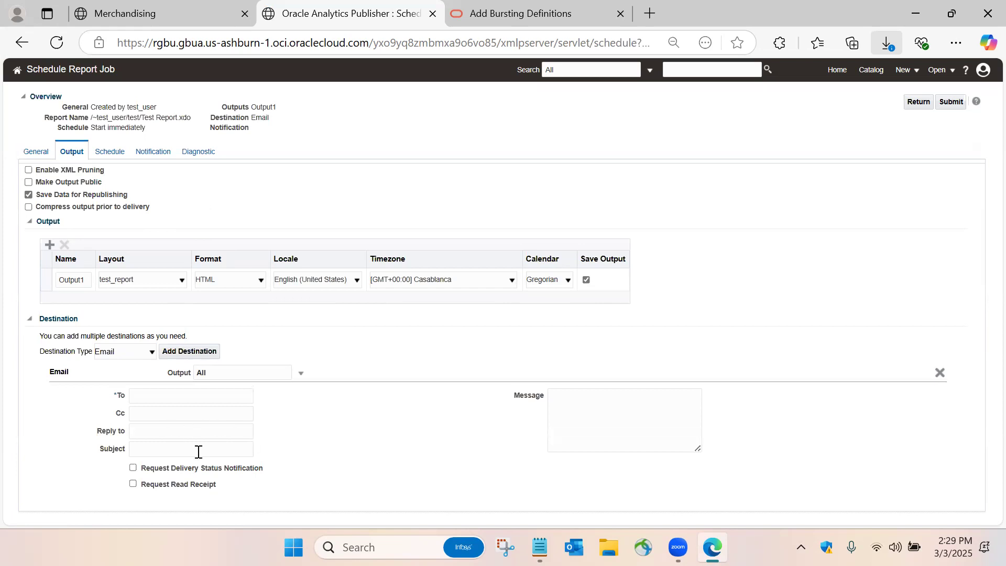
pyautogui.click(583, 417)
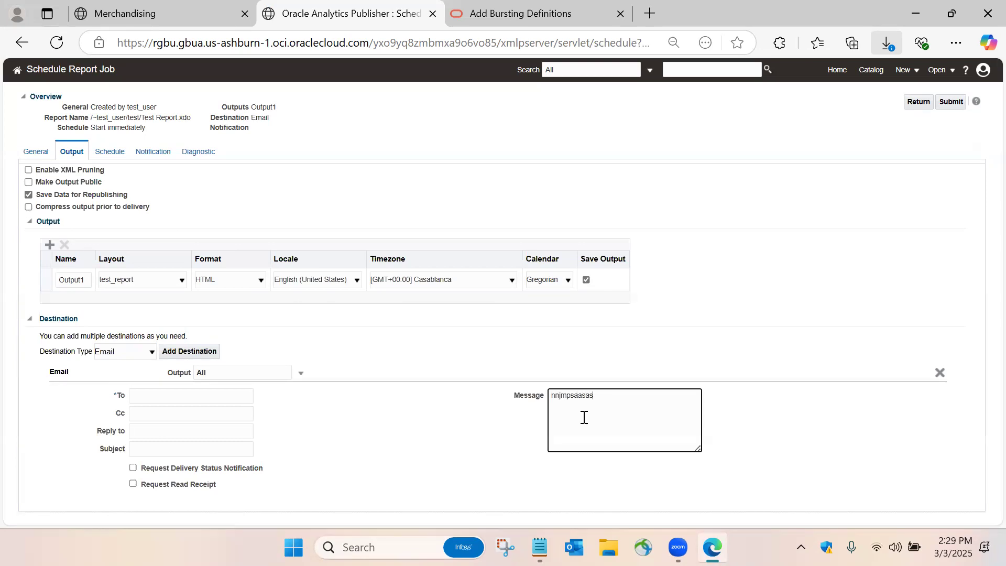
pyautogui.click(468, 412)
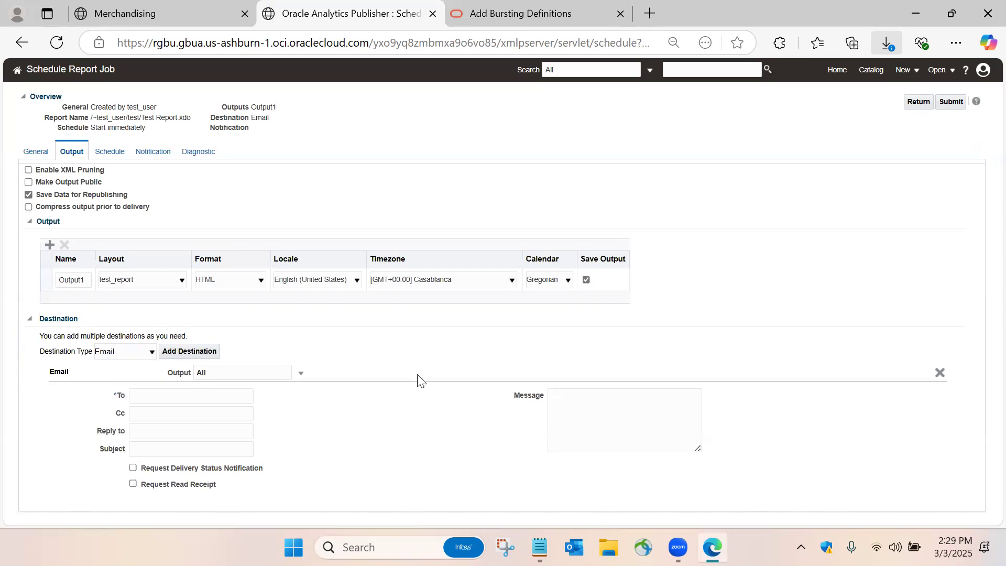
# Set the job's schedule to run once, starting on March 28, 2025 at 9:58:52 AM
pyautogui.click(106, 155)
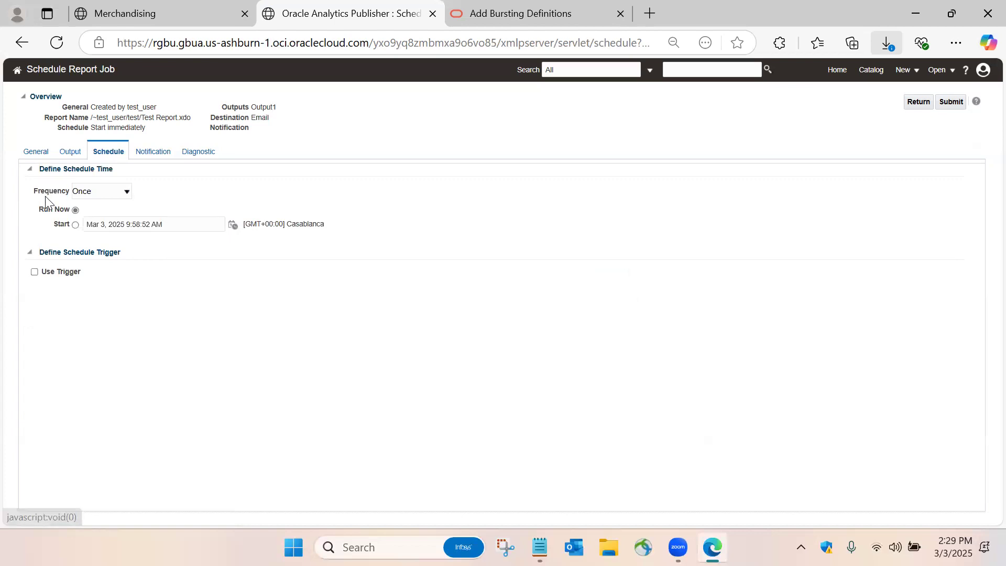
pyautogui.click(100, 193)
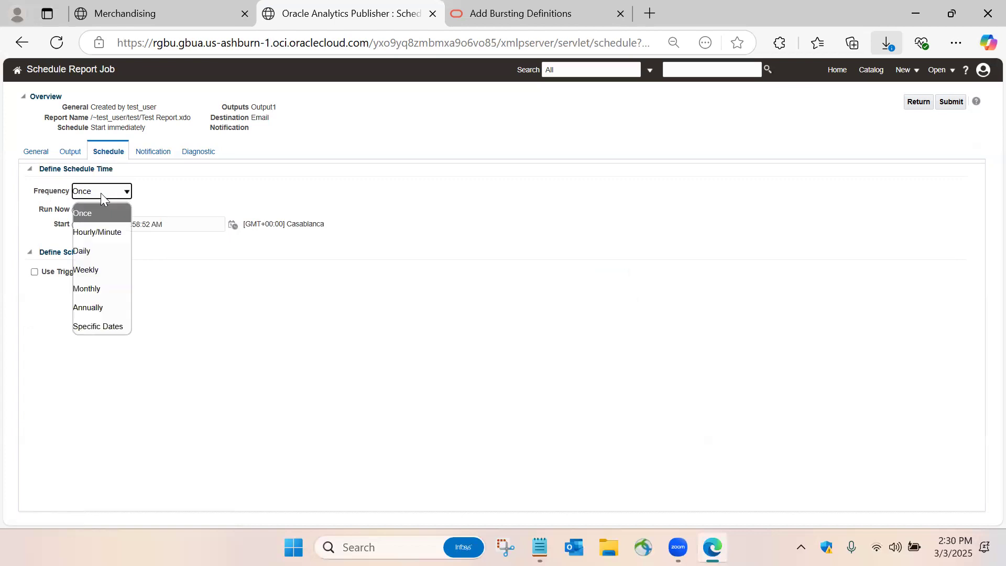
pyautogui.click(171, 197)
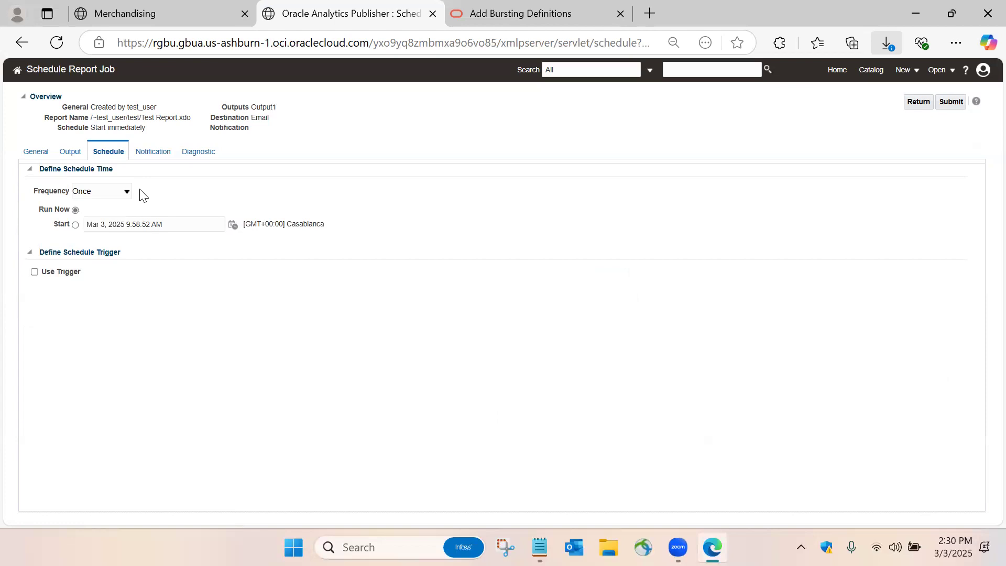
pyautogui.click(75, 225)
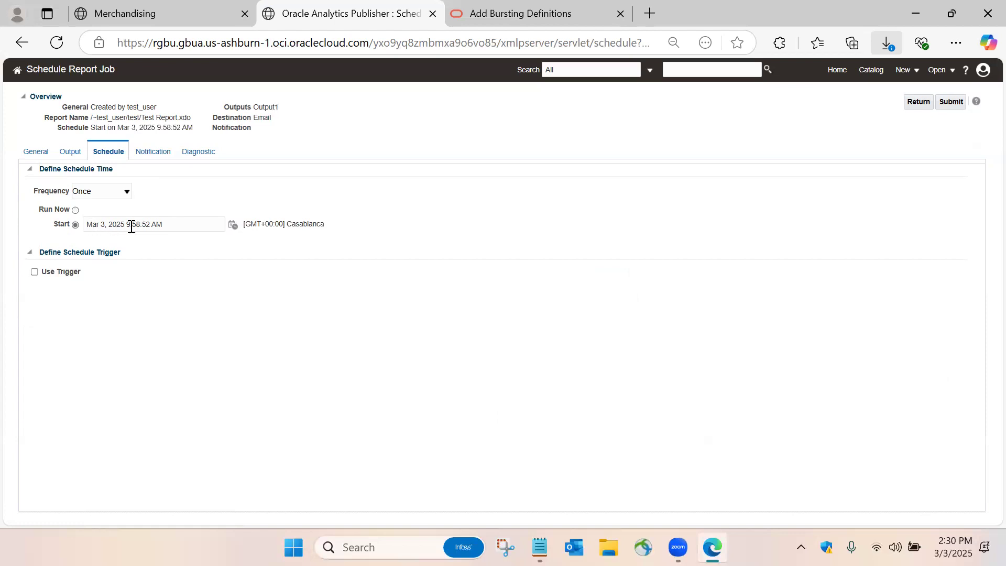
pyautogui.click(231, 224)
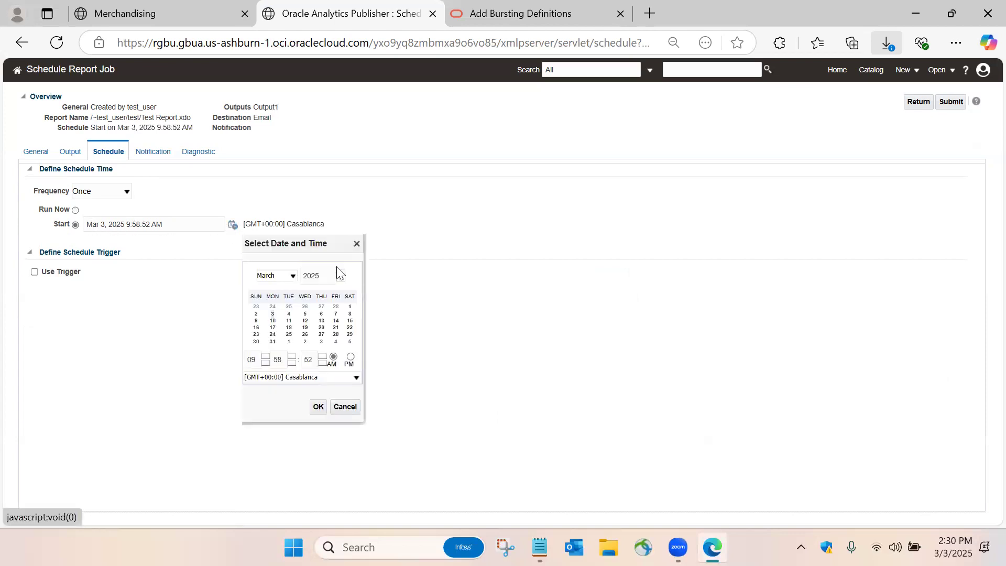
pyautogui.click(335, 335)
pyautogui.click(318, 407)
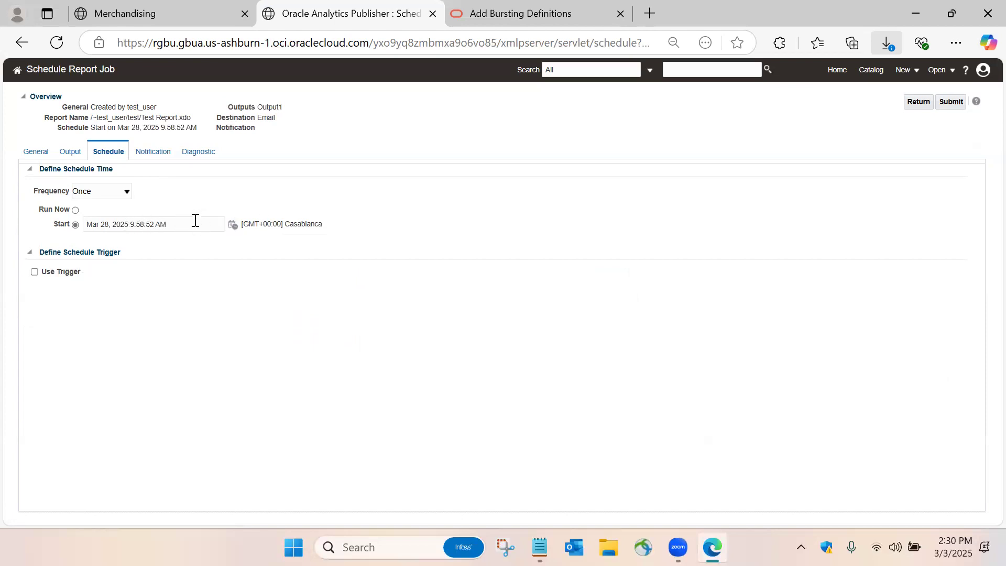
# Try the Hourly/Minute frequency for the job with a 3-hour interval, and switch the interval to 1 minute
pyautogui.click(97, 192)
pyautogui.click(101, 229)
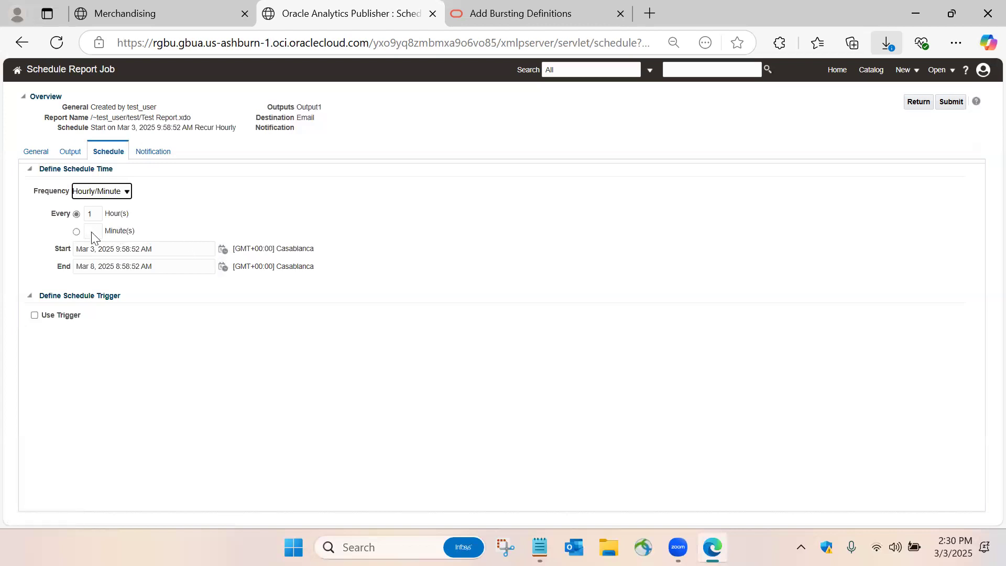
pyautogui.click(93, 216)
pyautogui.click(95, 234)
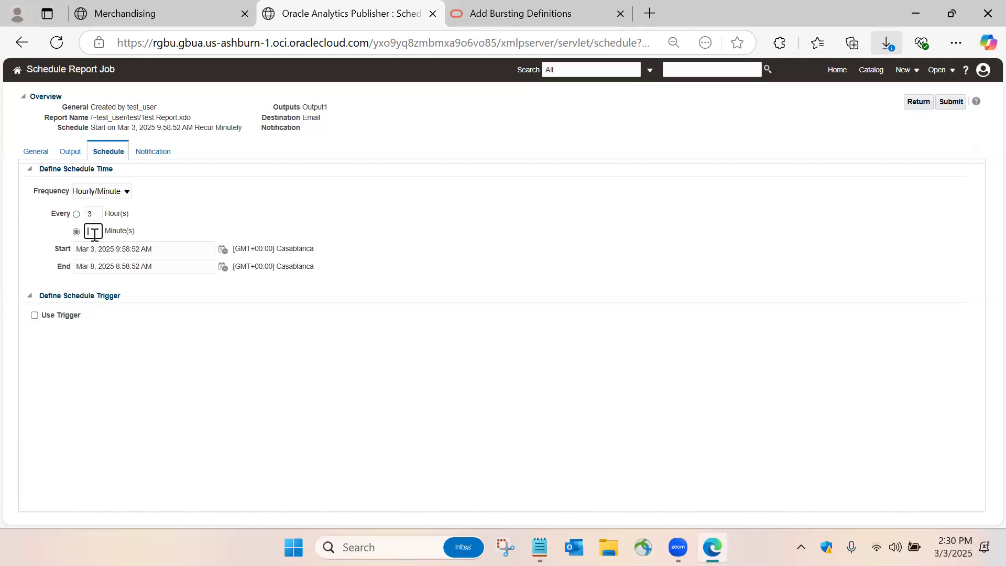
pyautogui.click(160, 212)
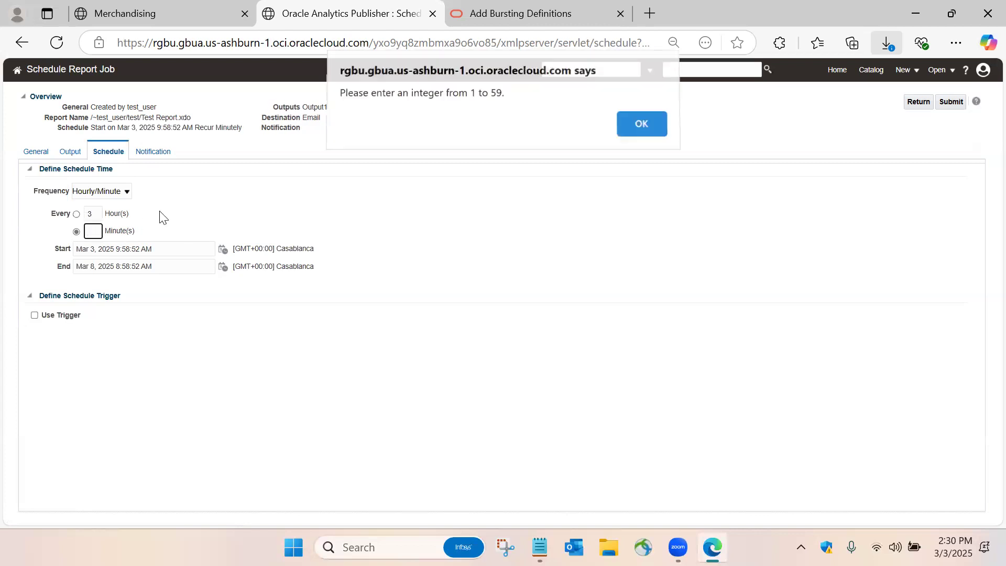
pyautogui.click(635, 136)
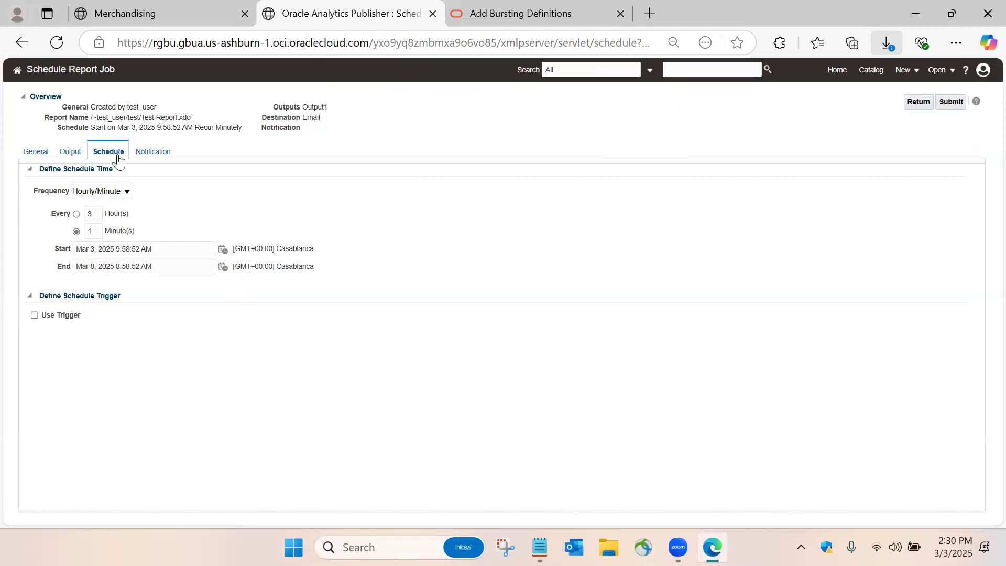
# Examine the recurrence options offered for the Daily, Weekly, Monthly and Annually frequencies
pyautogui.click(110, 192)
pyautogui.click(103, 250)
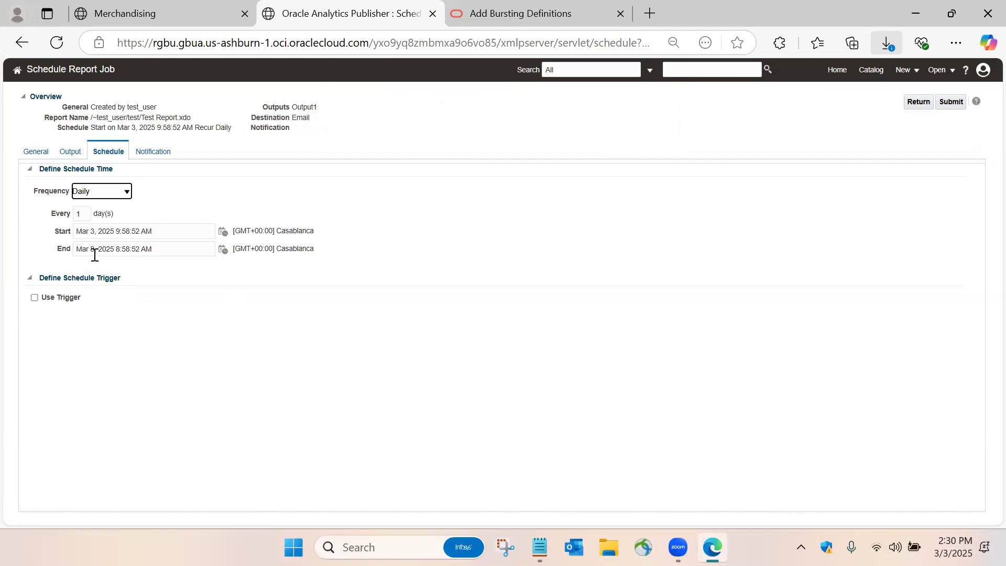
pyautogui.click(125, 192)
pyautogui.click(116, 277)
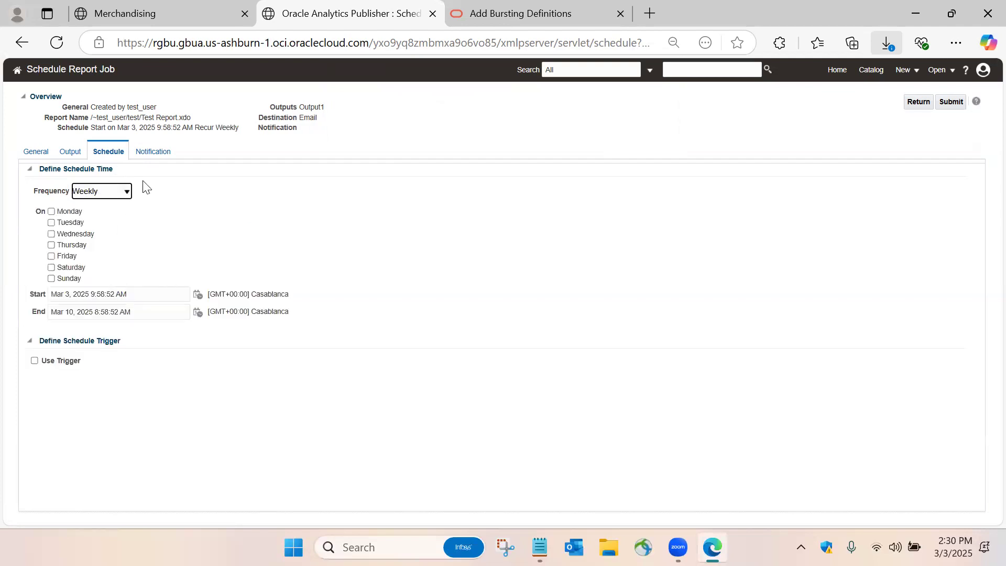
pyautogui.click(126, 192)
pyautogui.click(98, 291)
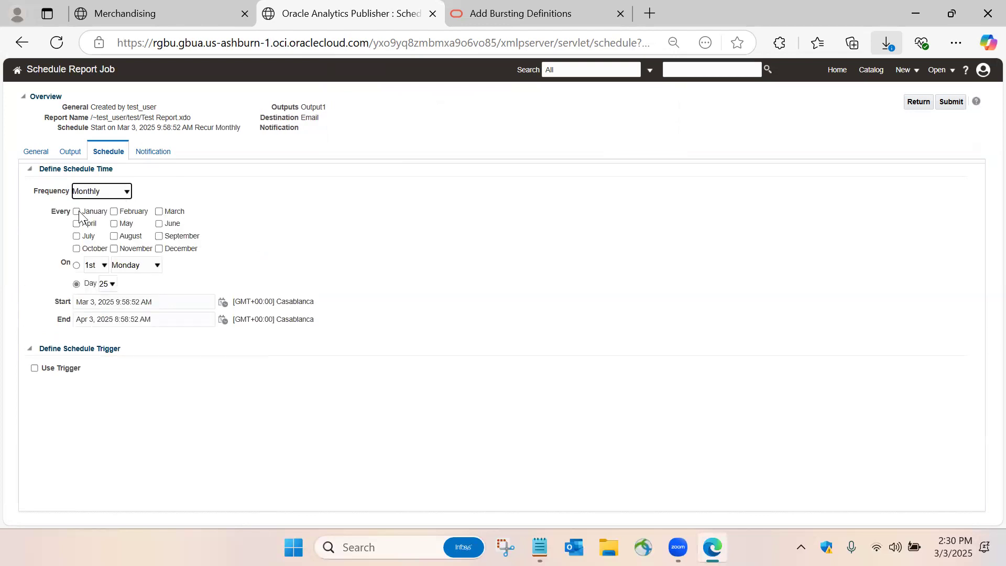
pyautogui.click(127, 192)
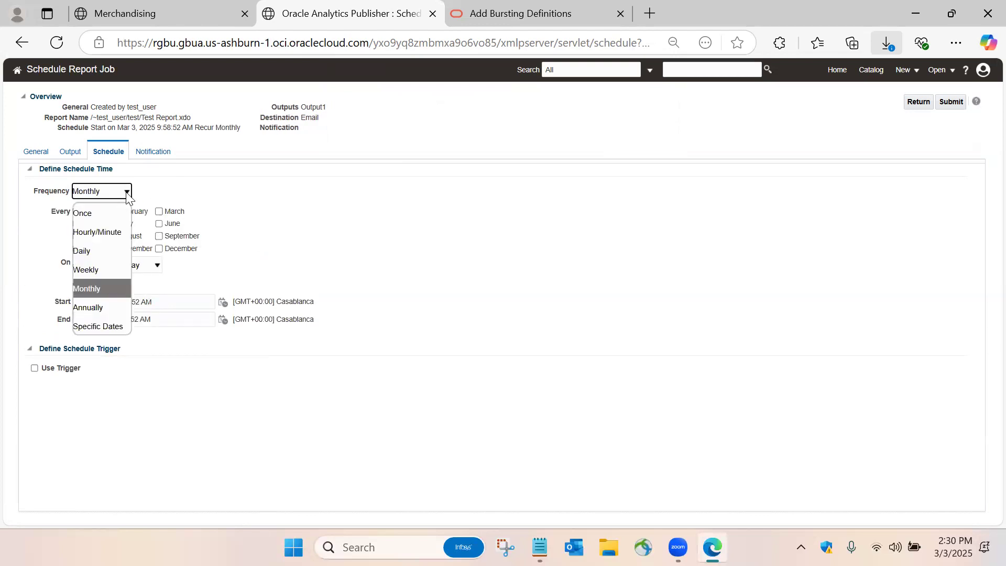
pyautogui.click(97, 309)
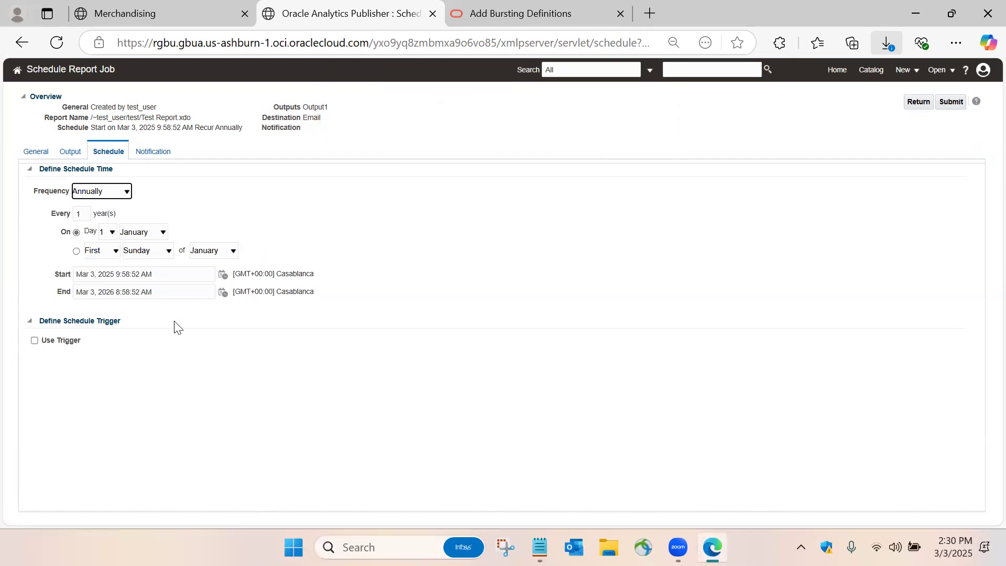
# Set the job's frequency to Daily and view its notification options
pyautogui.click(126, 192)
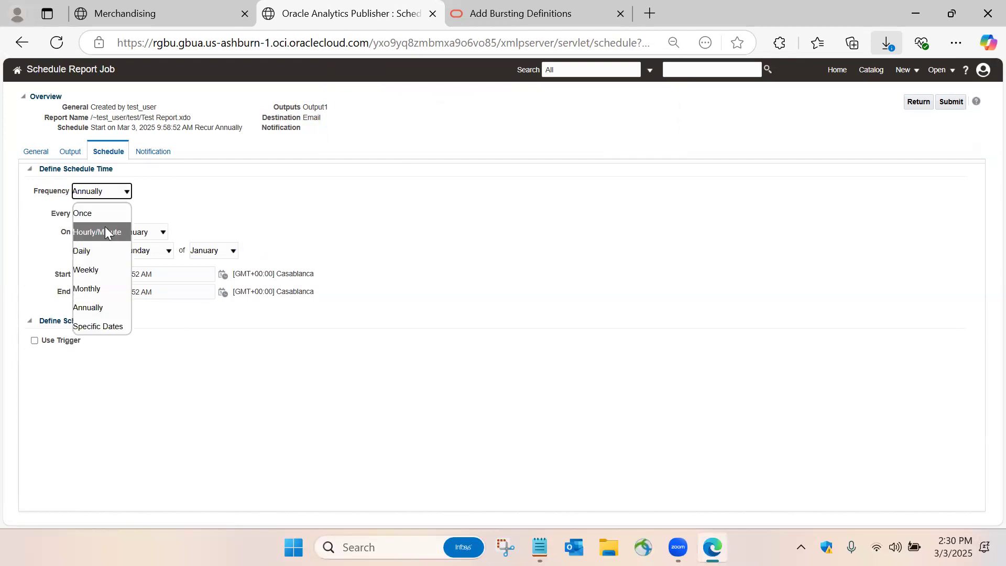
pyautogui.click(96, 251)
pyautogui.click(152, 153)
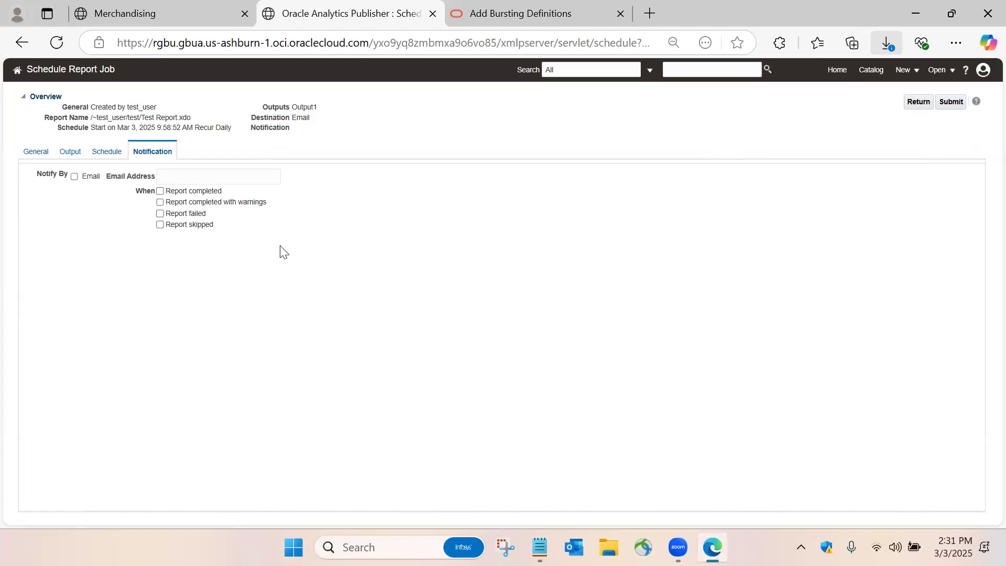
# Open the page for managing report jobs and dismiss the browser's offer to save a password
pyautogui.click(937, 74)
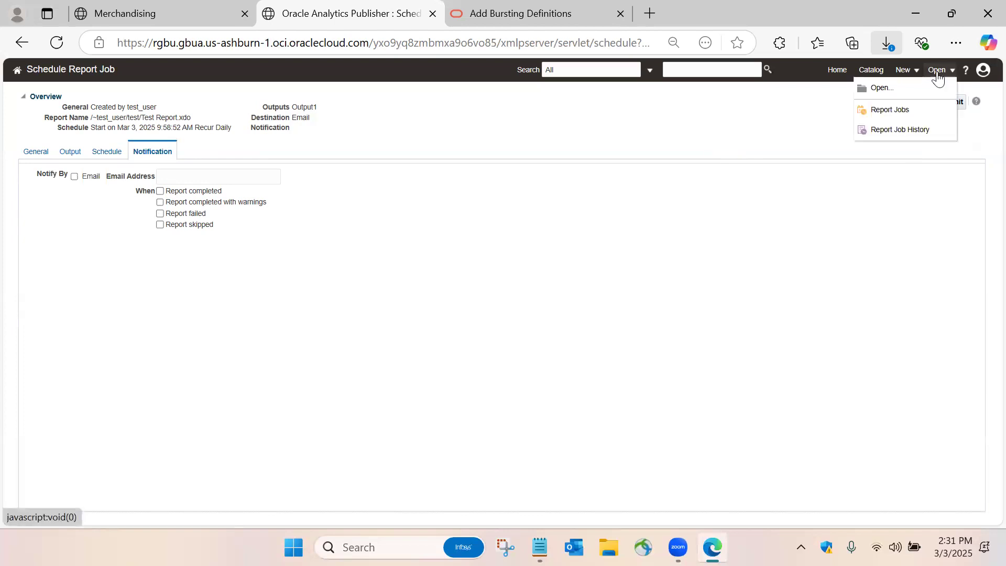
pyautogui.click(894, 111)
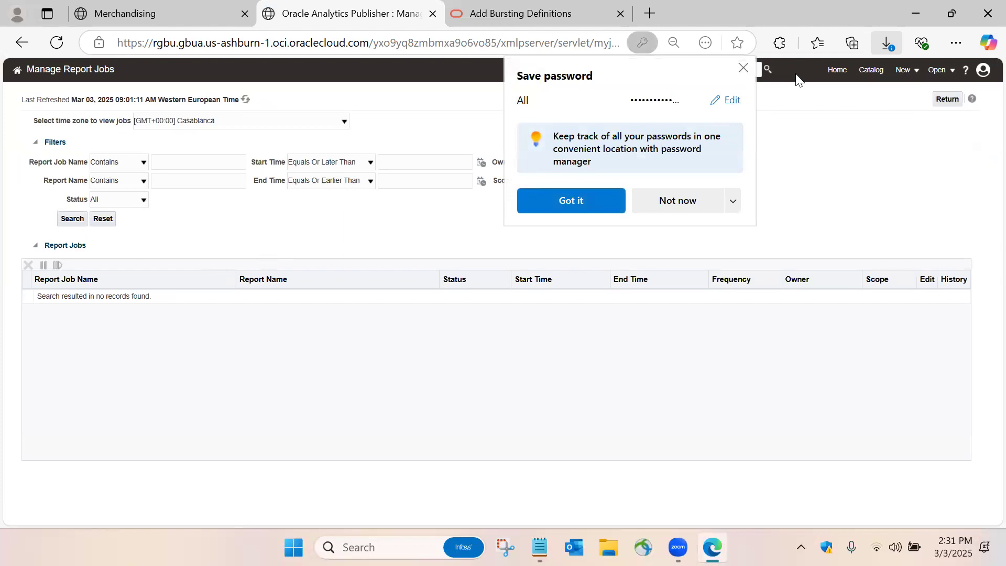
pyautogui.click(743, 67)
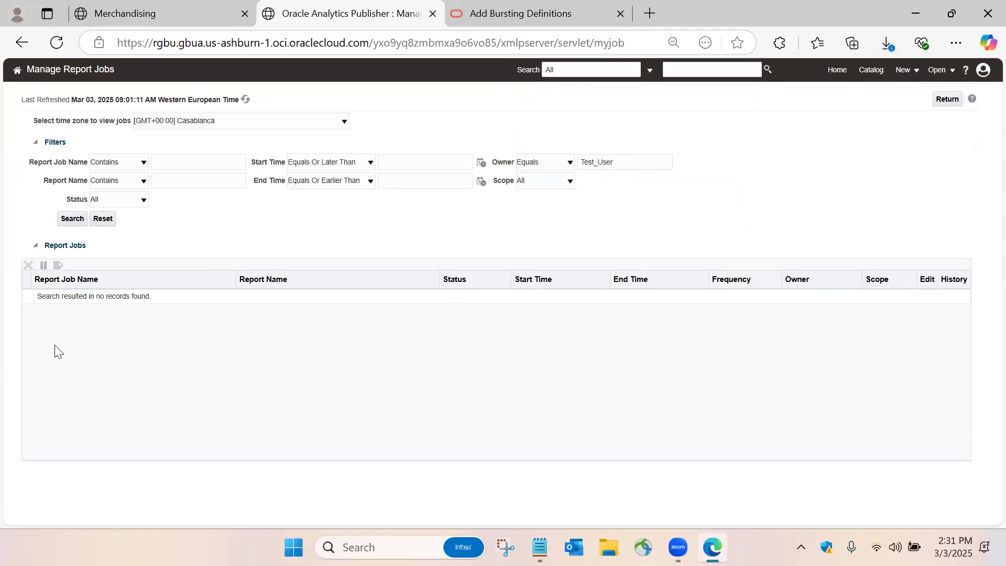
# Clear the owner value from the report jobs filters
pyautogui.click(621, 165)
pyautogui.press('BackSpace')
pyautogui.press('BackSpace')
pyautogui.press('BackSpace')
pyautogui.press('BackSpace')
pyautogui.press('BackSpace')
pyautogui.press('BackSpace')
pyautogui.press('BackSpace')
pyautogui.press('BackSpace')
pyautogui.press('BackSpace')
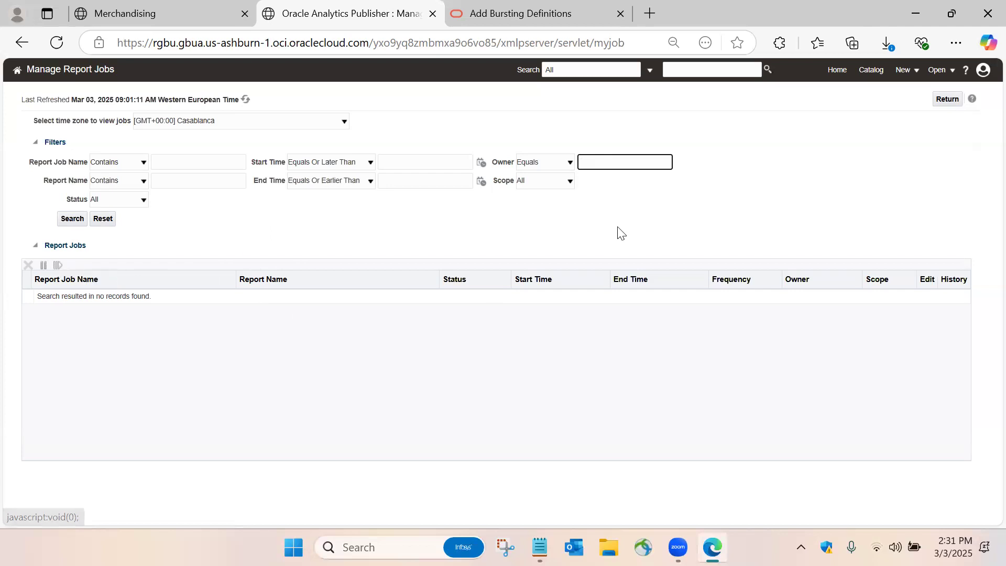
# Open the report job history
pyautogui.click(939, 71)
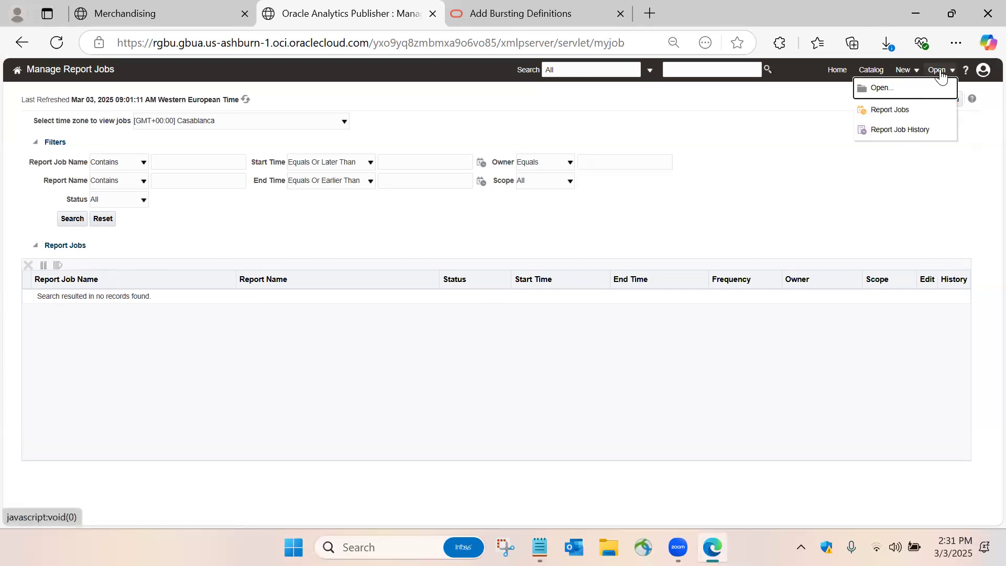
pyautogui.click(908, 132)
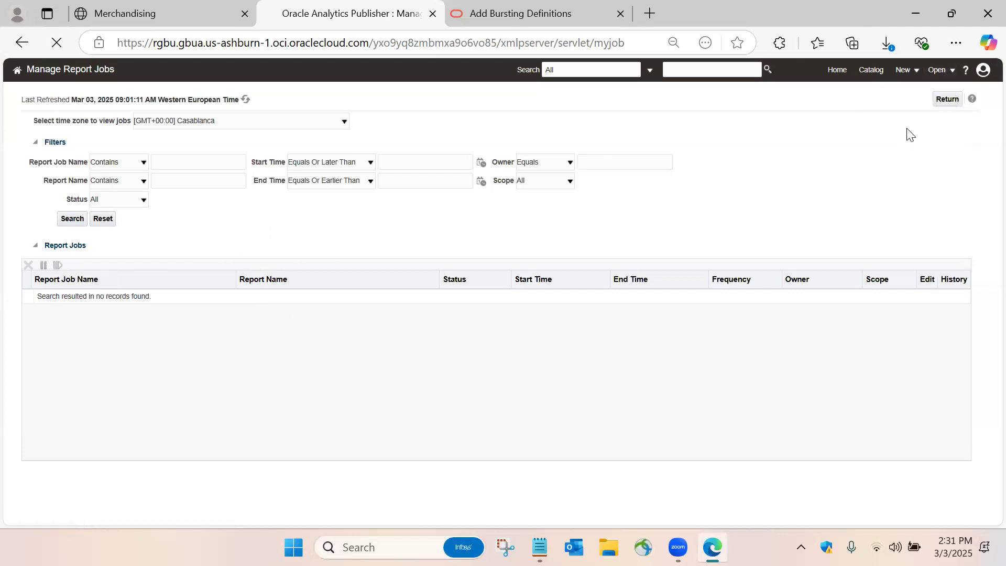